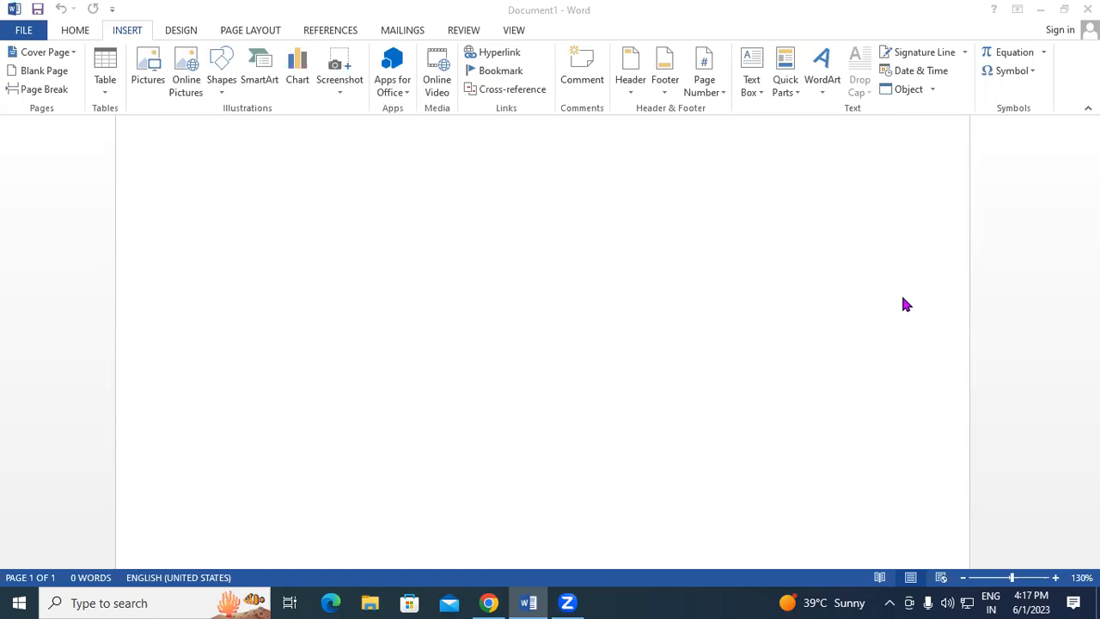
Open the built-in cover page gallery and scroll through the designs from Austin to Whisp.
{"action": "left_click", "coordinate": [250, 222]}
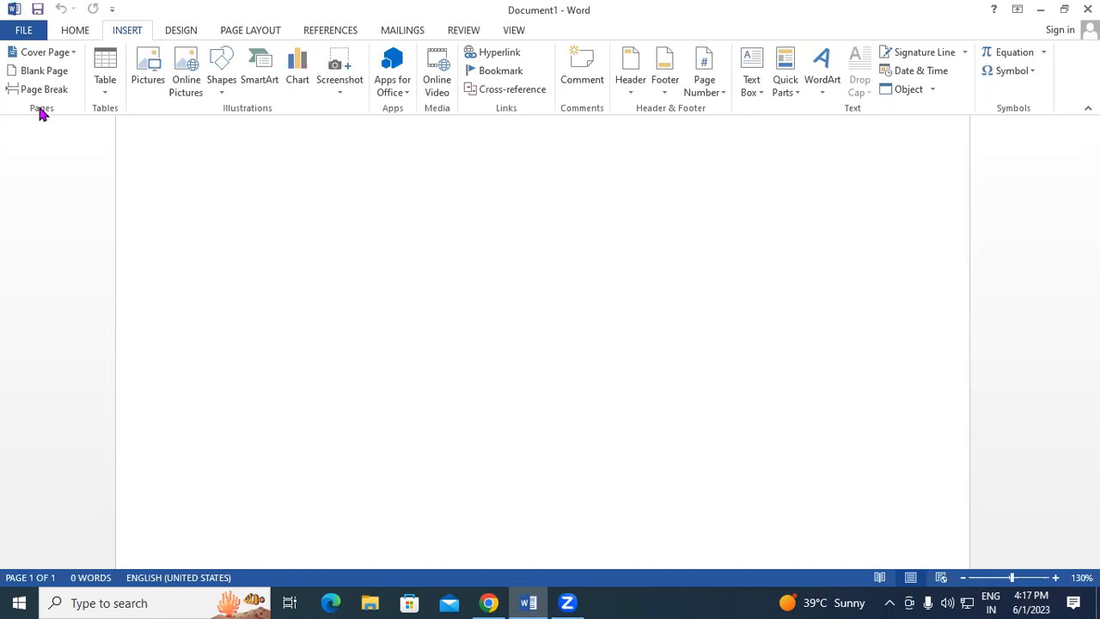
{"action": "left_click", "coordinate": [71, 57]}
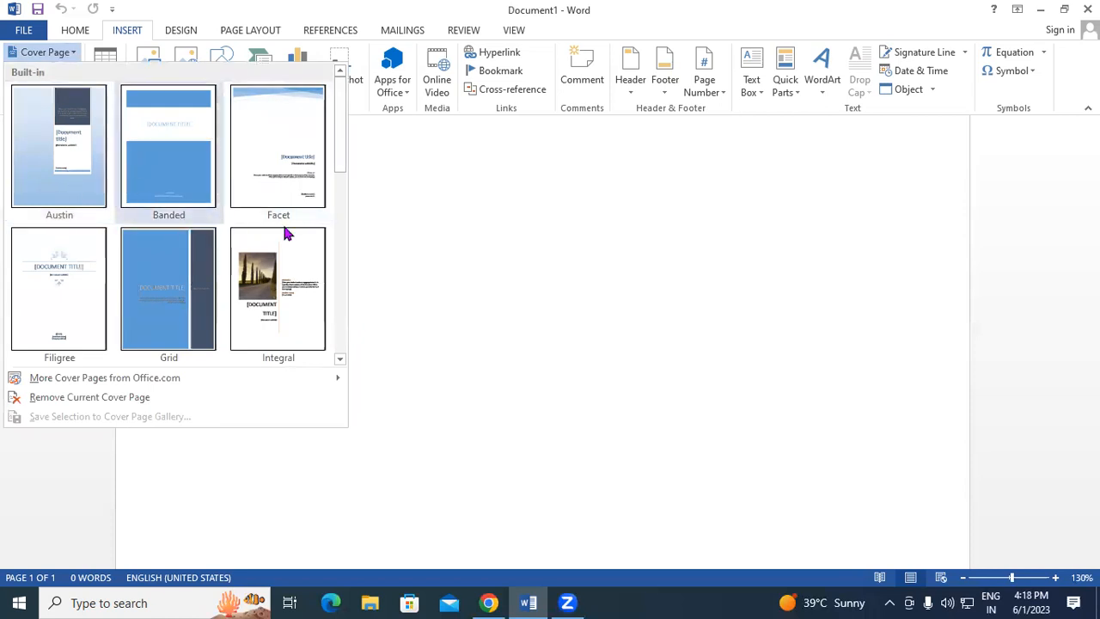
{"action": "left_click_drag", "start_coordinate": [340, 153], "coordinate": [352, 339]}
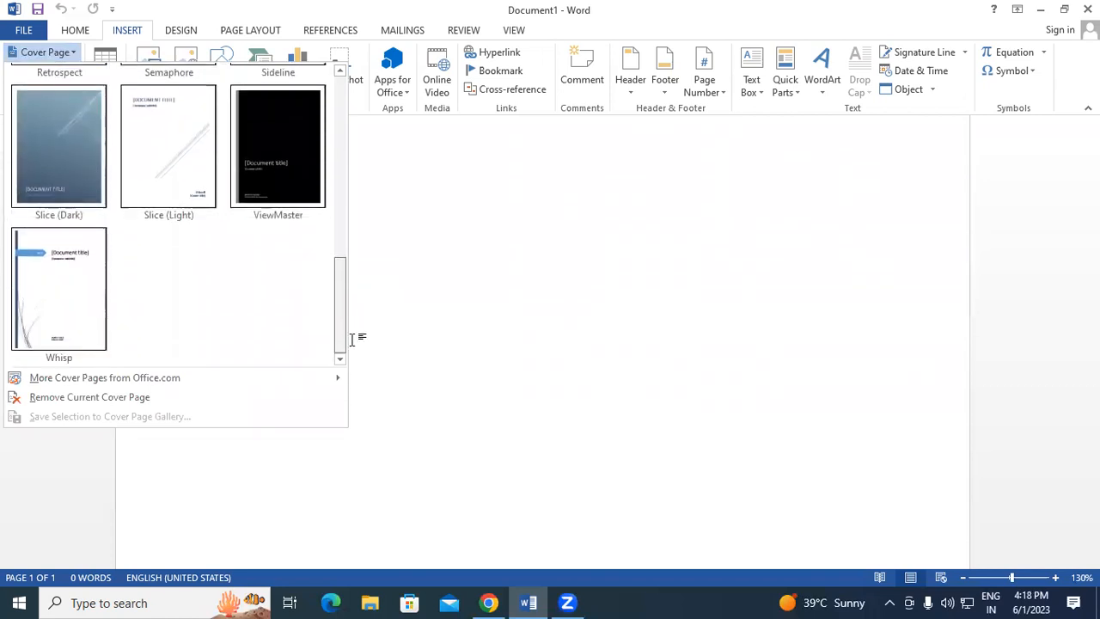
Insert the Whisp cover page, dated 6/2/2023, with the title 'CCC'.
{"action": "left_click", "coordinate": [64, 288]}
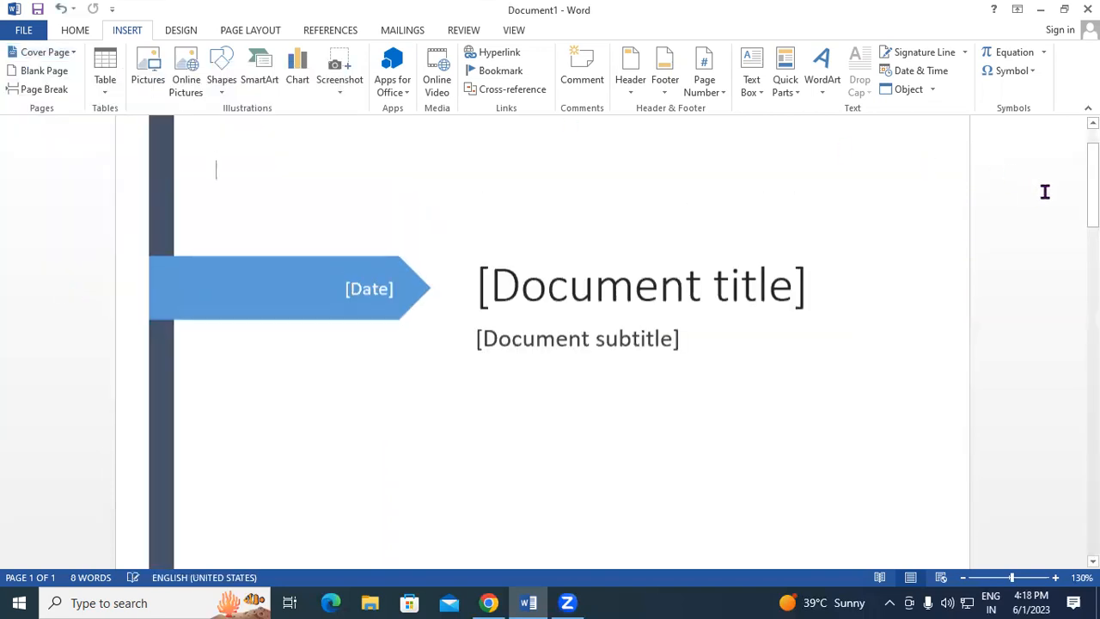
{"action": "mouse_move", "coordinate": [1093, 181]}
{"action": "left_mouse_down"}
{"action": "mouse_move", "coordinate": [1093, 347]}
{"action": "mouse_move", "coordinate": [1093, 172]}
{"action": "left_mouse_up"}
{"action": "left_click", "coordinate": [373, 364]}
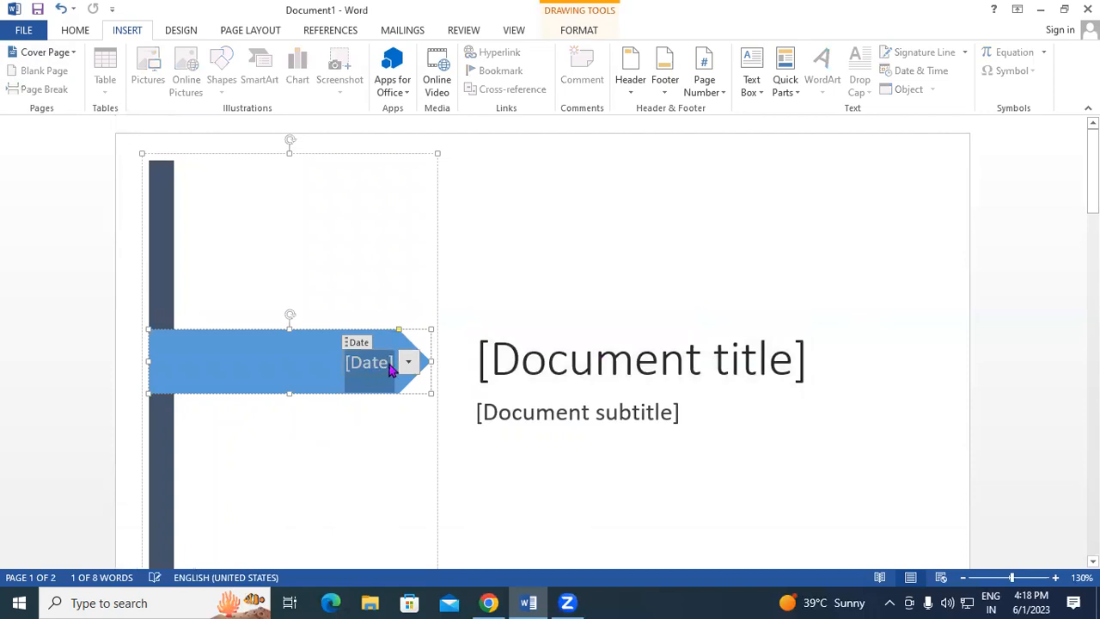
{"action": "left_click", "coordinate": [408, 362]}
{"action": "left_click", "coordinate": [384, 414]}
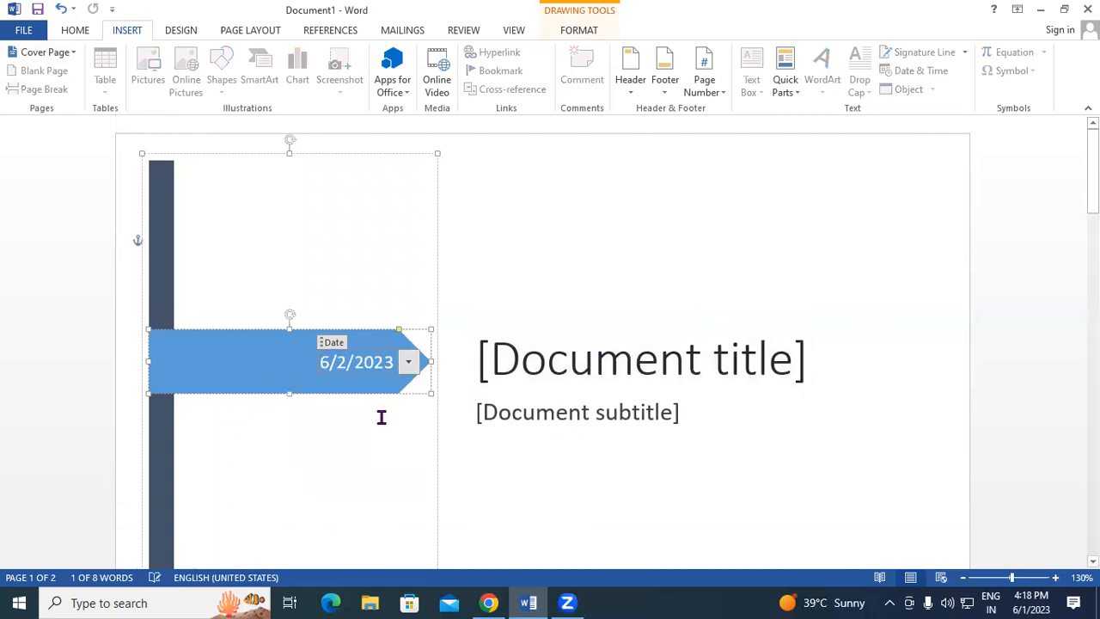
{"action": "left_click", "coordinate": [573, 368]}
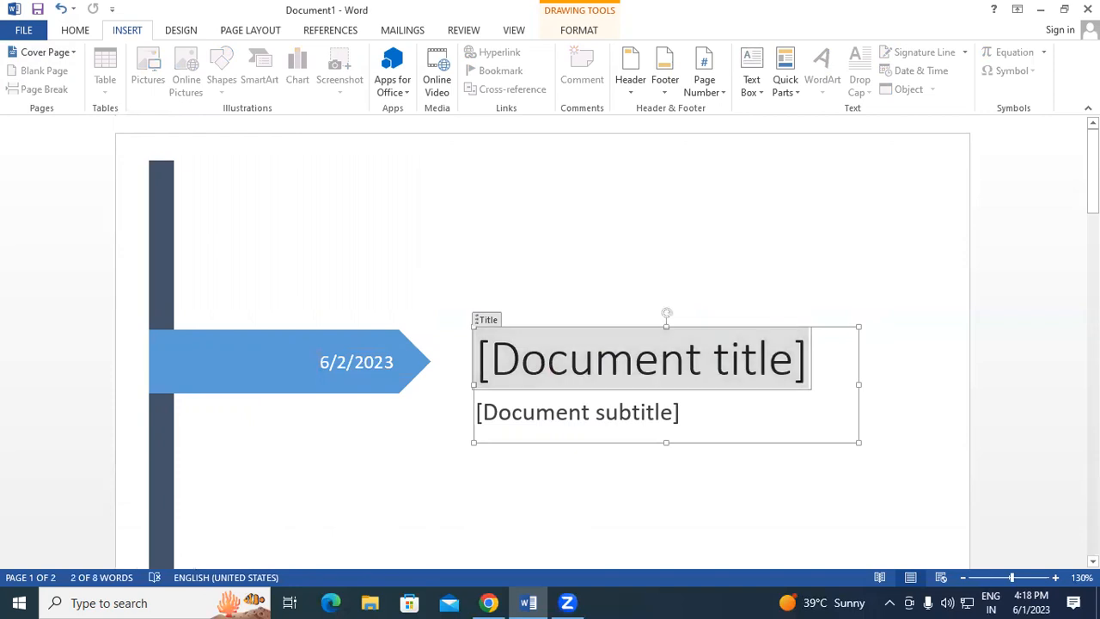
{"action": "type", "text": "CCC"}
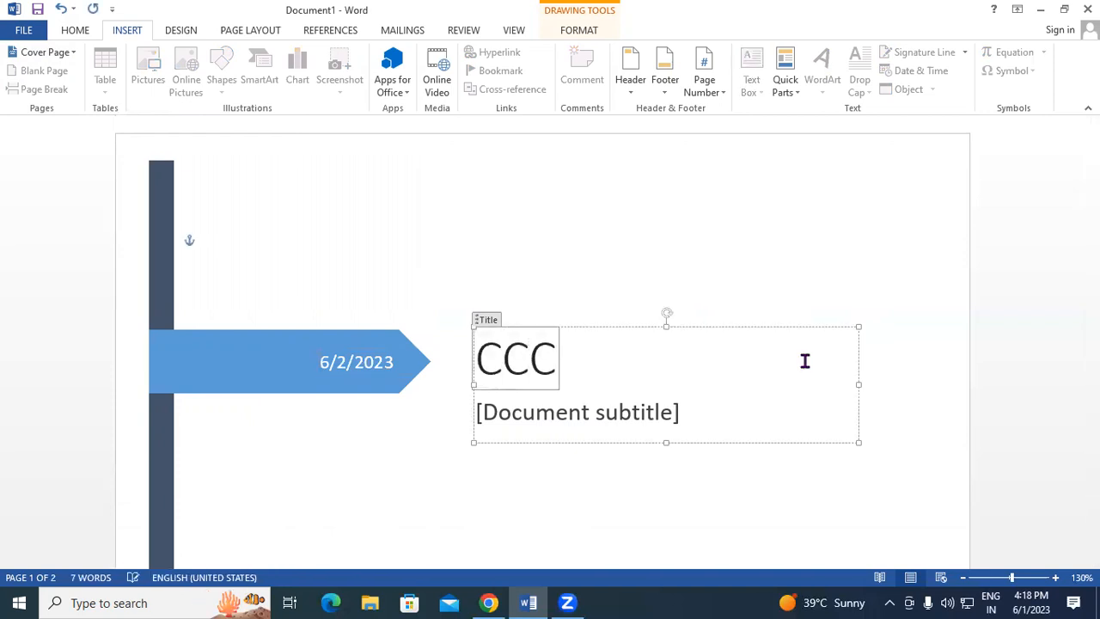
Look over the inserted cover page, then remove the current cover page.
{"action": "left_click", "coordinate": [653, 413]}
{"action": "left_click", "coordinate": [882, 395]}
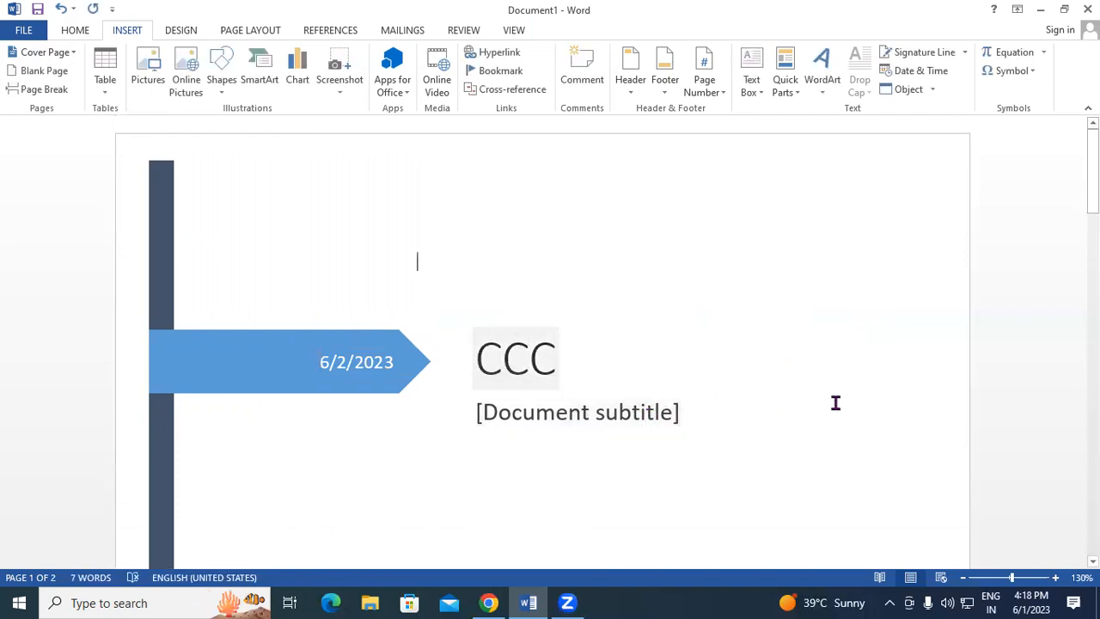
{"action": "scroll", "coordinate": [774, 430], "scroll_direction": "down", "scroll_amount": 6}
{"action": "scroll", "coordinate": [593, 468], "scroll_direction": "down", "scroll_amount": 5}
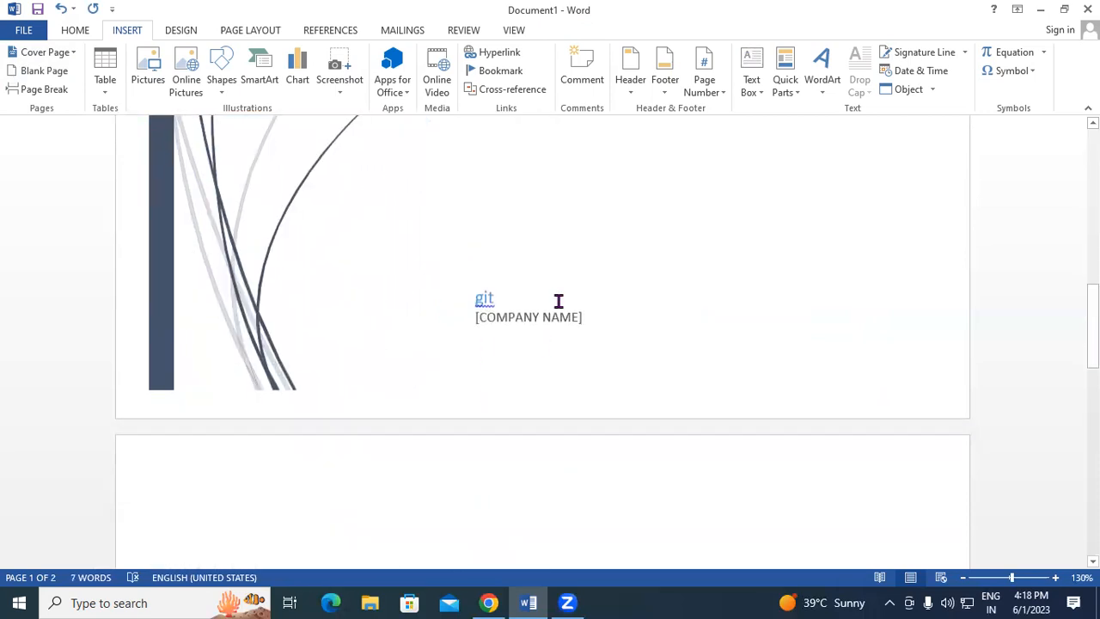
{"action": "scroll", "coordinate": [479, 253], "scroll_direction": "down", "scroll_amount": 3}
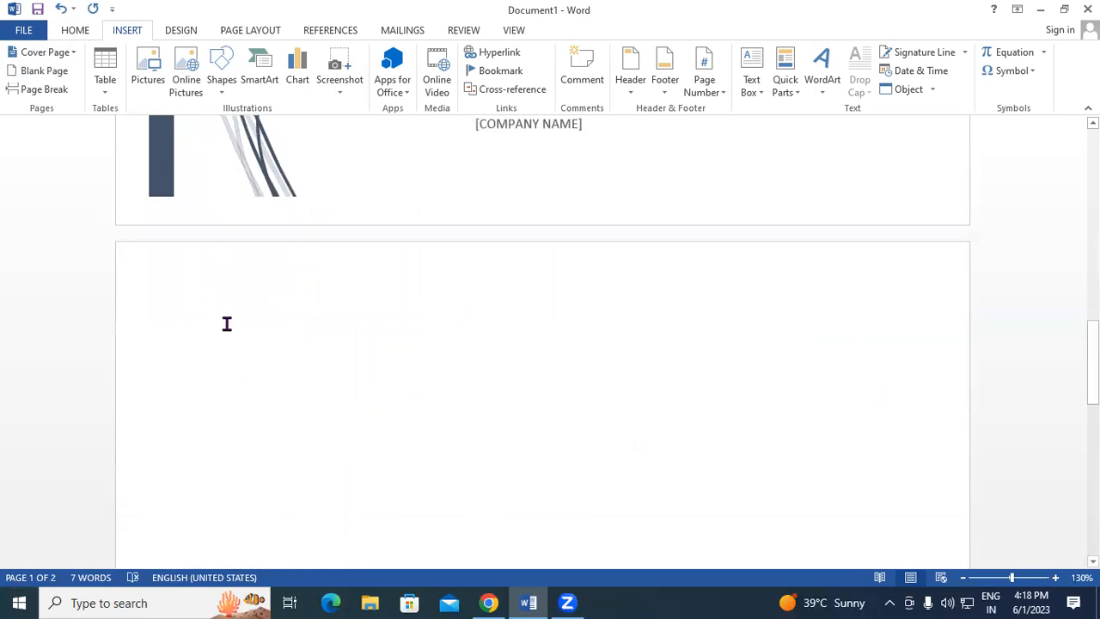
{"action": "scroll", "coordinate": [172, 278], "scroll_direction": "up", "scroll_amount": 3}
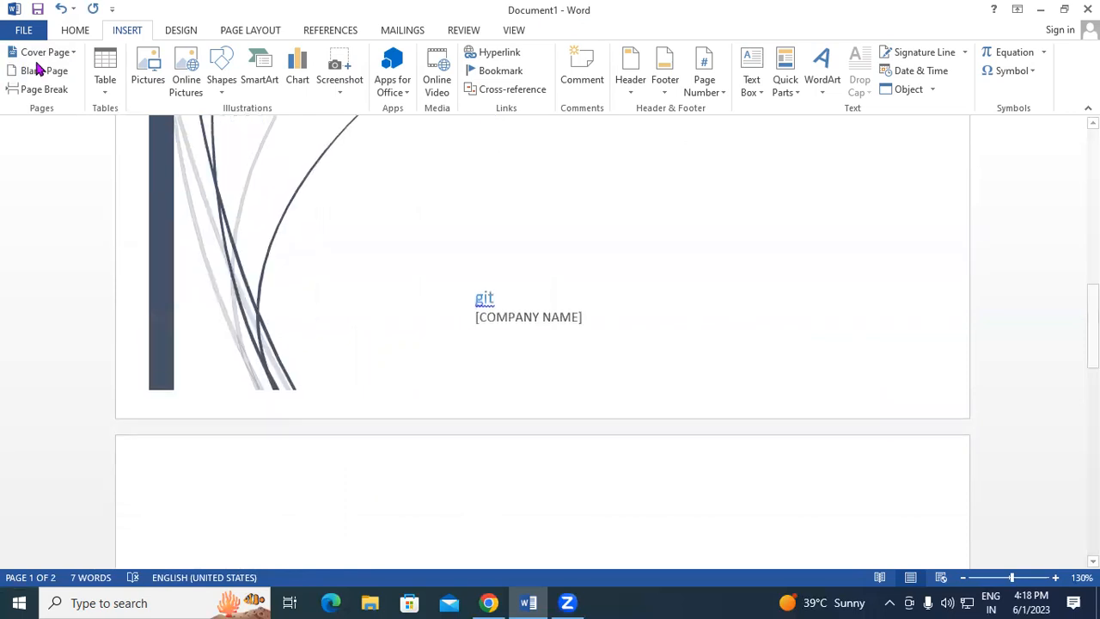
{"action": "left_click", "coordinate": [69, 54]}
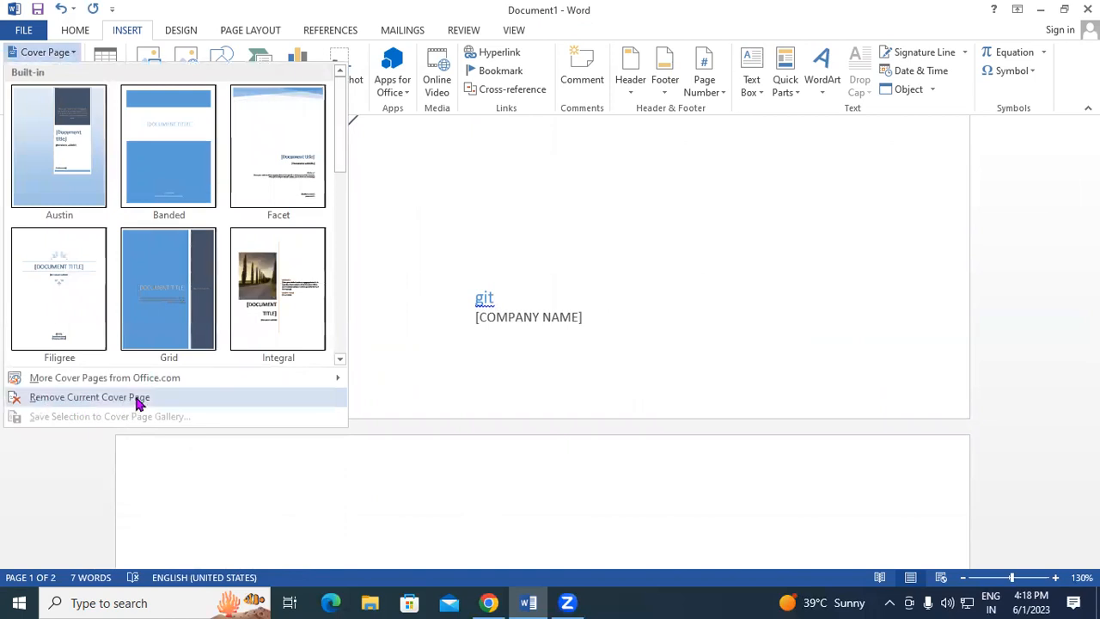
{"action": "left_click", "coordinate": [138, 400]}
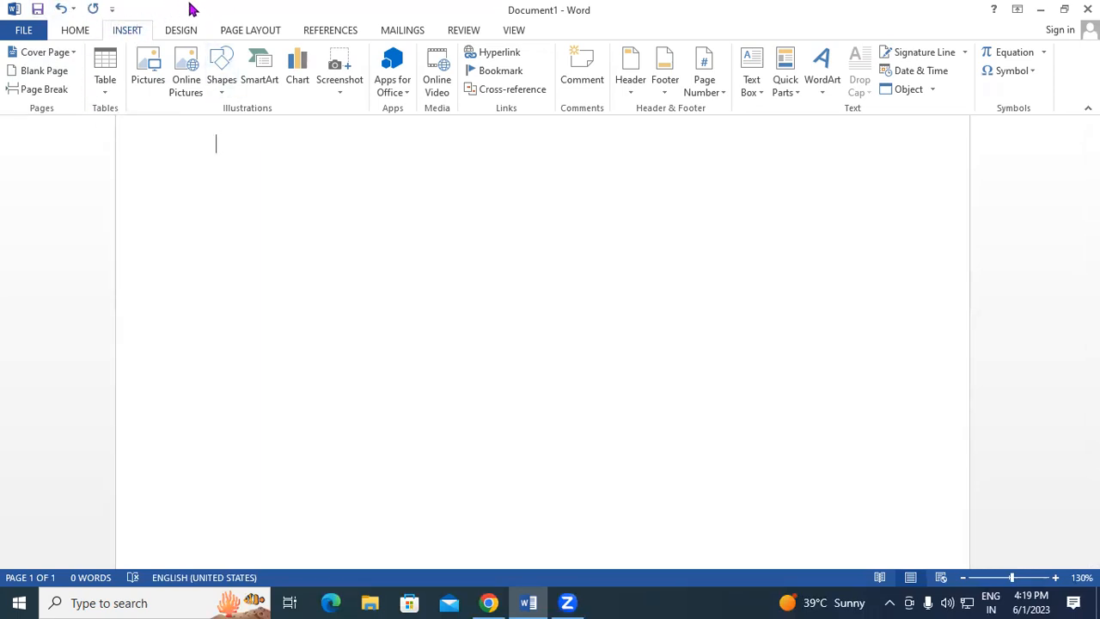
Draw a blue rectangle across the page, sized 5.43" tall by 6.17" wide.
{"action": "left_click", "coordinate": [219, 86]}
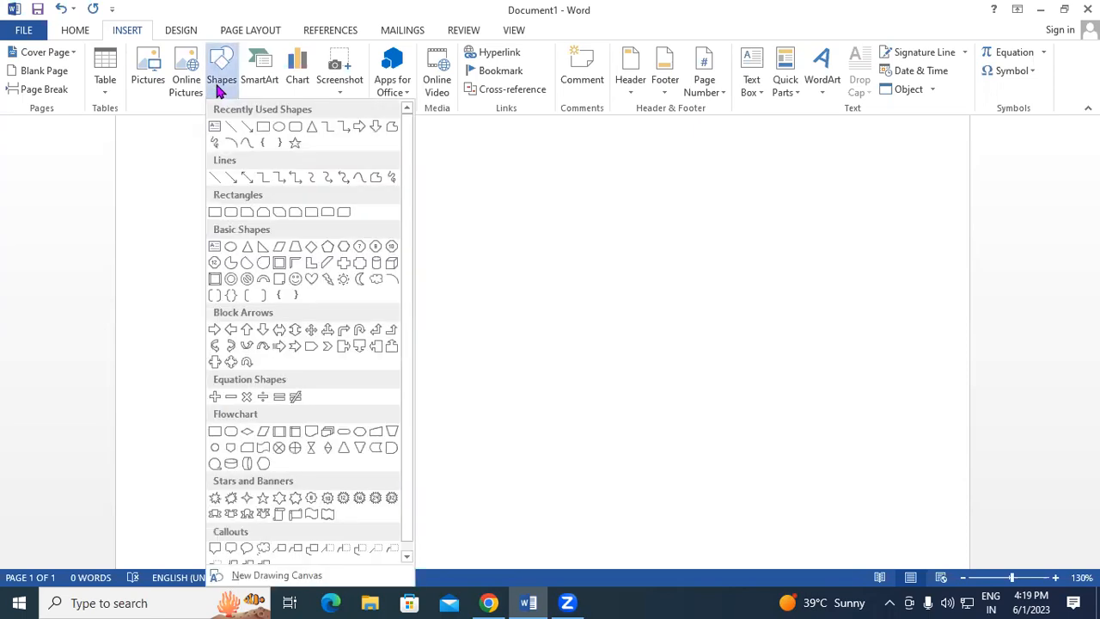
{"action": "left_click", "coordinate": [266, 128]}
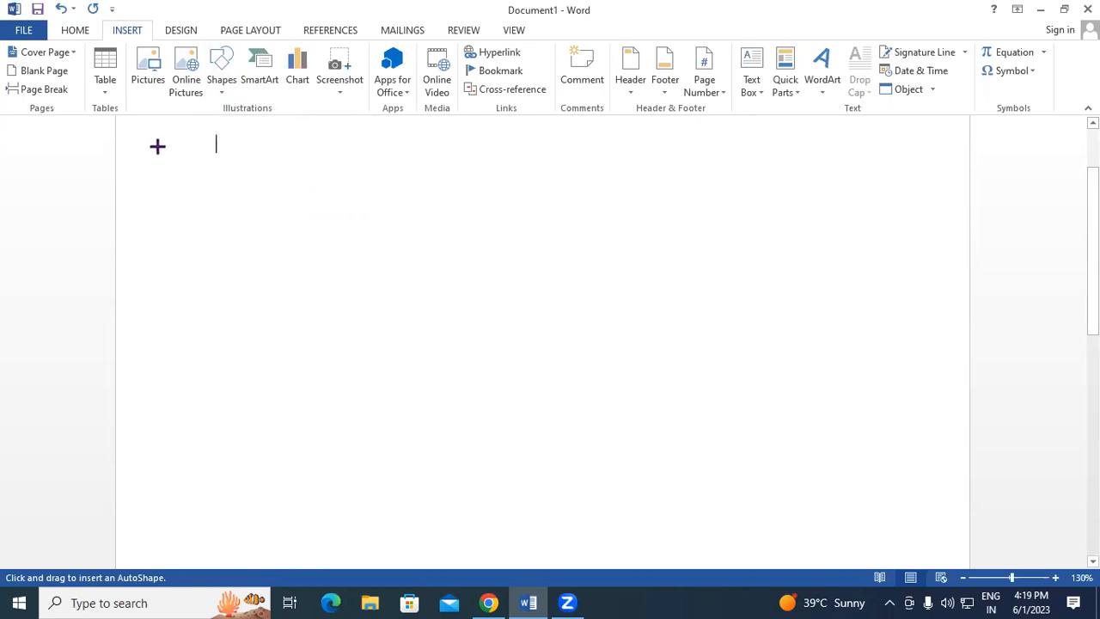
{"action": "left_click_drag", "start_coordinate": [219, 153], "coordinate": [224, 158]}
{"action": "mouse_move", "coordinate": [247, 203]}
{"action": "left_mouse_down"}
{"action": "mouse_move", "coordinate": [393, 318]}
{"action": "mouse_move", "coordinate": [710, 297]}
{"action": "mouse_move", "coordinate": [799, 317]}
{"action": "mouse_move", "coordinate": [829, 391]}
{"action": "mouse_move", "coordinate": [823, 484]}
{"action": "mouse_move", "coordinate": [851, 508]}
{"action": "mouse_move", "coordinate": [842, 502]}
{"action": "left_mouse_up"}
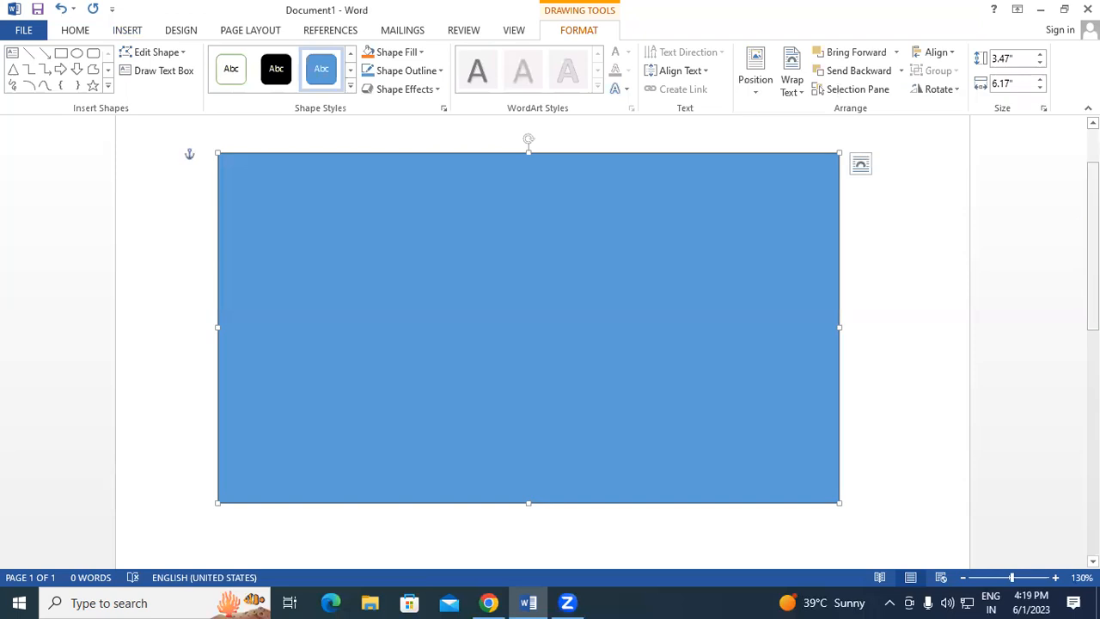
{"action": "scroll", "coordinate": [1054, 315], "scroll_direction": "down", "scroll_amount": 3}
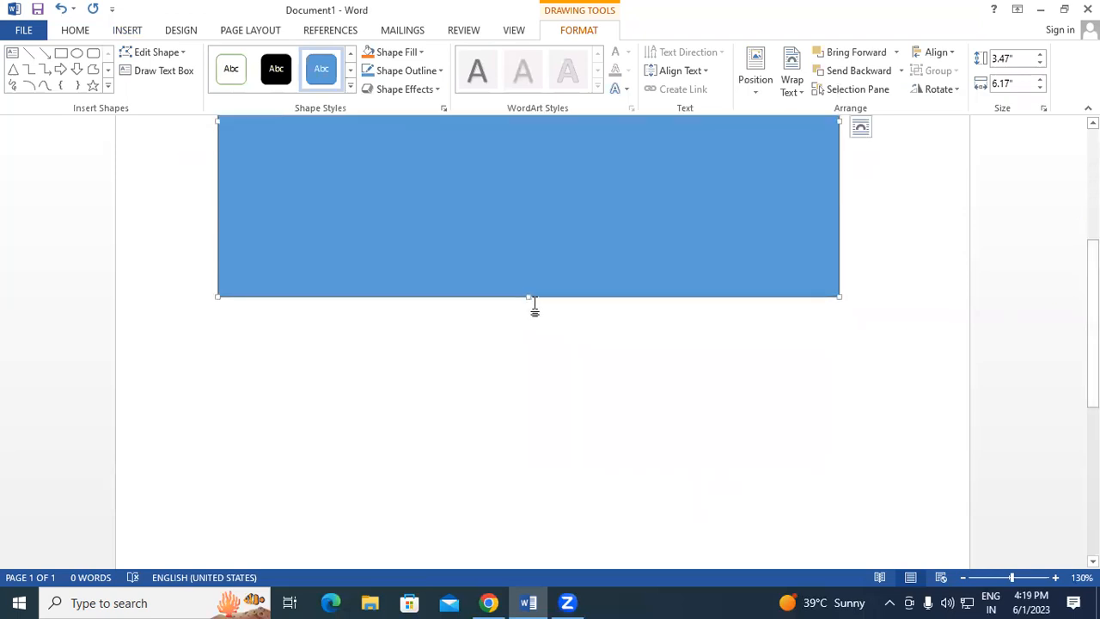
{"action": "scroll", "coordinate": [525, 320], "scroll_direction": "up", "scroll_amount": 2}
{"action": "left_click_drag", "start_coordinate": [533, 423], "coordinate": [538, 493]}
{"action": "left_click_drag", "start_coordinate": [1093, 324], "coordinate": [1093, 249]}
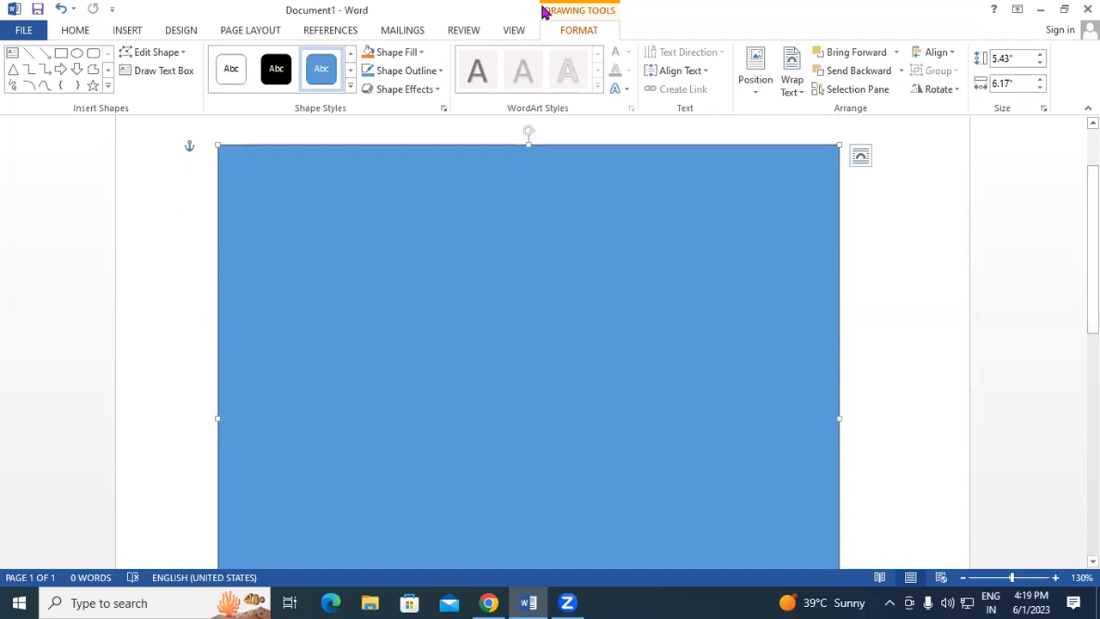
Change the large rectangle's fill to the standard Yellow colour.
{"action": "left_click", "coordinate": [396, 53]}
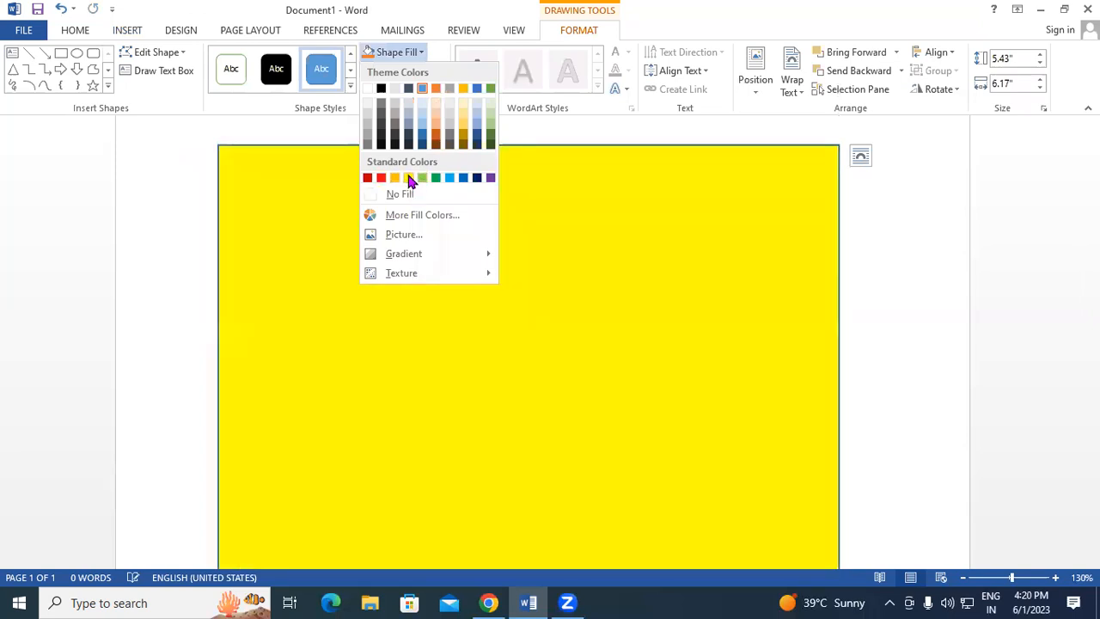
{"action": "left_click", "coordinate": [408, 178]}
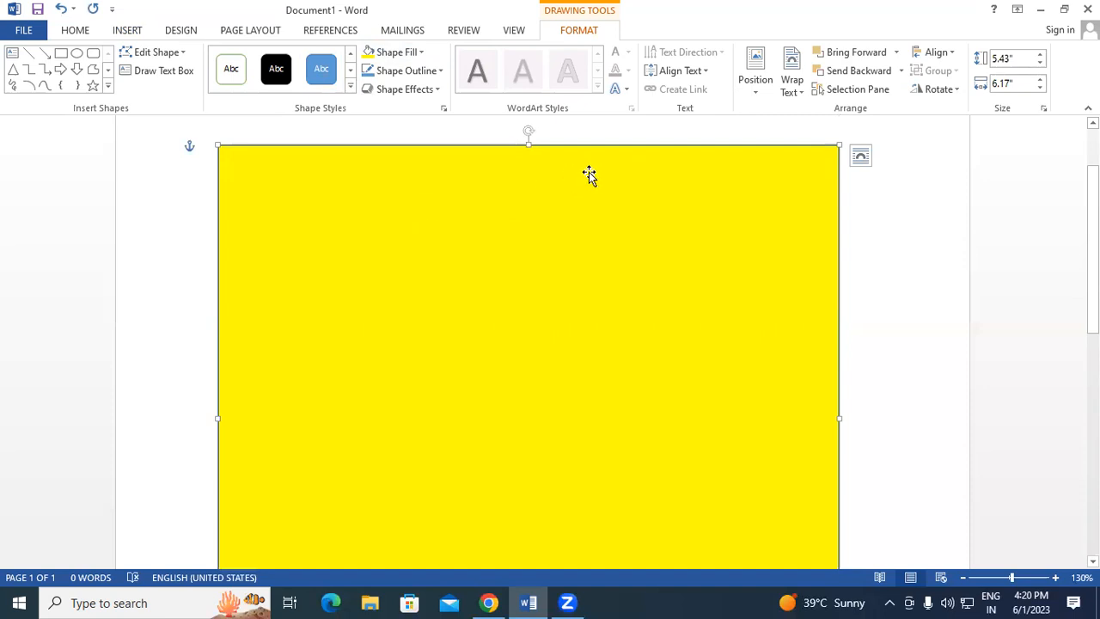
Draw a 0.48" by 6.17" orange-filled bar along the top of the yellow rectangle.
{"action": "left_click", "coordinate": [62, 54]}
{"action": "left_click_drag", "start_coordinate": [218, 145], "coordinate": [838, 193]}
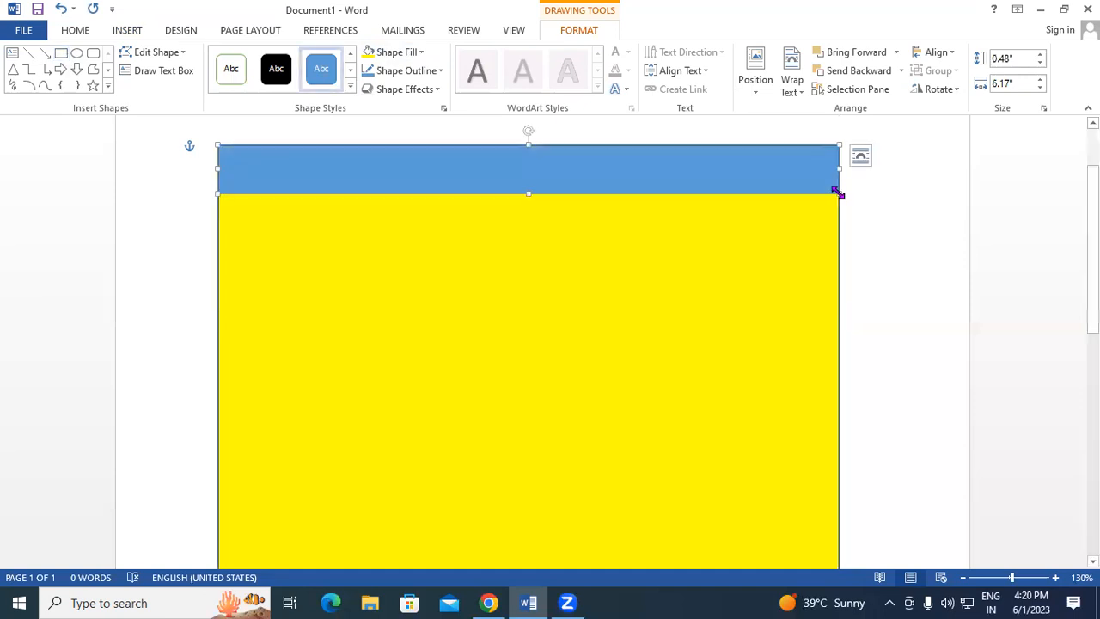
{"action": "left_click", "coordinate": [398, 52]}
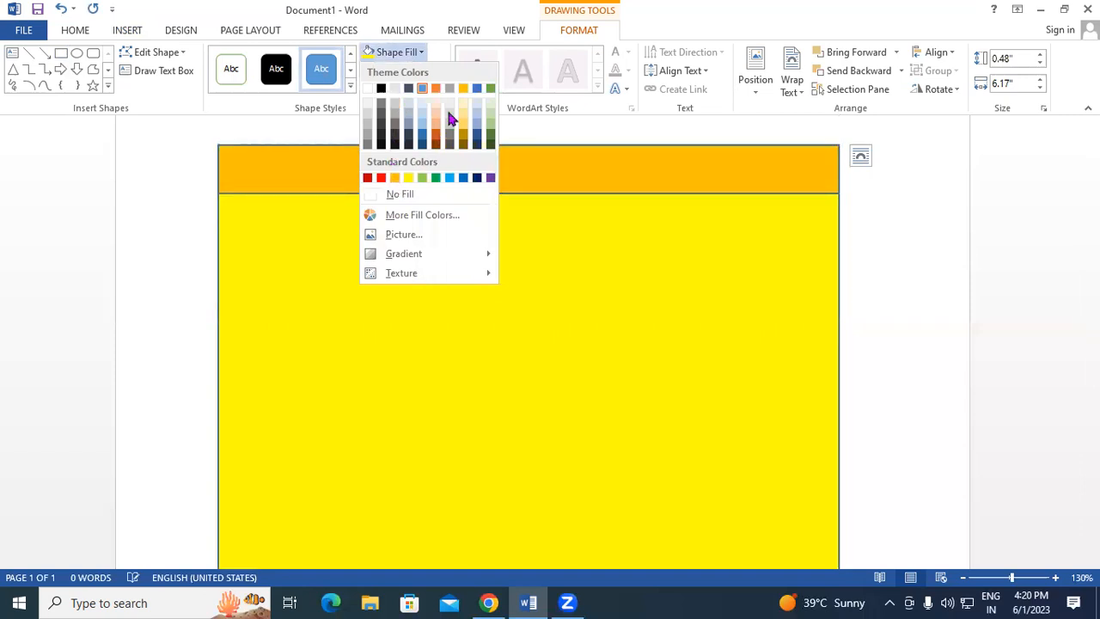
{"action": "left_click", "coordinate": [436, 88]}
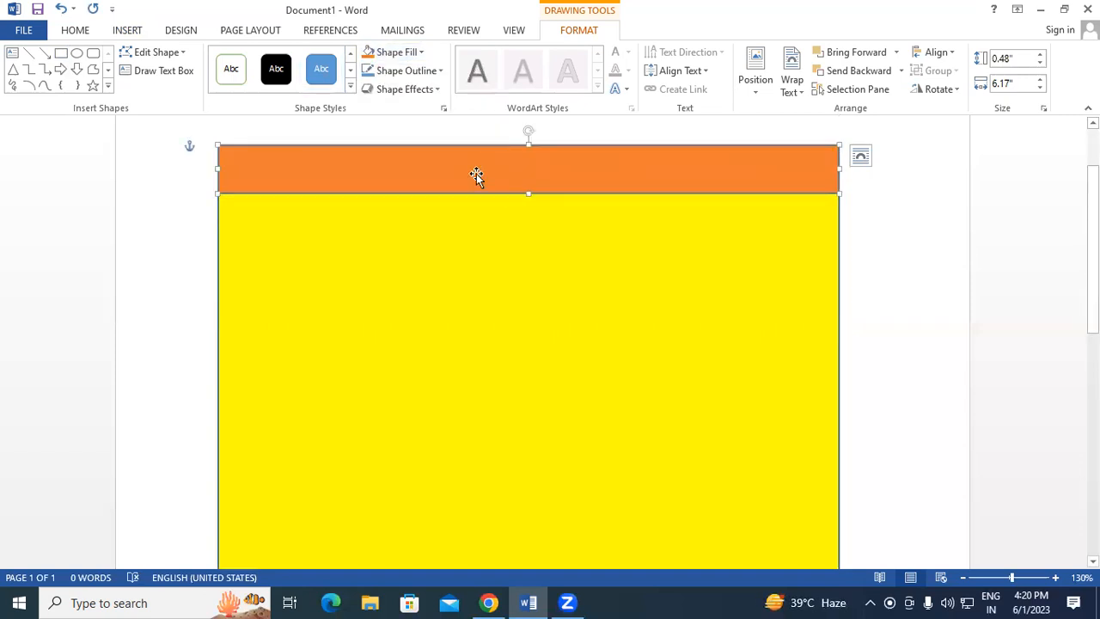
Add the heading 'Gayatri Institute of Technology' to the orange bar in bold 26 pt.
{"action": "type", "text": "Gayatr"}
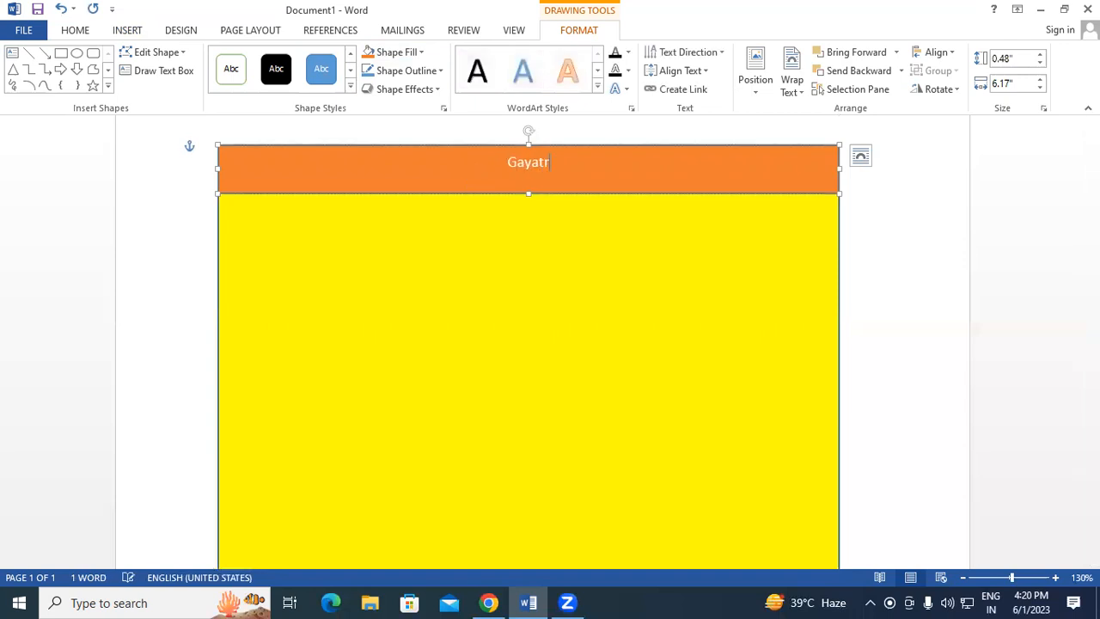
{"action": "type", "text": "i Institt"}
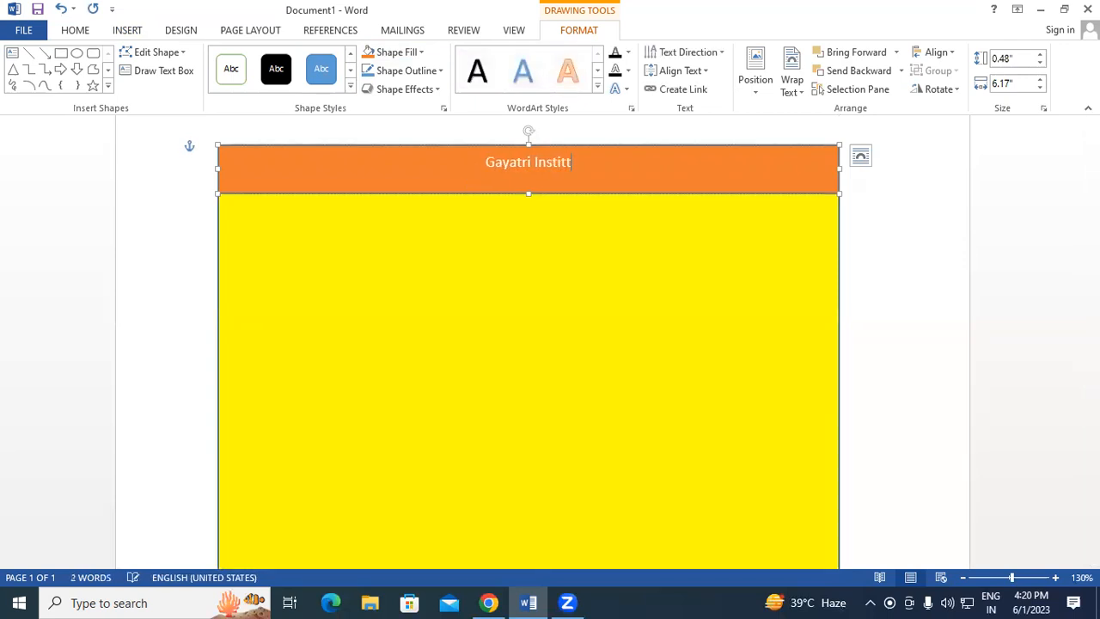
{"action": "type", "text": "e of "}
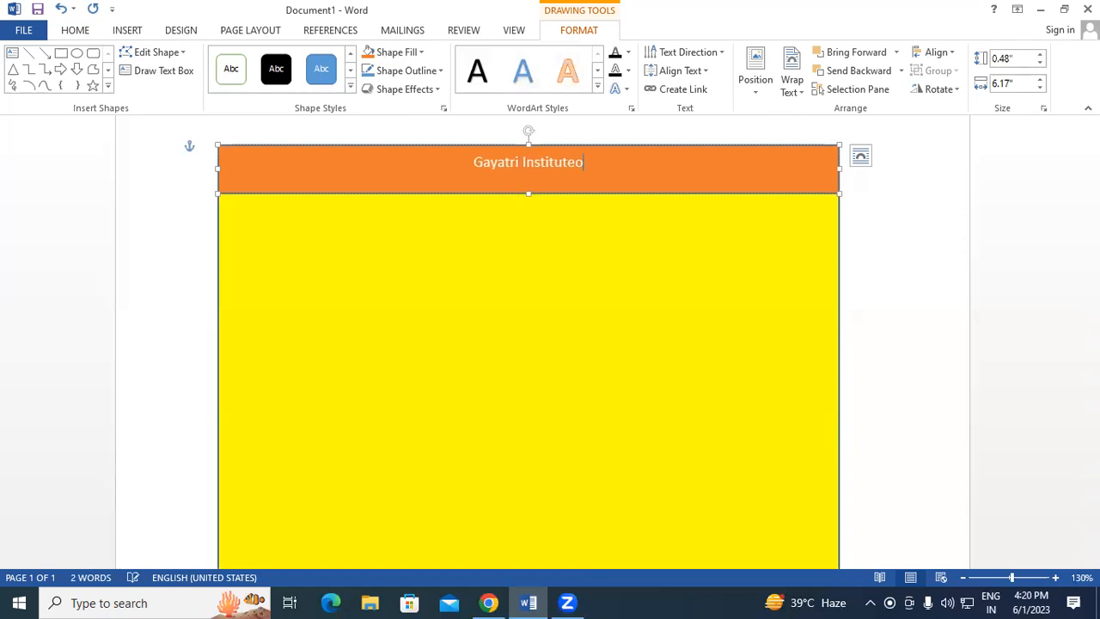
{"action": "type", "text": "Te"}
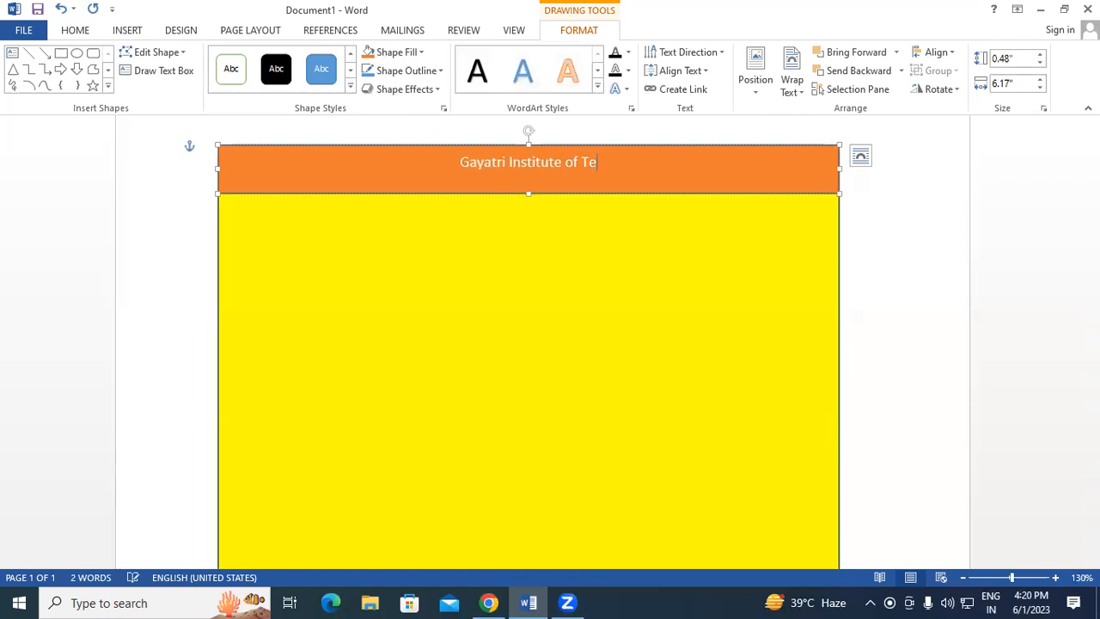
{"action": "type", "text": "chnology"}
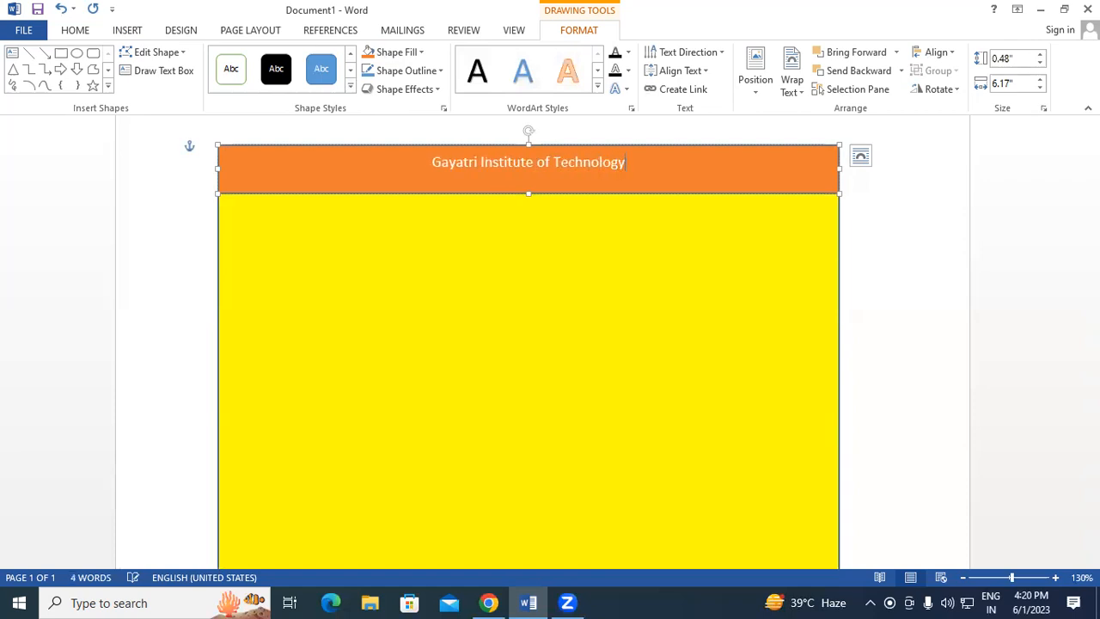
{"action": "left_click_drag", "start_coordinate": [434, 164], "coordinate": [633, 174]}
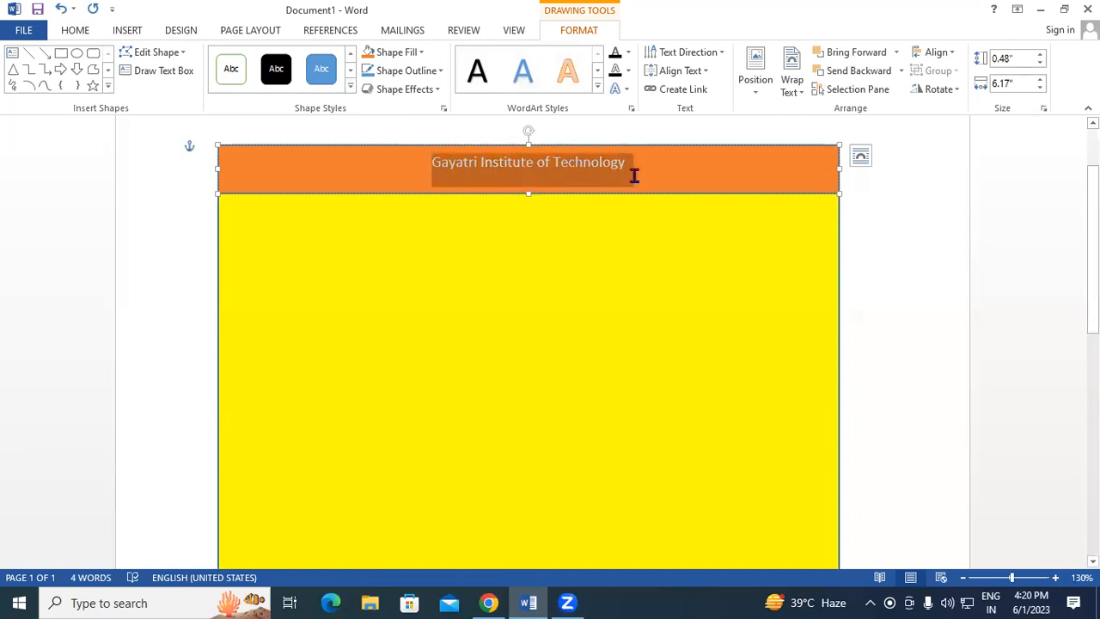
{"action": "left_click", "coordinate": [74, 31]}
{"action": "left_click", "coordinate": [139, 86]}
{"action": "left_click", "coordinate": [250, 58]}
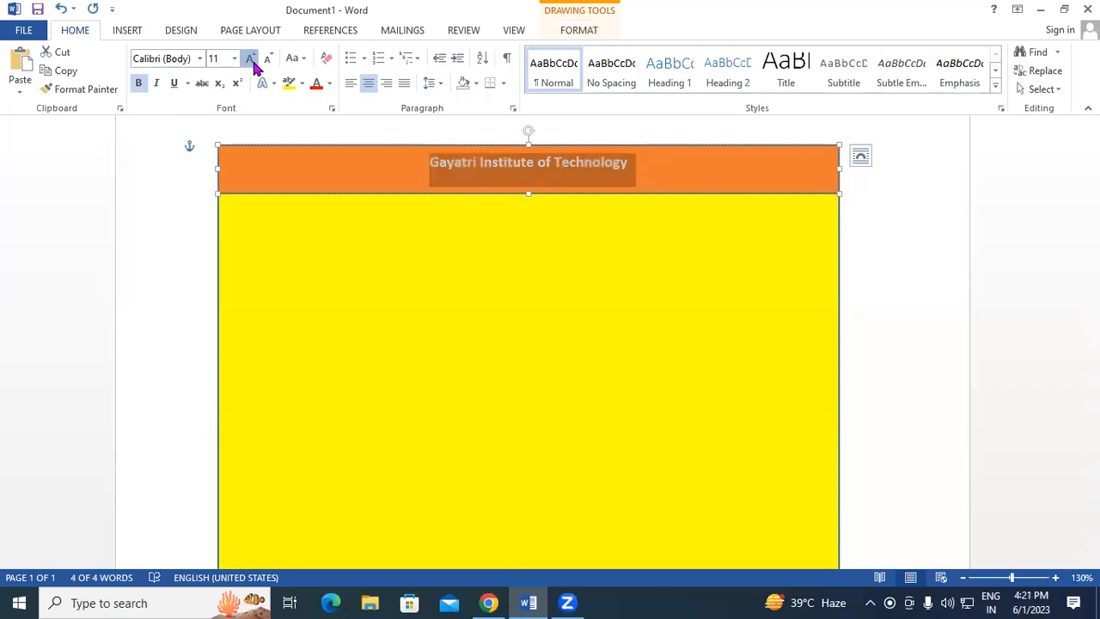
{"action": "left_click", "coordinate": [250, 57]}
{"action": "left_click", "coordinate": [250, 58]}
{"action": "left_click", "coordinate": [251, 57]}
{"action": "left_click", "coordinate": [250, 57]}
{"action": "left_click", "coordinate": [250, 58]}
{"action": "left_click", "coordinate": [250, 57]}
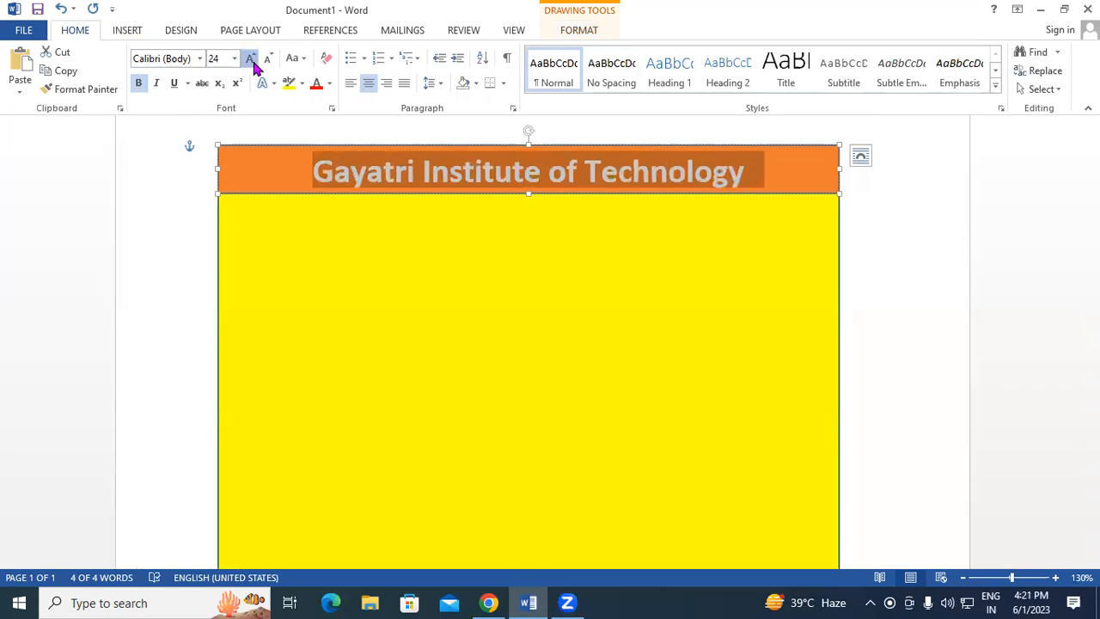
{"action": "left_click", "coordinate": [250, 58]}
Make the orange header bar slightly taller.
{"action": "left_click_drag", "start_coordinate": [527, 193], "coordinate": [525, 201]}
{"action": "left_click", "coordinate": [546, 257]}
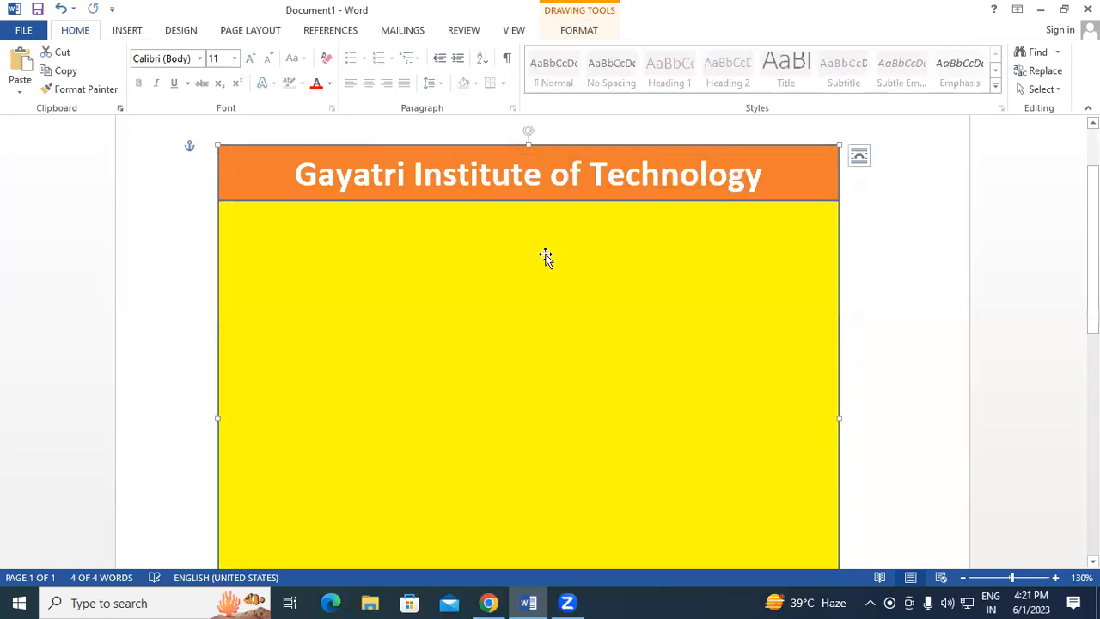
{"action": "left_click", "coordinate": [885, 325]}
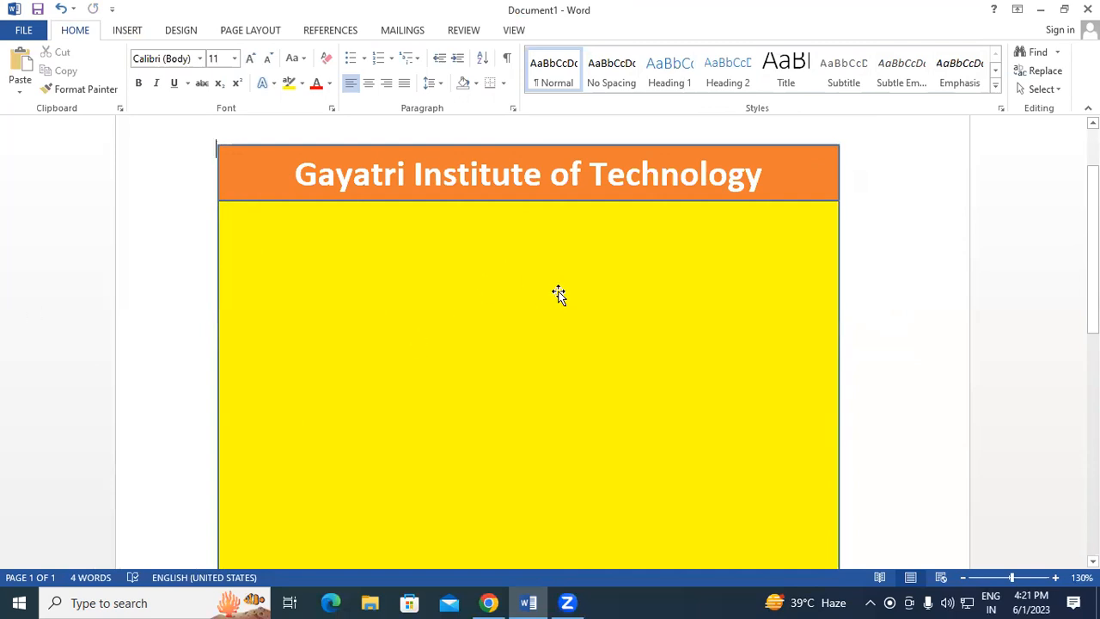
Draw a 3.08" by 6.17" rectangle directly below the orange header bar.
{"action": "scroll", "coordinate": [415, 387], "scroll_direction": "down", "scroll_amount": 5}
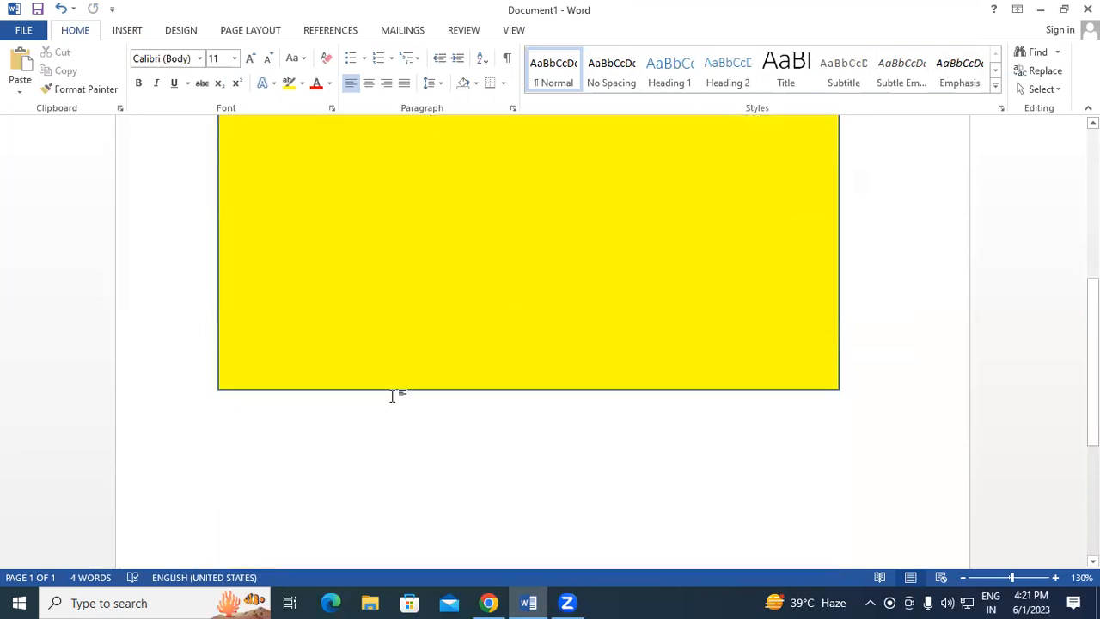
{"action": "scroll", "coordinate": [393, 393], "scroll_direction": "up", "scroll_amount": 3}
{"action": "left_click", "coordinate": [126, 31]}
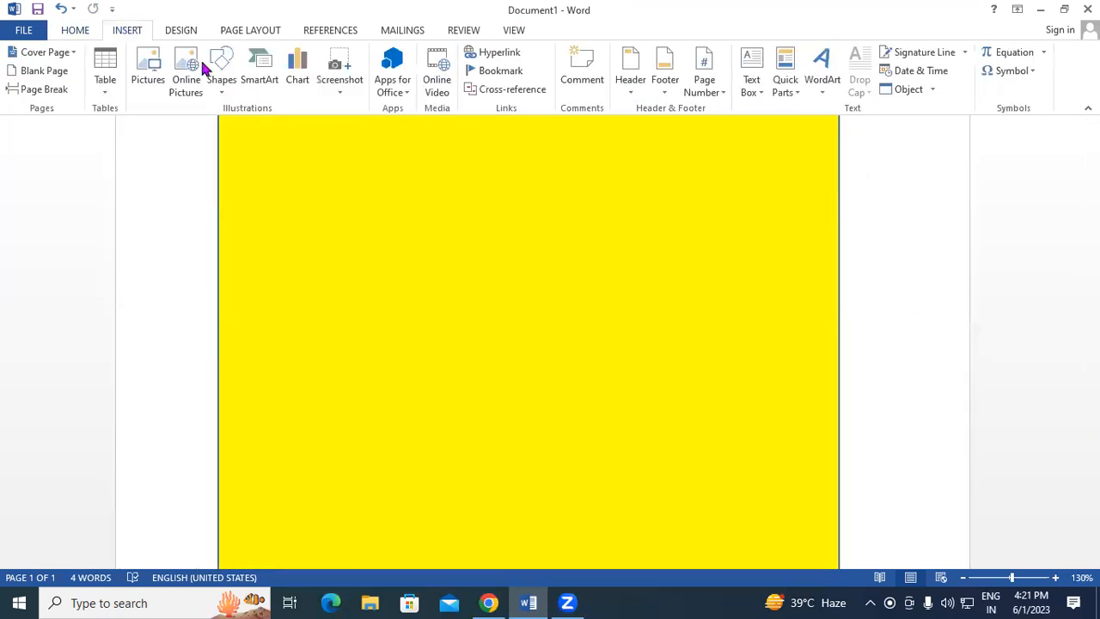
{"action": "left_click", "coordinate": [223, 91]}
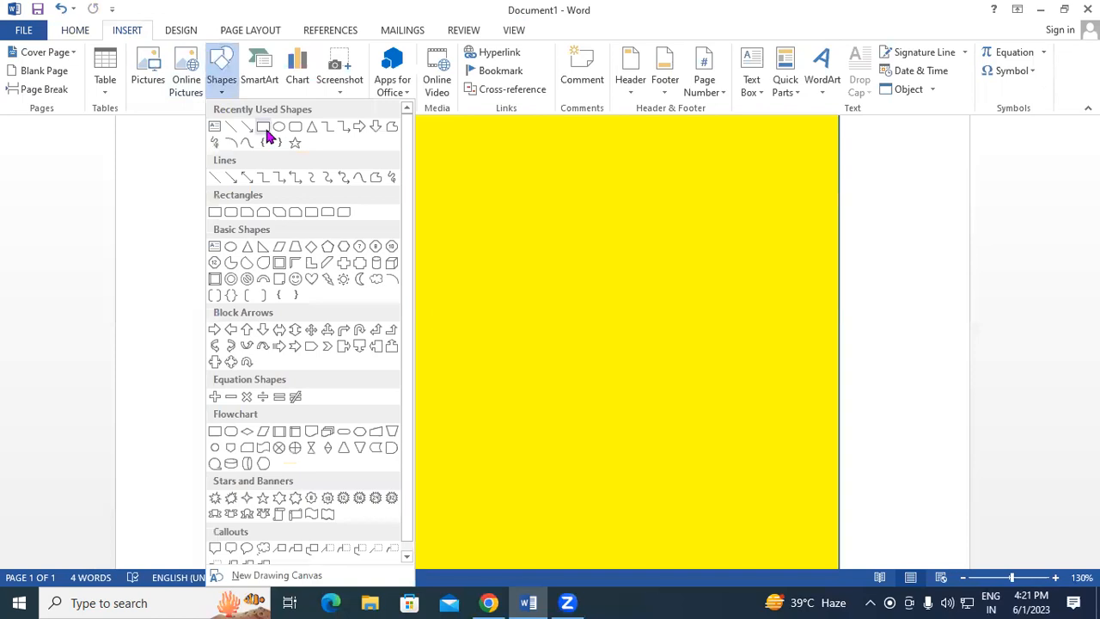
{"action": "left_click", "coordinate": [266, 135]}
{"action": "scroll", "coordinate": [346, 246], "scroll_direction": "up", "scroll_amount": 3}
{"action": "scroll", "coordinate": [258, 219], "scroll_direction": "down", "scroll_amount": 1}
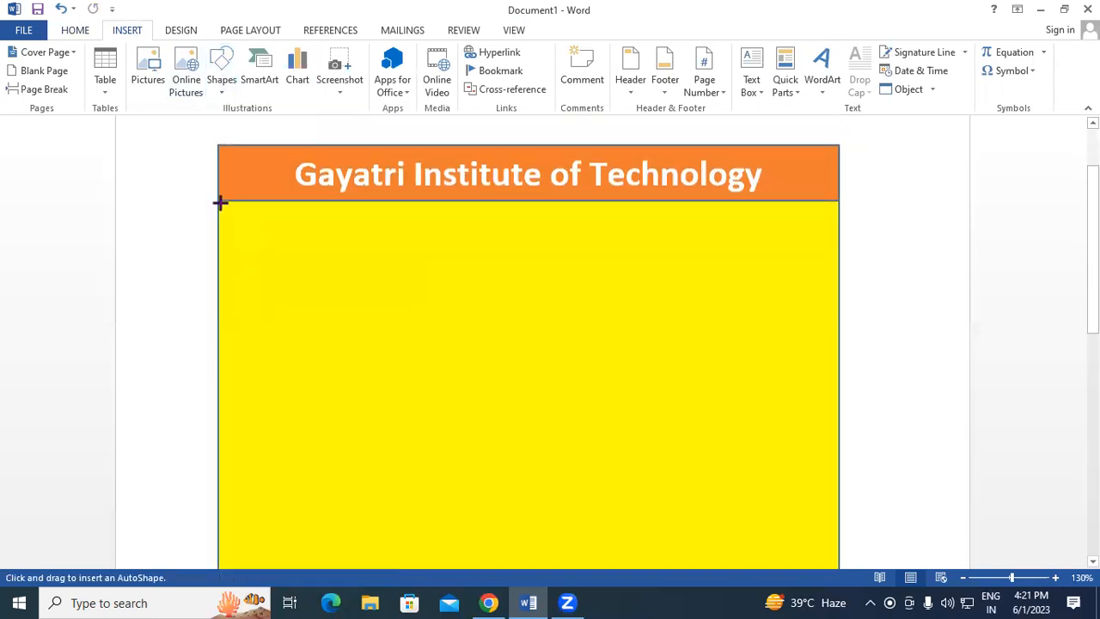
{"action": "mouse_move", "coordinate": [219, 201]}
{"action": "left_mouse_down"}
{"action": "mouse_move", "coordinate": [491, 354]}
{"action": "mouse_move", "coordinate": [769, 411]}
{"action": "mouse_move", "coordinate": [838, 511]}
{"action": "left_mouse_up"}
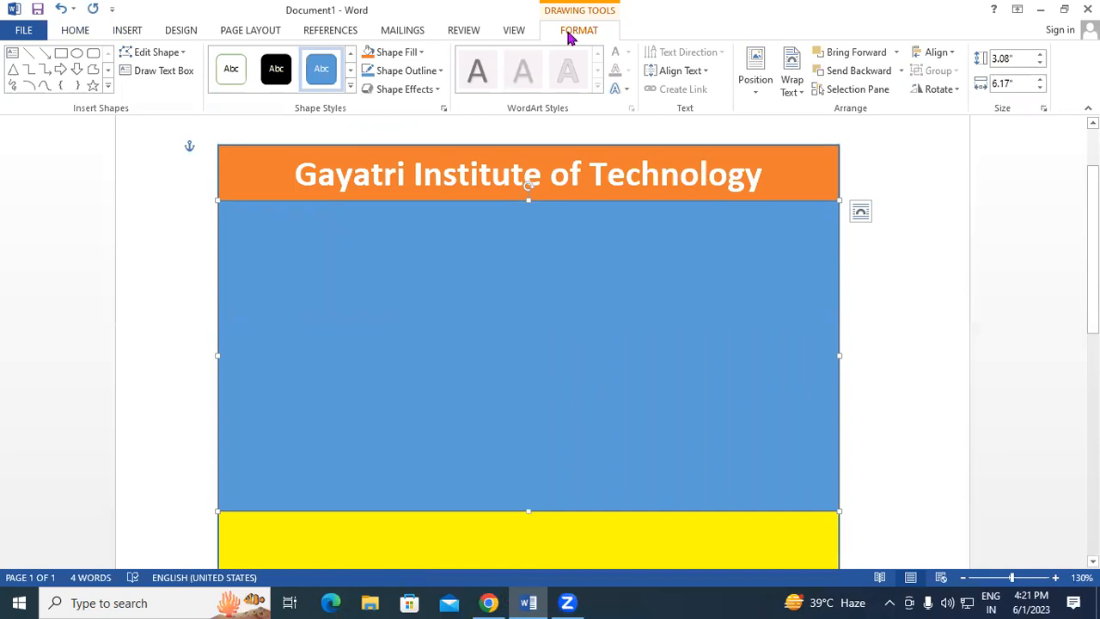
{"action": "key", "text": "alt+Tab"}
Search Google for 'ms office logo images' in a new Chrome tab.
{"action": "key", "text": "ctrl+t"}
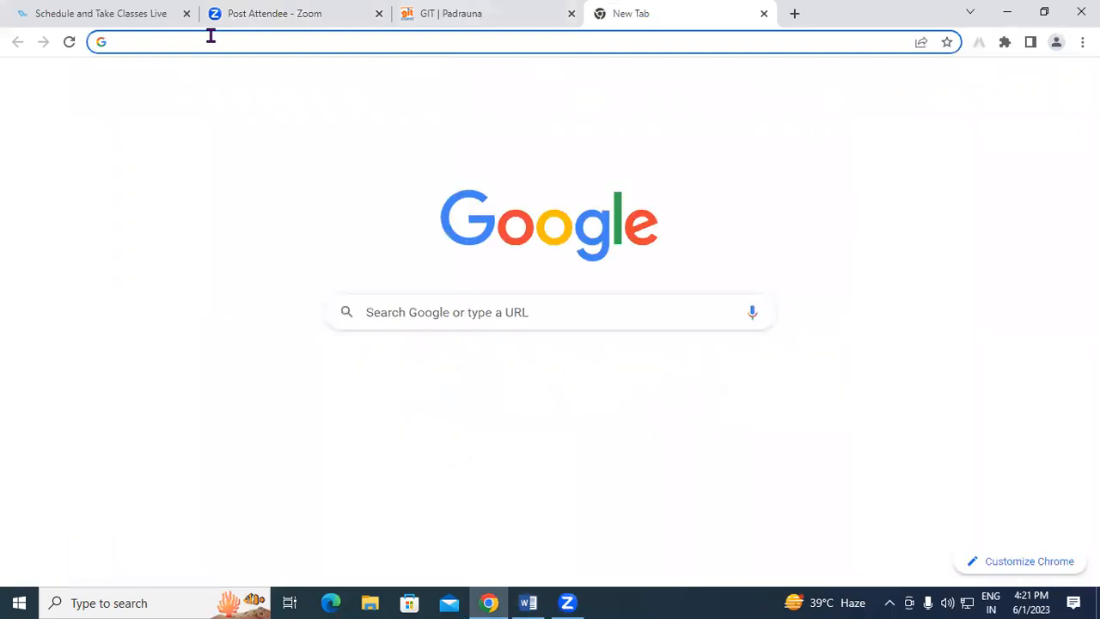
{"action": "type", "text": "ms"}
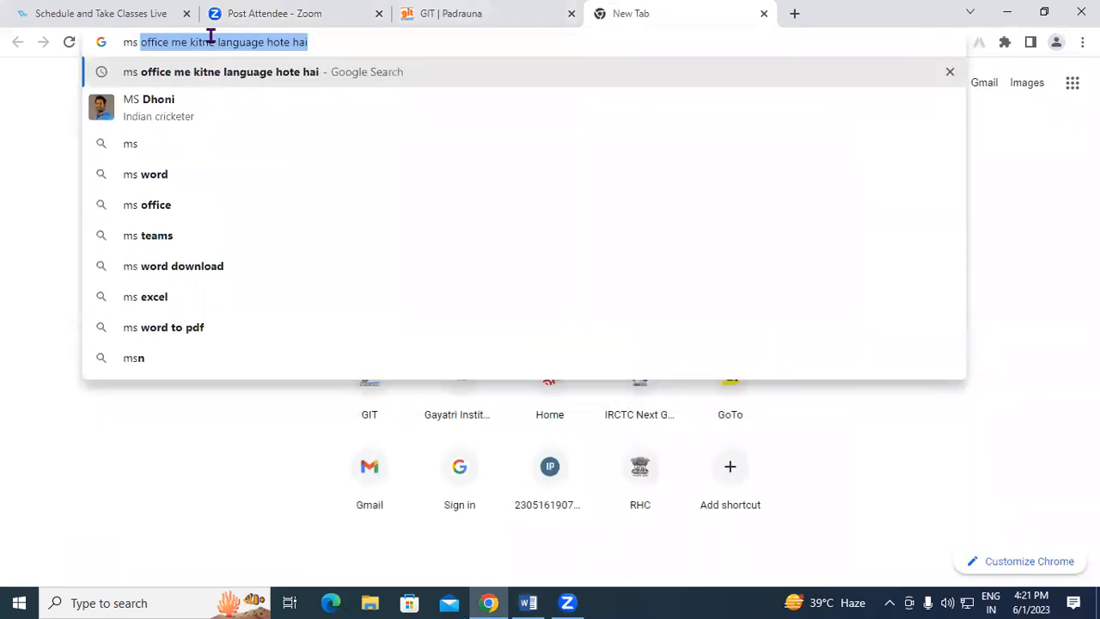
{"action": "type", "text": " off"}
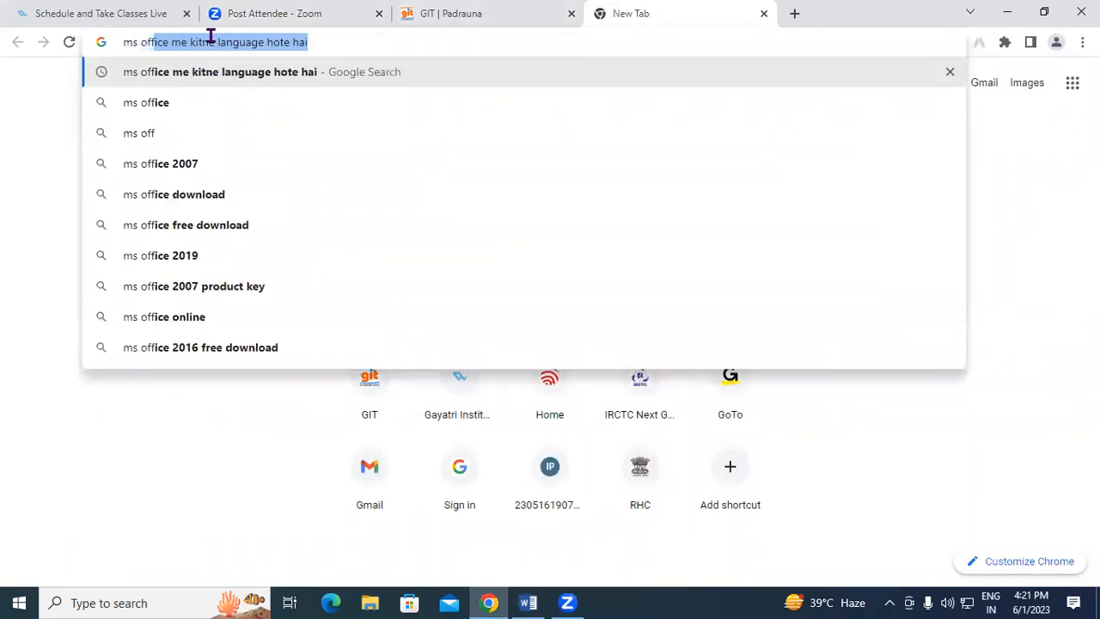
{"action": "type", "text": "ice lo"}
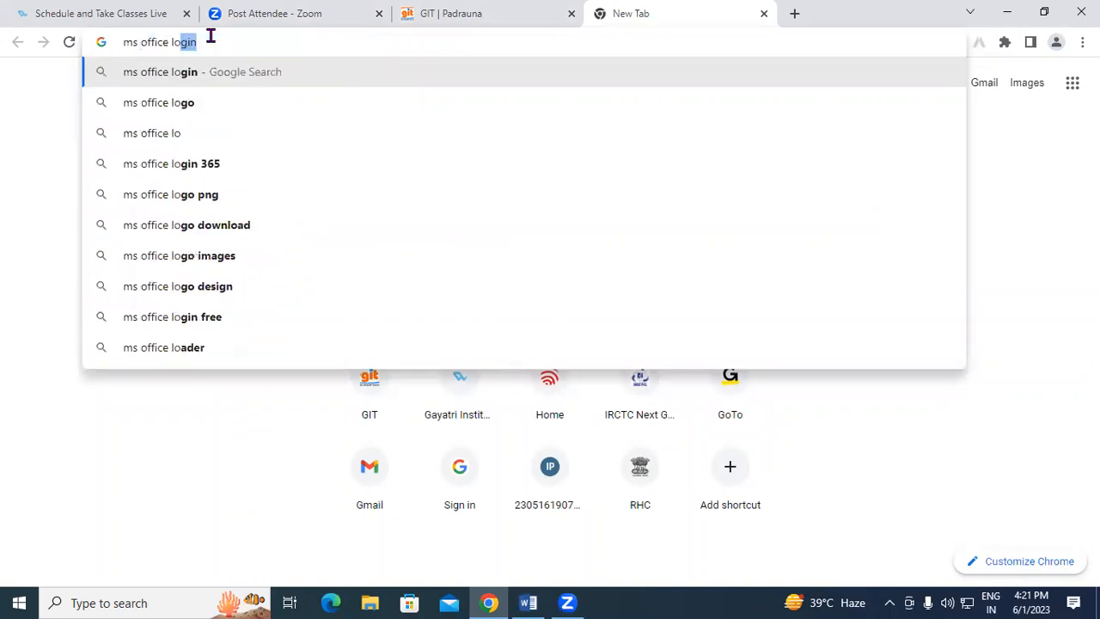
{"action": "type", "text": "go i"}
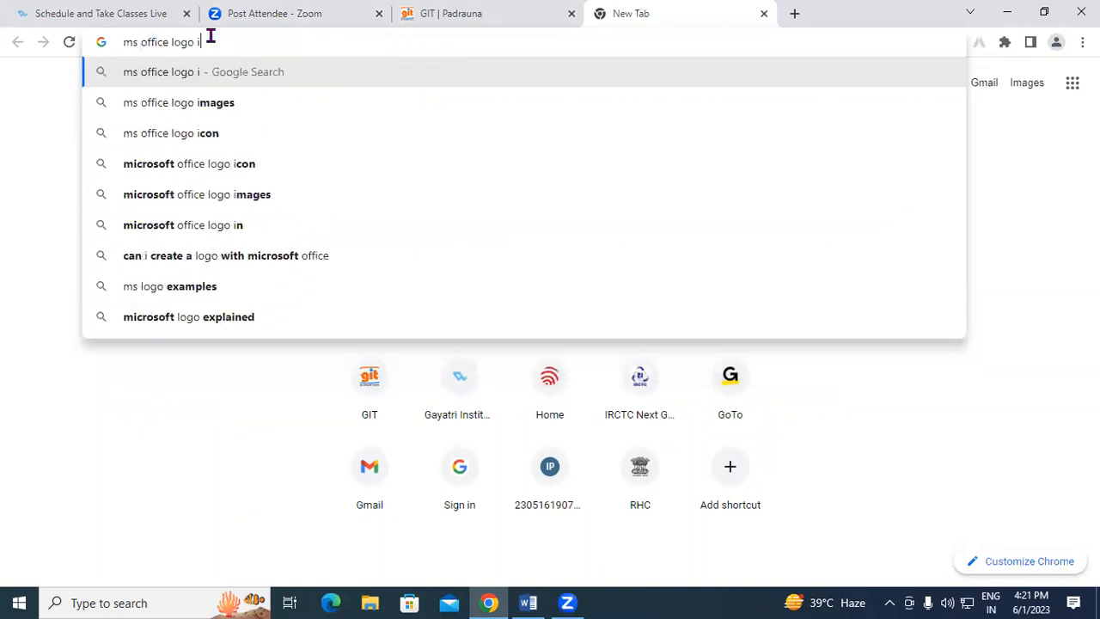
{"action": "type", "text": "mages"}
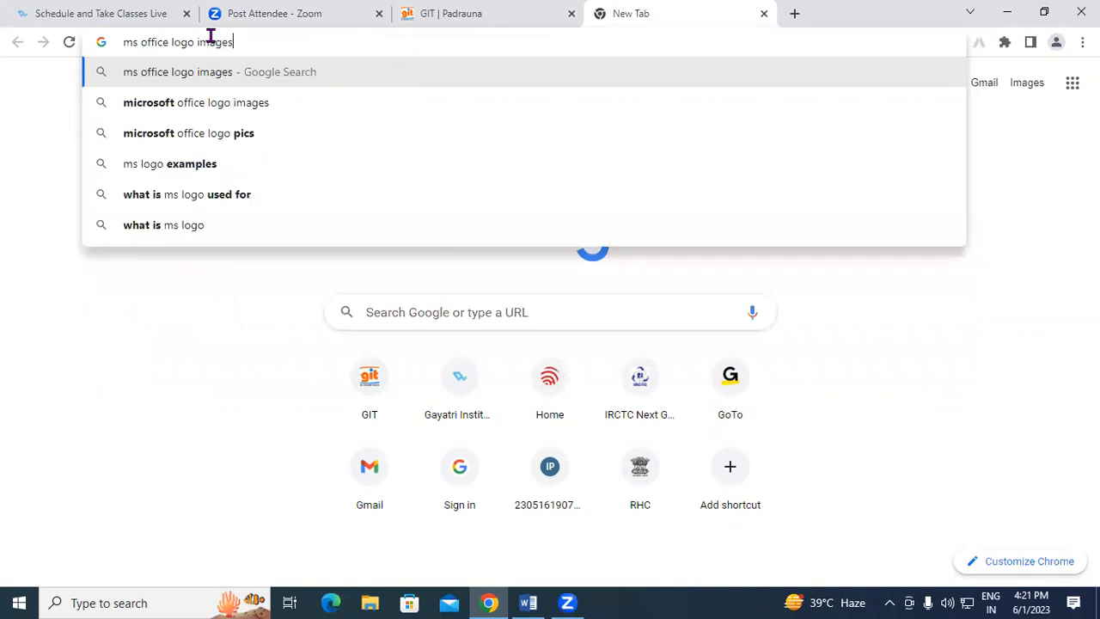
{"action": "key", "text": "Return"}
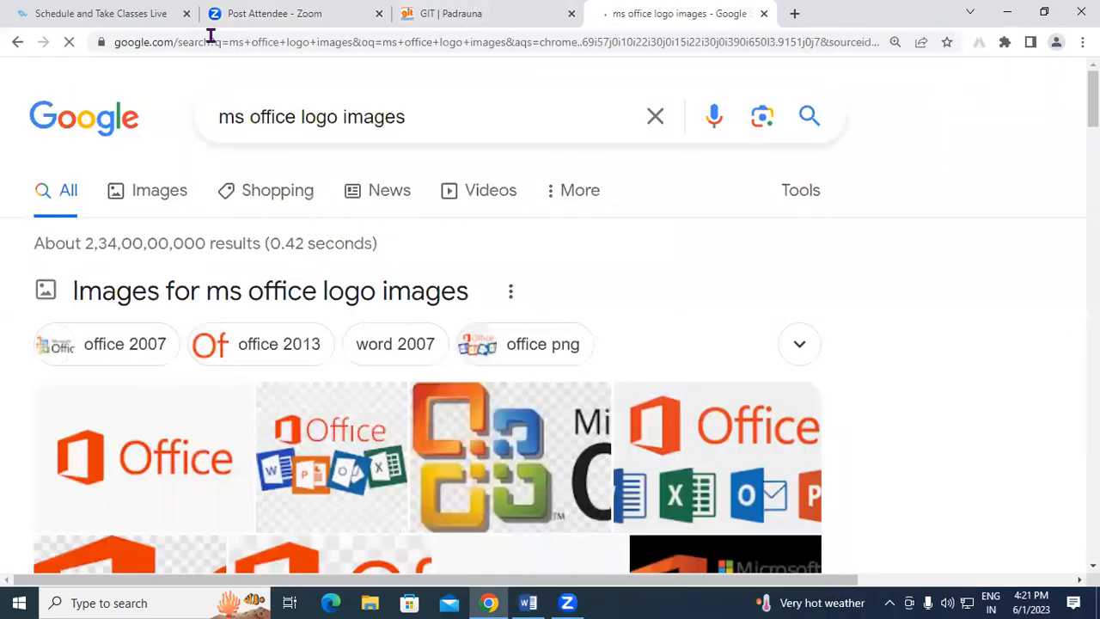
Save the kindpng Office logo with app icons to the Desktop.
{"action": "scroll", "coordinate": [443, 405], "scroll_direction": "down", "scroll_amount": 5}
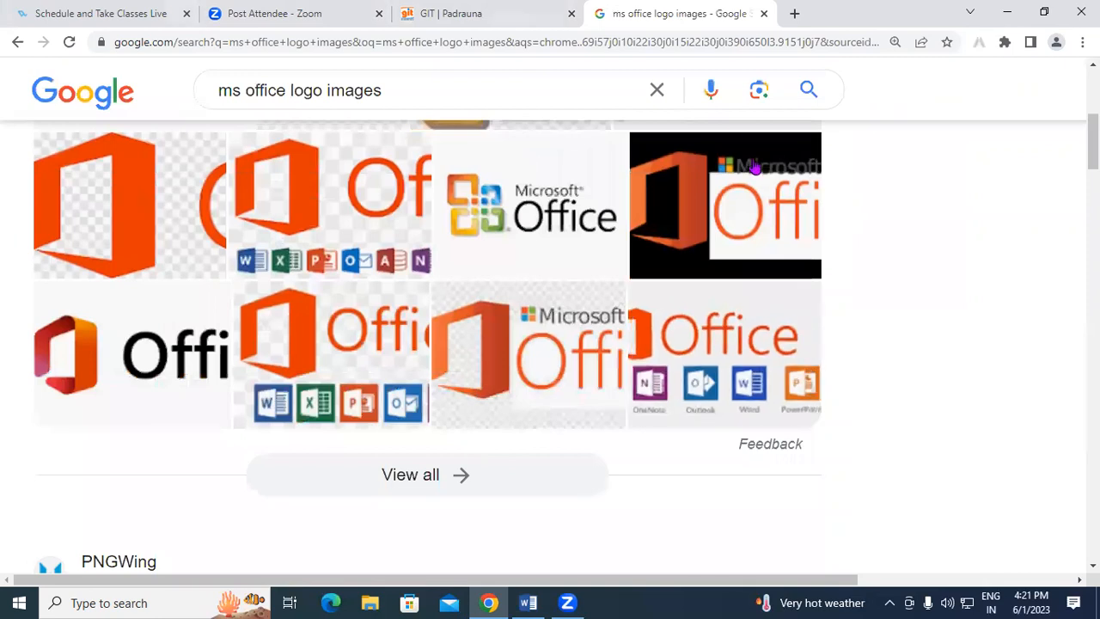
{"action": "left_click", "coordinate": [710, 363]}
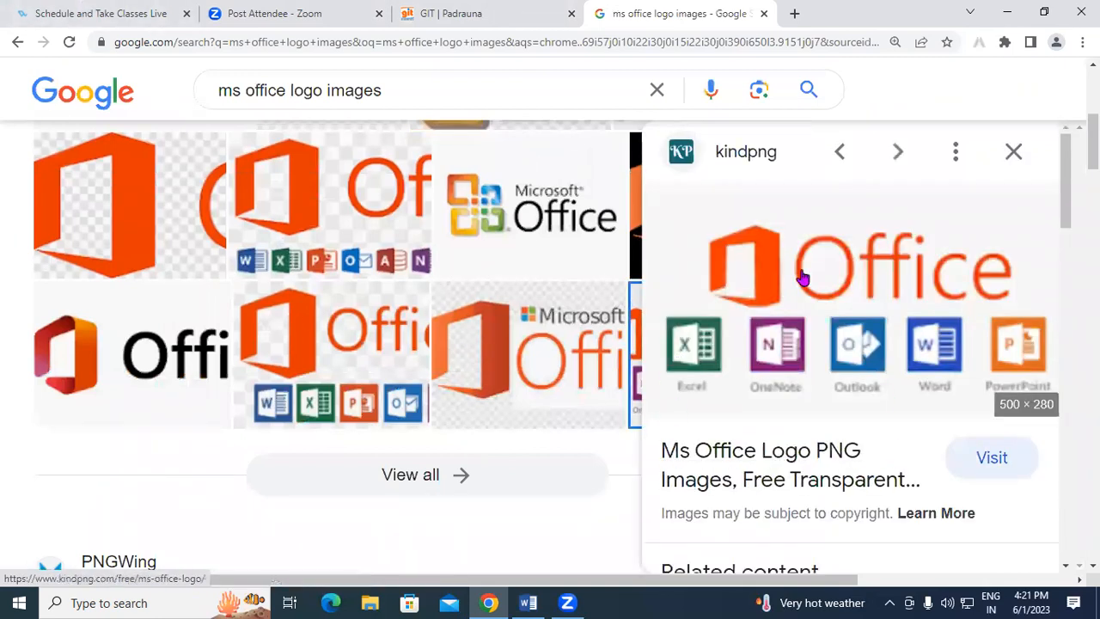
{"action": "right_click", "coordinate": [903, 294]}
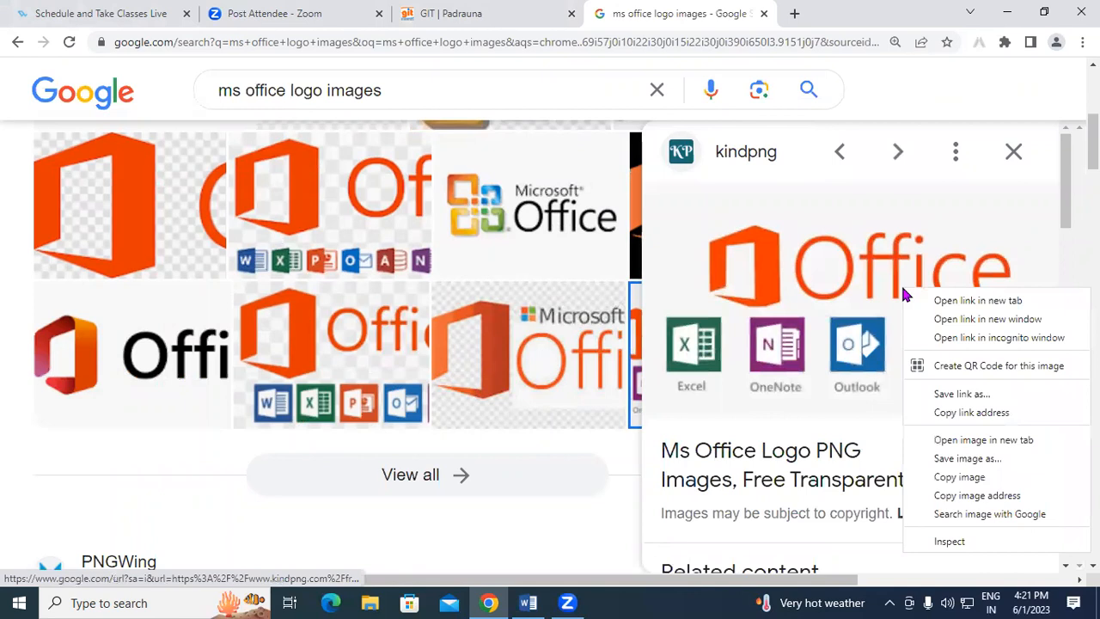
{"action": "left_click", "coordinate": [964, 465]}
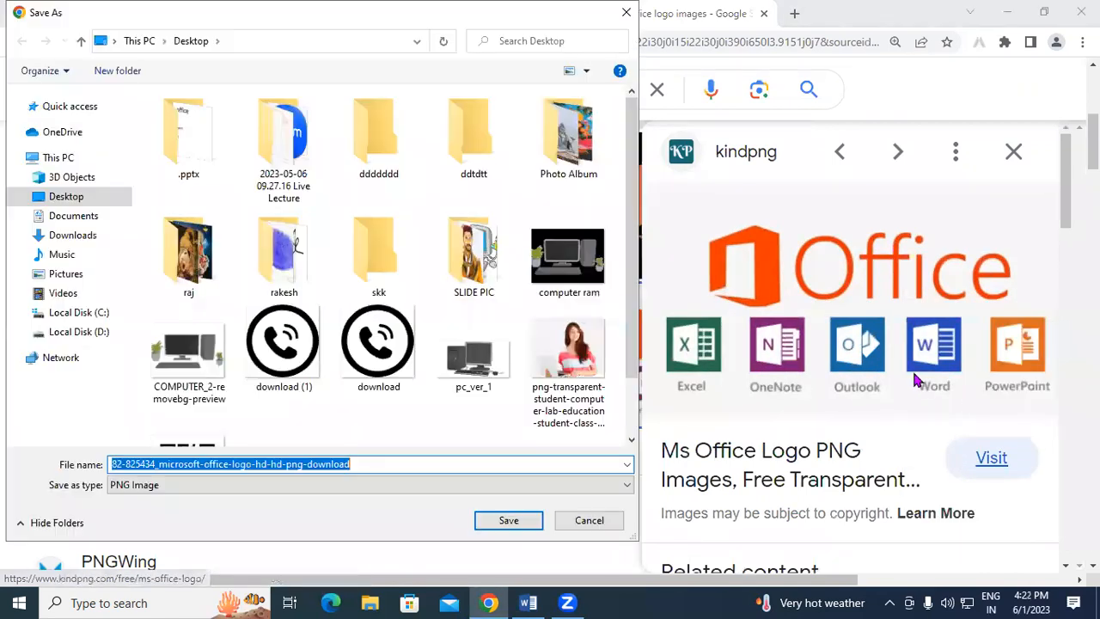
{"action": "left_click", "coordinate": [92, 196]}
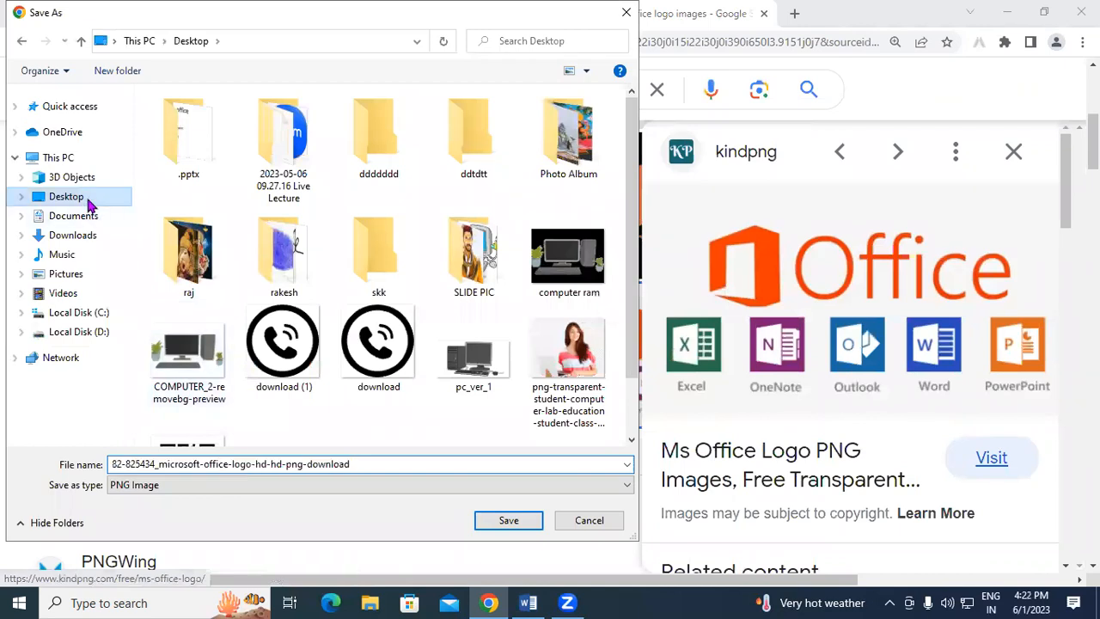
{"action": "left_click", "coordinate": [507, 520]}
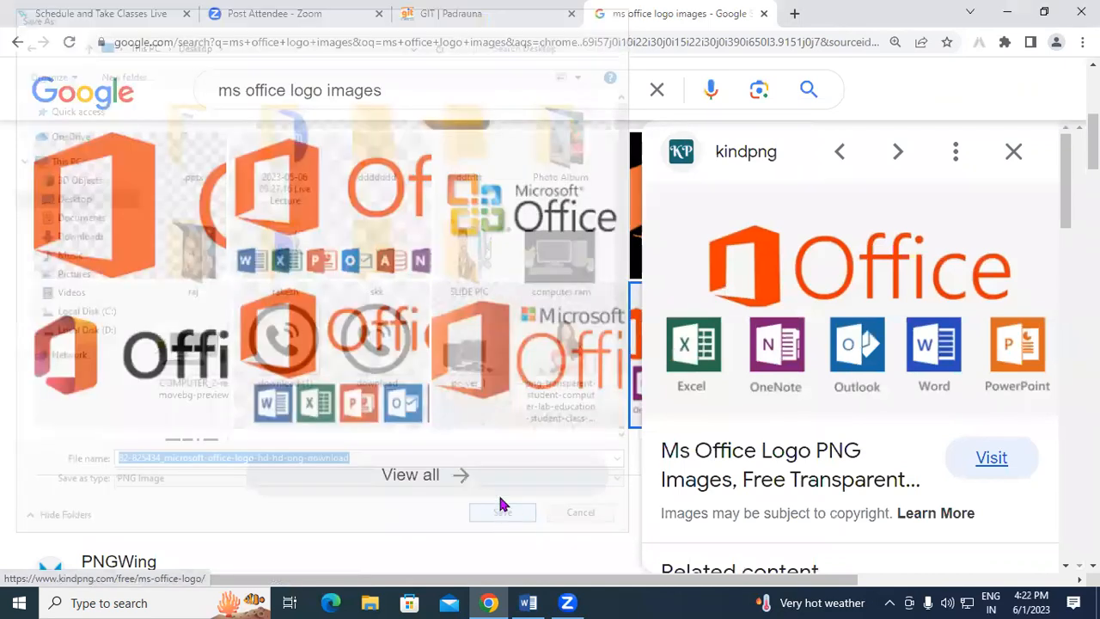
Open the related image results for 'microsoft office logo'.
{"action": "scroll", "coordinate": [493, 363], "scroll_direction": "down", "scroll_amount": 5}
{"action": "scroll", "coordinate": [840, 376], "scroll_direction": "down", "scroll_amount": 2}
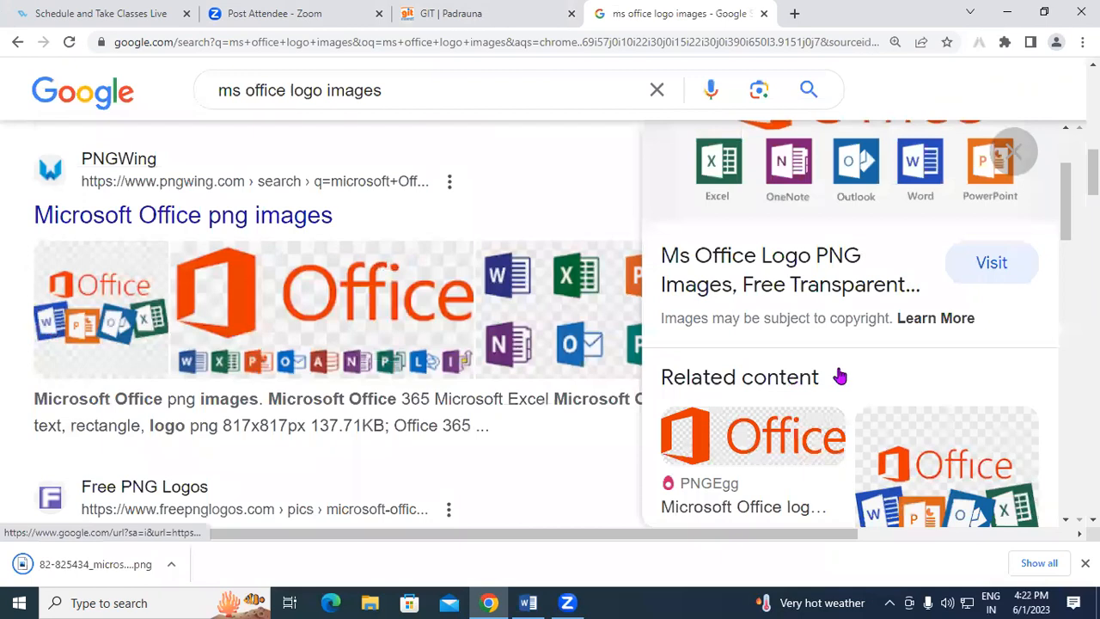
{"action": "scroll", "coordinate": [840, 376], "scroll_direction": "down", "scroll_amount": 10}
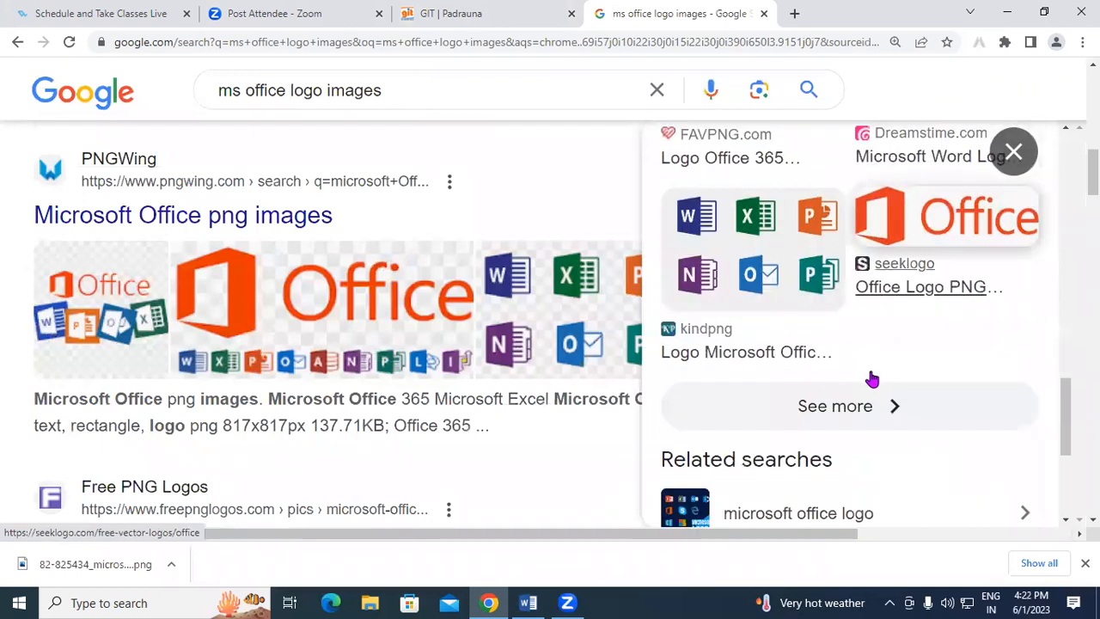
{"action": "scroll", "coordinate": [871, 379], "scroll_direction": "down", "scroll_amount": 3}
{"action": "left_click", "coordinate": [816, 270]}
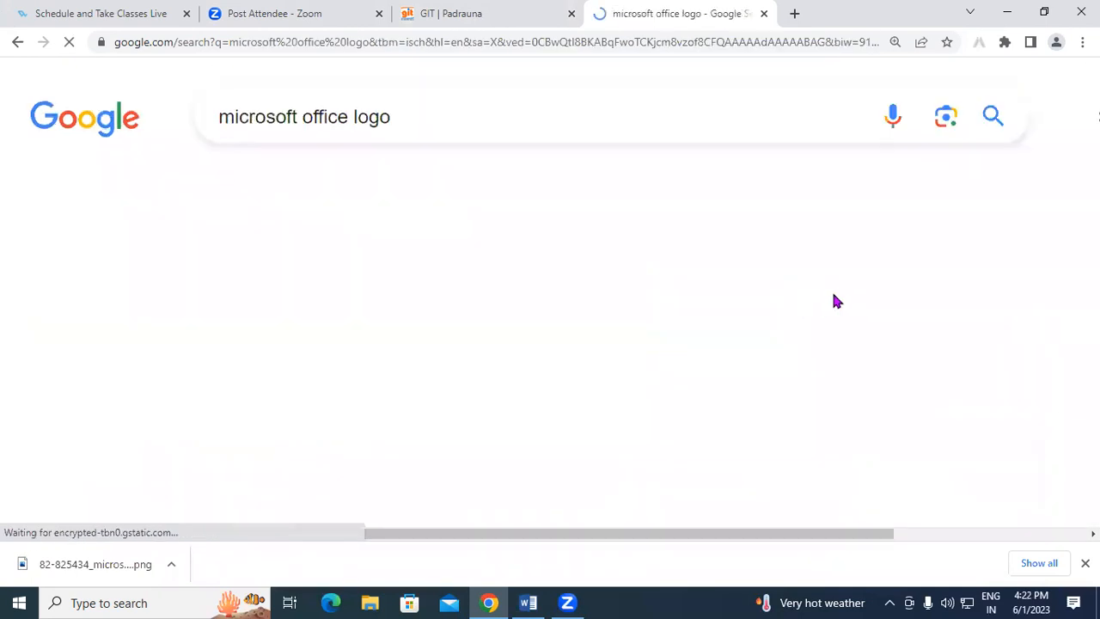
Save the Ars Technica Microsoft 365 image to the Desktop.
{"action": "scroll", "coordinate": [842, 327], "scroll_direction": "down", "scroll_amount": 3}
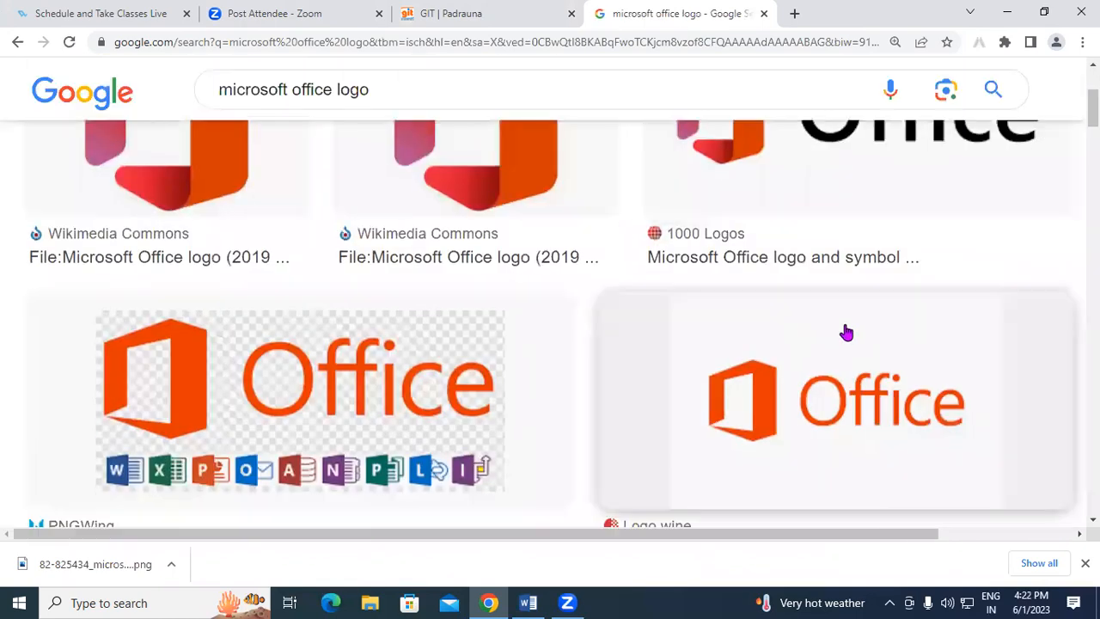
{"action": "scroll", "coordinate": [847, 332], "scroll_direction": "down", "scroll_amount": 8}
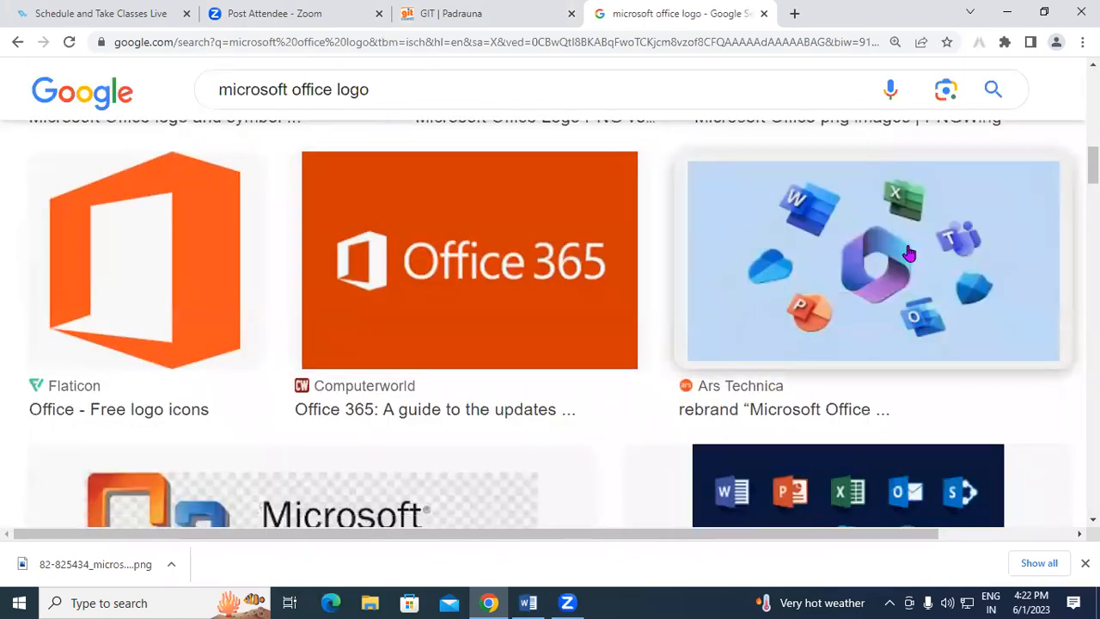
{"action": "left_click", "coordinate": [910, 253]}
{"action": "scroll", "coordinate": [866, 262], "scroll_direction": "down", "scroll_amount": 5}
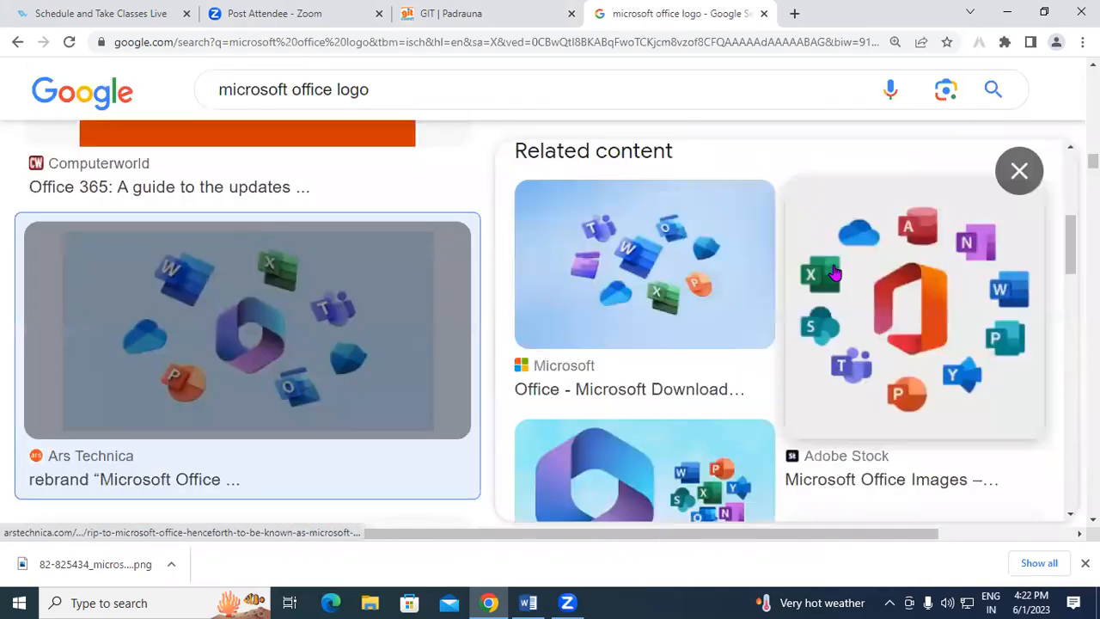
{"action": "scroll", "coordinate": [819, 337], "scroll_direction": "up", "scroll_amount": 5}
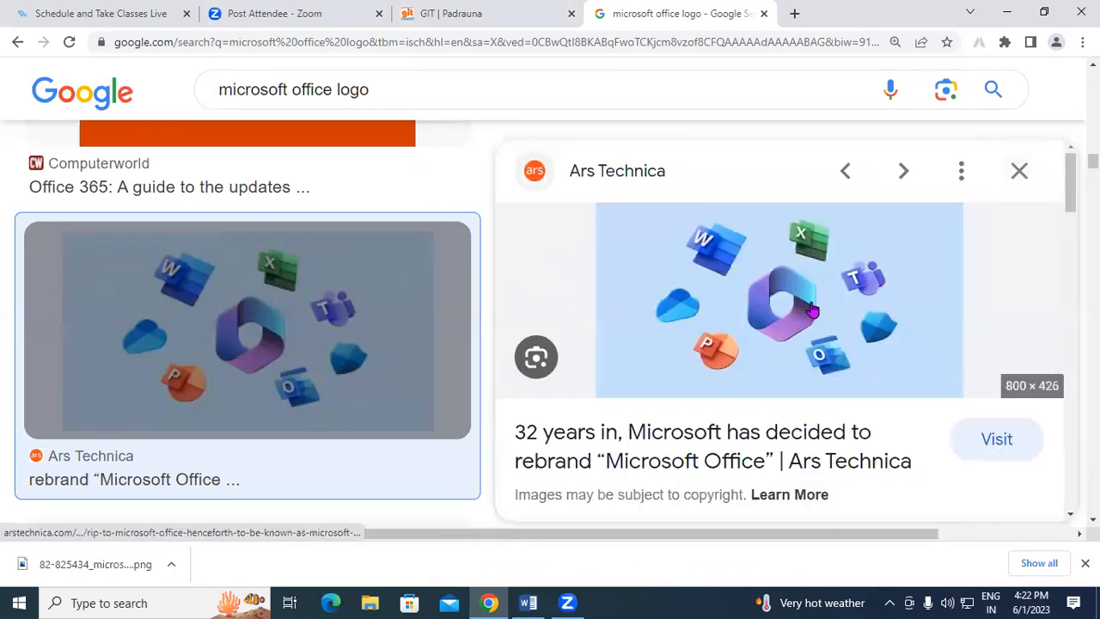
{"action": "right_click", "coordinate": [821, 284]}
{"action": "left_click", "coordinate": [876, 455]}
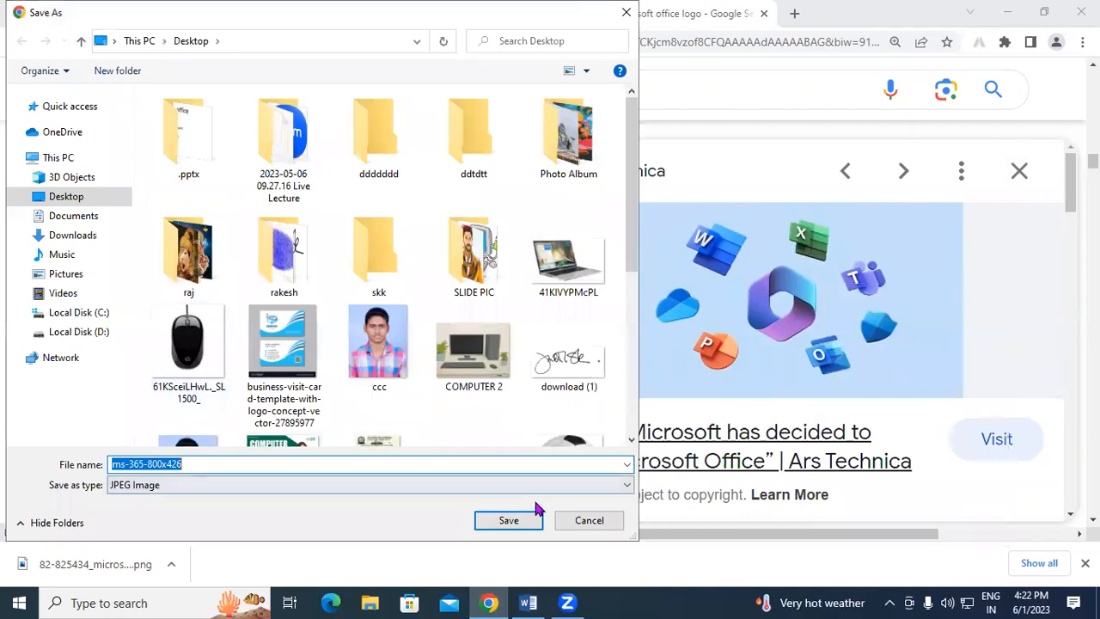
{"action": "left_click", "coordinate": [516, 524]}
Save the Vecteezy Microsoft logos vector image to the Desktop as well.
{"action": "scroll", "coordinate": [805, 323], "scroll_direction": "down", "scroll_amount": 6}
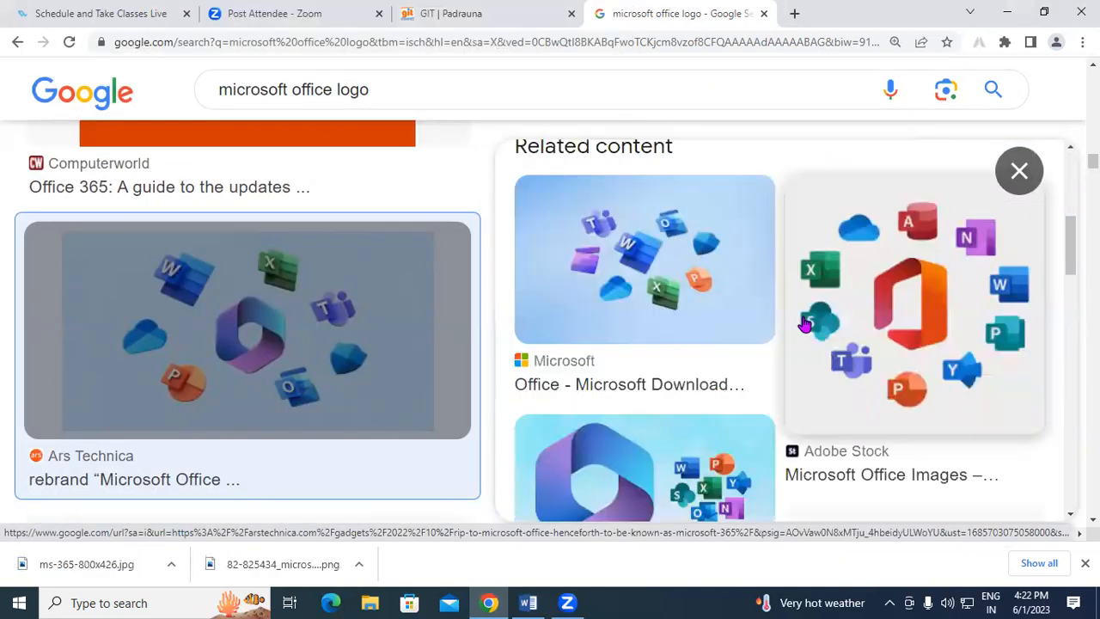
{"action": "scroll", "coordinate": [805, 323], "scroll_direction": "down", "scroll_amount": 8}
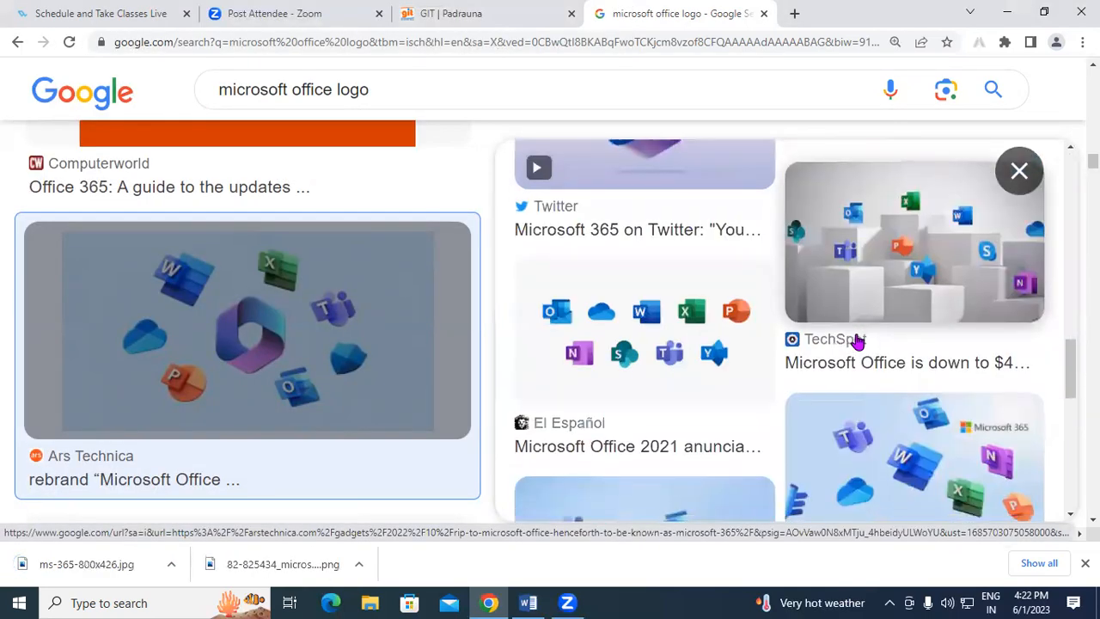
{"action": "scroll", "coordinate": [859, 344], "scroll_direction": "down", "scroll_amount": 3}
{"action": "scroll", "coordinate": [860, 344], "scroll_direction": "up", "scroll_amount": 2}
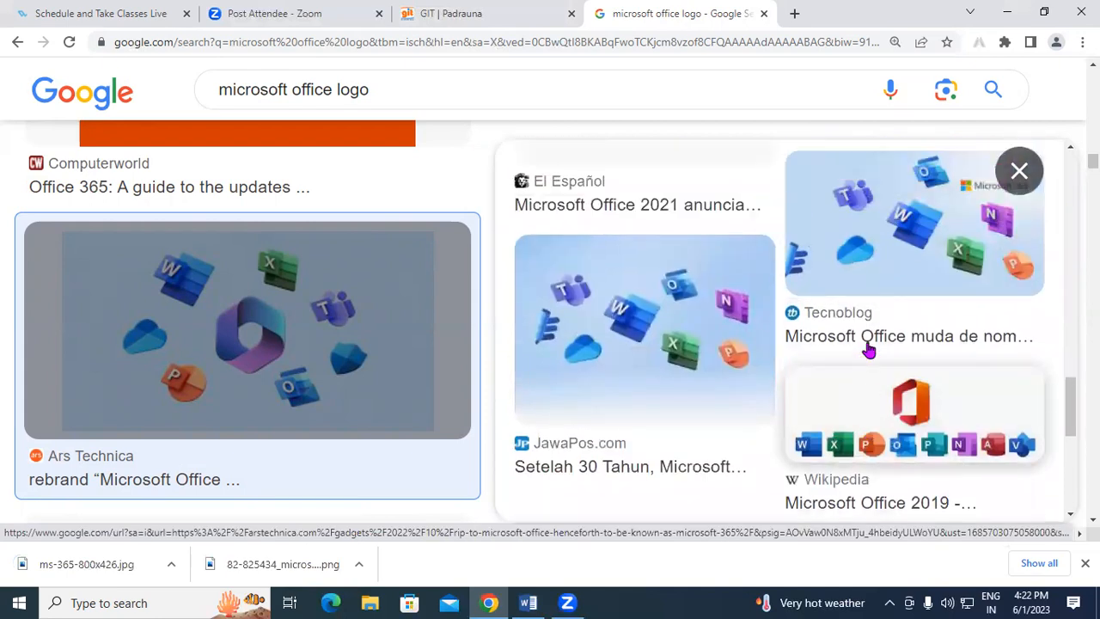
{"action": "scroll", "coordinate": [862, 344], "scroll_direction": "up", "scroll_amount": 4}
{"action": "scroll", "coordinate": [892, 361], "scroll_direction": "down", "scroll_amount": 1}
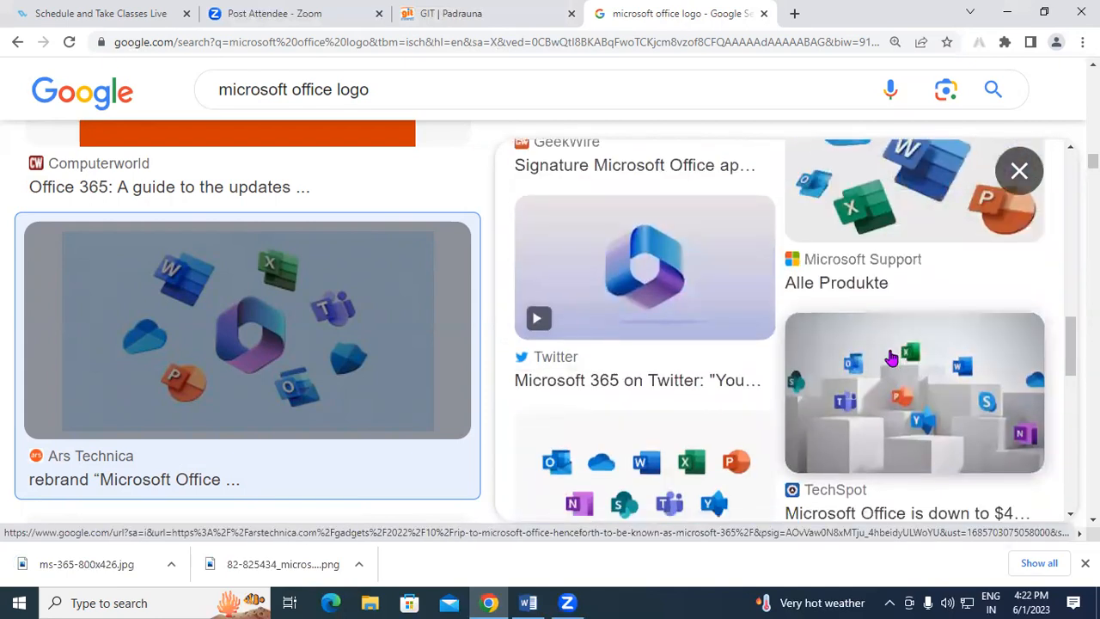
{"action": "scroll", "coordinate": [893, 361], "scroll_direction": "up", "scroll_amount": 8}
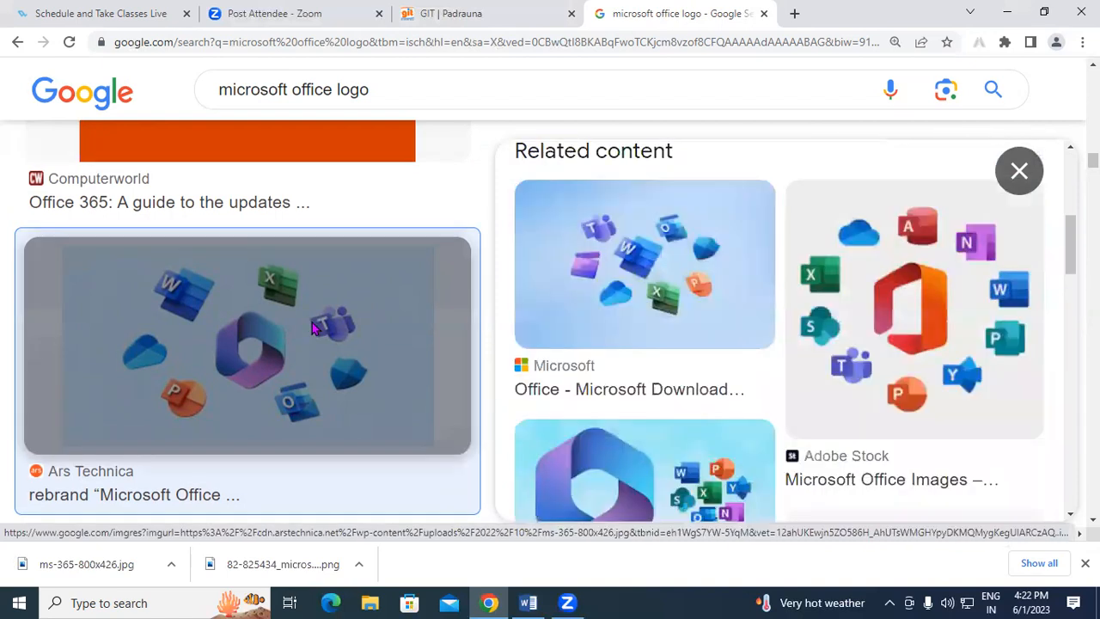
{"action": "scroll", "coordinate": [318, 298], "scroll_direction": "up", "scroll_amount": 4}
{"action": "scroll", "coordinate": [318, 298], "scroll_direction": "down", "scroll_amount": 8}
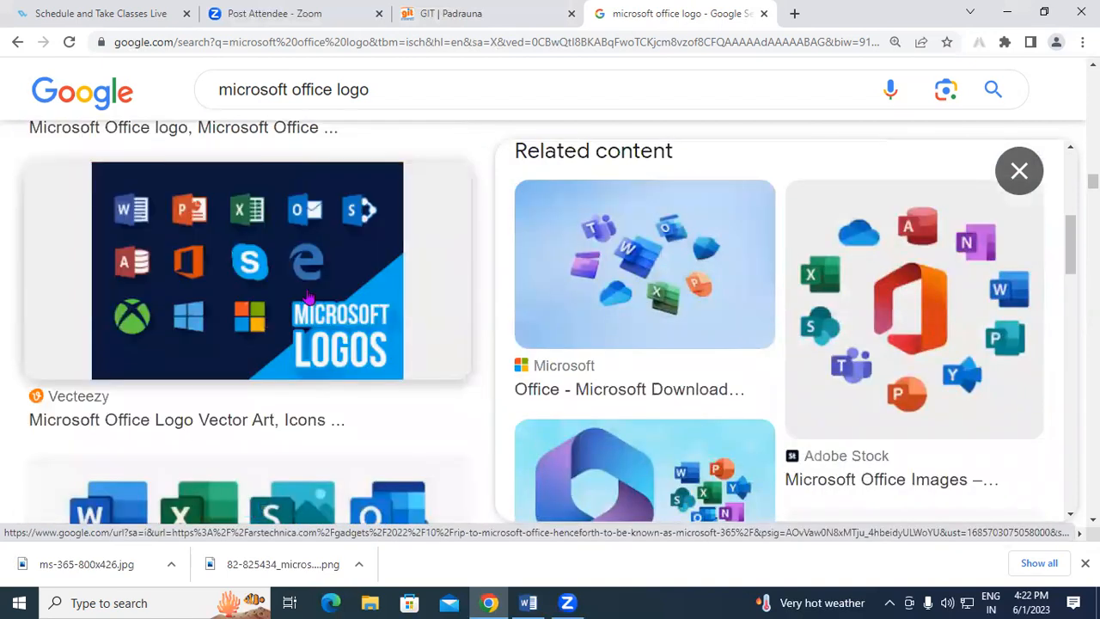
{"action": "left_click", "coordinate": [314, 284]}
{"action": "scroll", "coordinate": [777, 324], "scroll_direction": "down", "scroll_amount": 5}
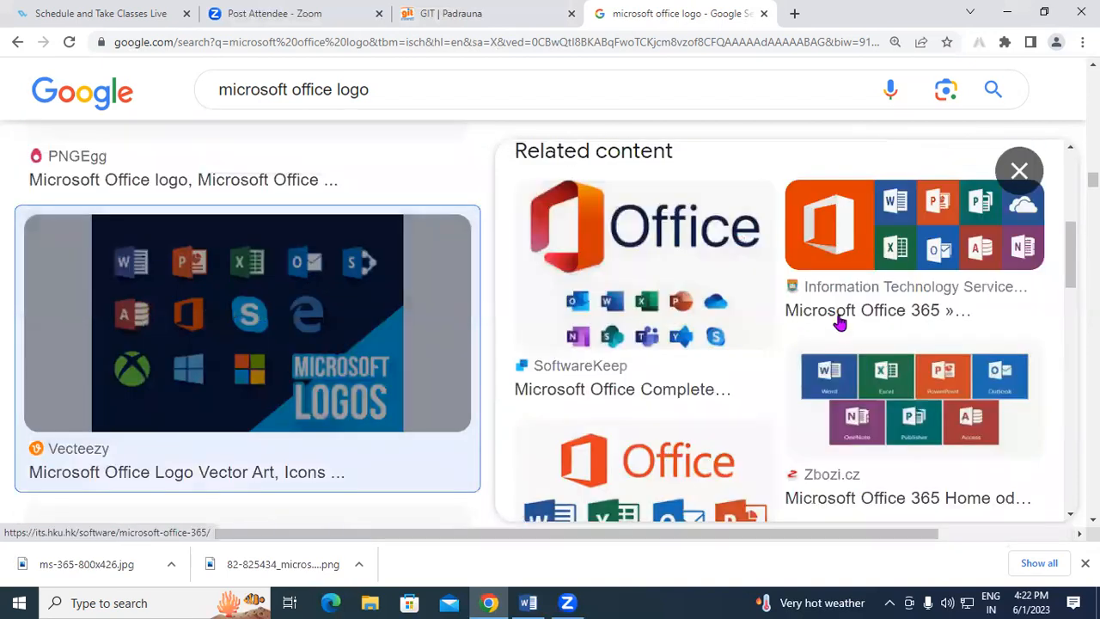
{"action": "scroll", "coordinate": [752, 317], "scroll_direction": "down", "scroll_amount": 4}
{"action": "scroll", "coordinate": [751, 318], "scroll_direction": "up", "scroll_amount": 9}
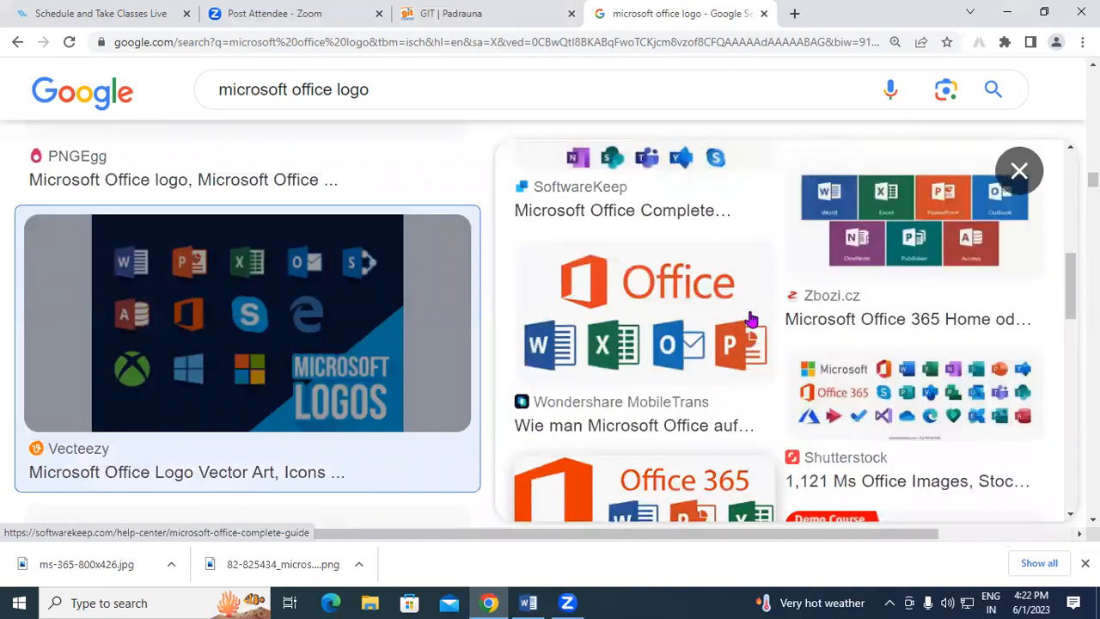
{"action": "right_click", "coordinate": [788, 252]}
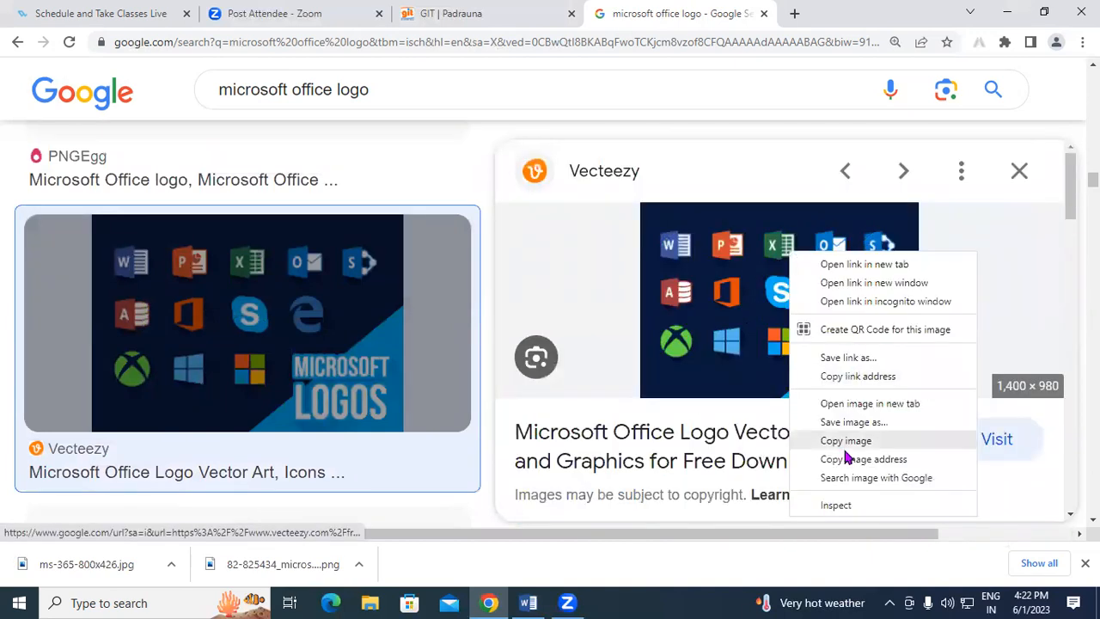
{"action": "left_click", "coordinate": [863, 425]}
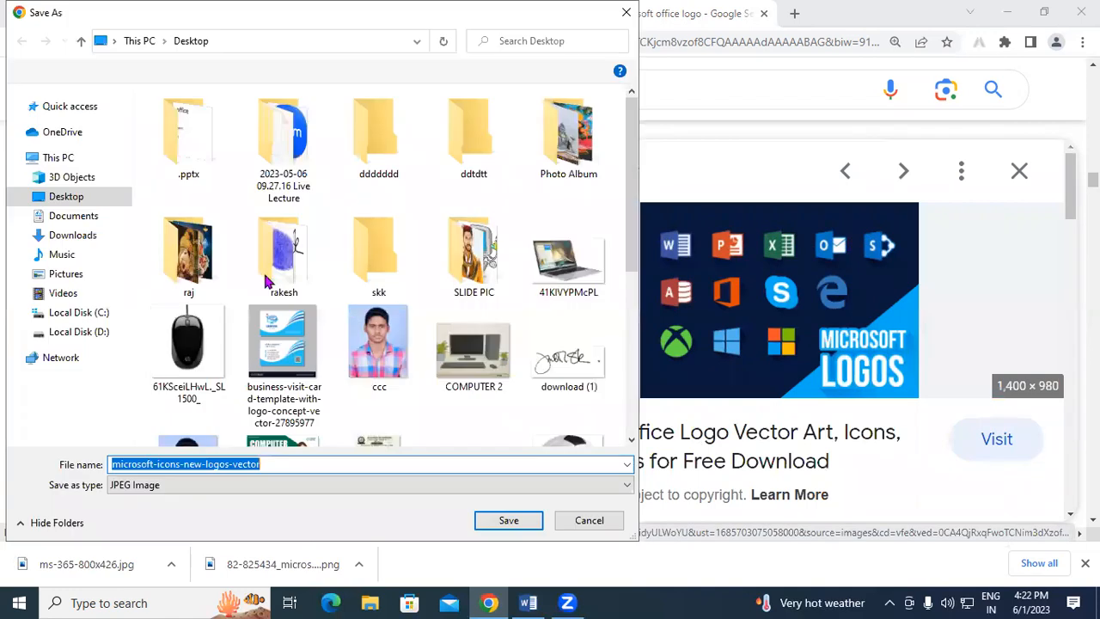
{"action": "left_click", "coordinate": [501, 523]}
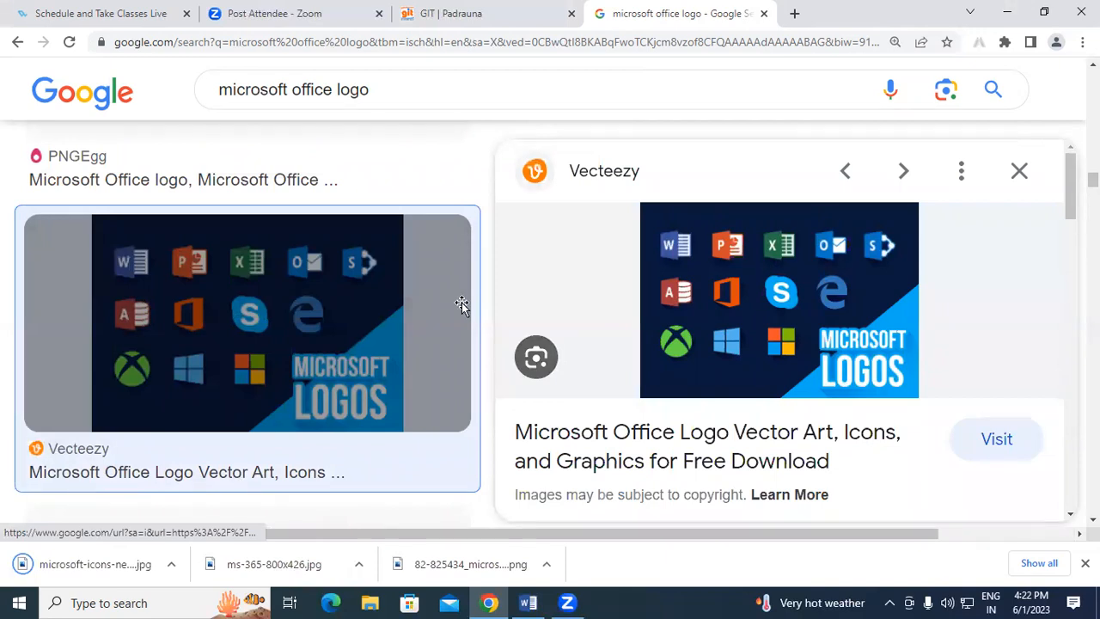
{"action": "key", "text": "alt+Tab"}
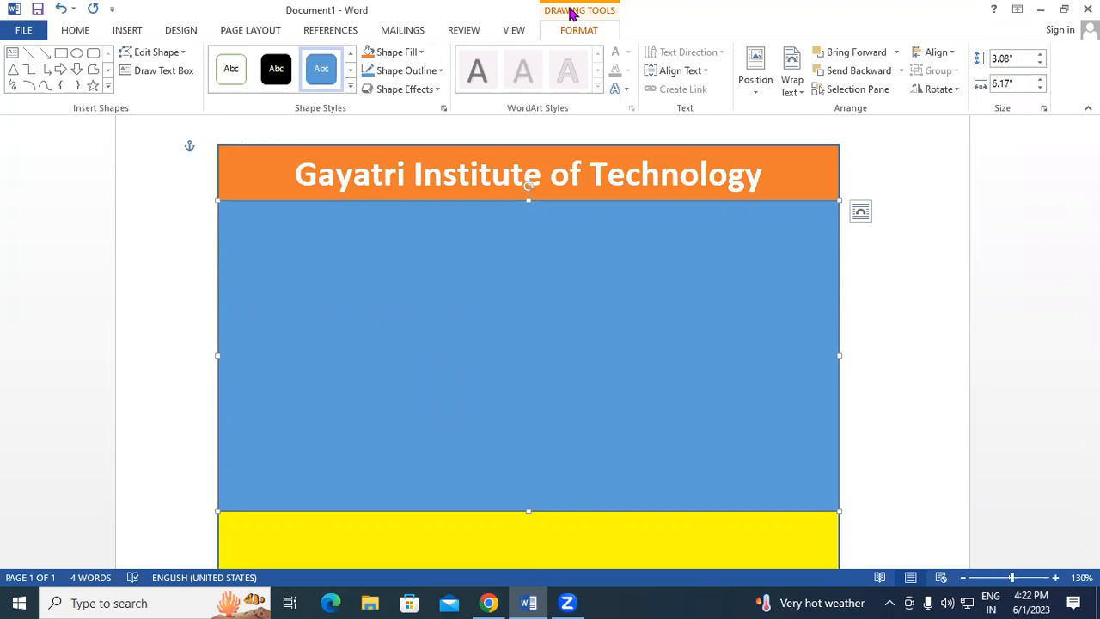
Fill the blue box with the Microsoft Office logo picture saved on the Desktop.
{"action": "left_click", "coordinate": [392, 54]}
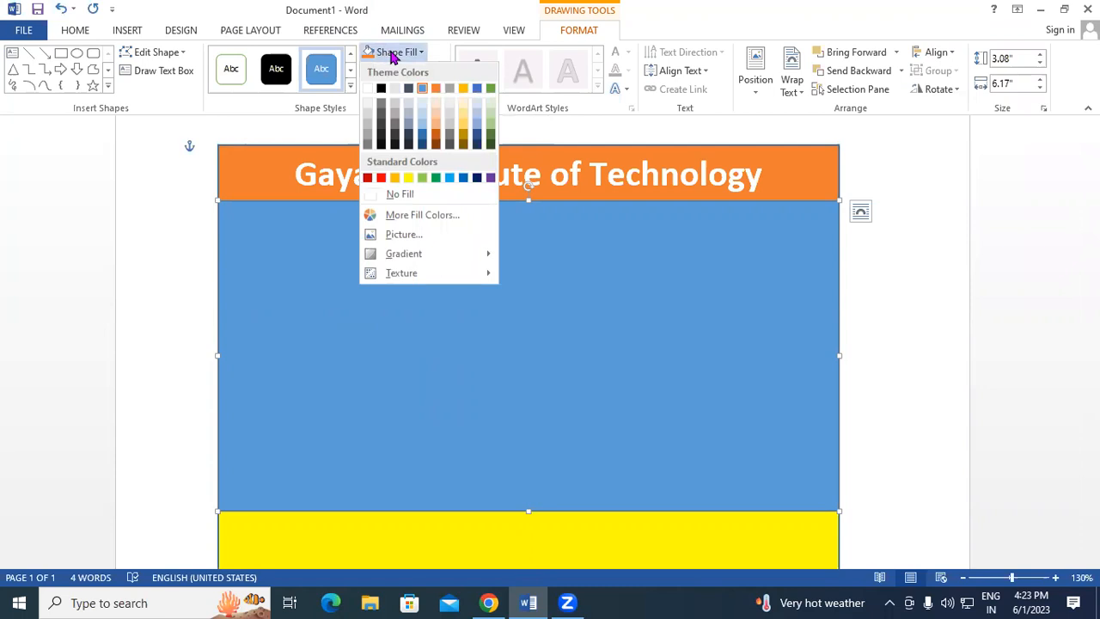
{"action": "left_click", "coordinate": [417, 234]}
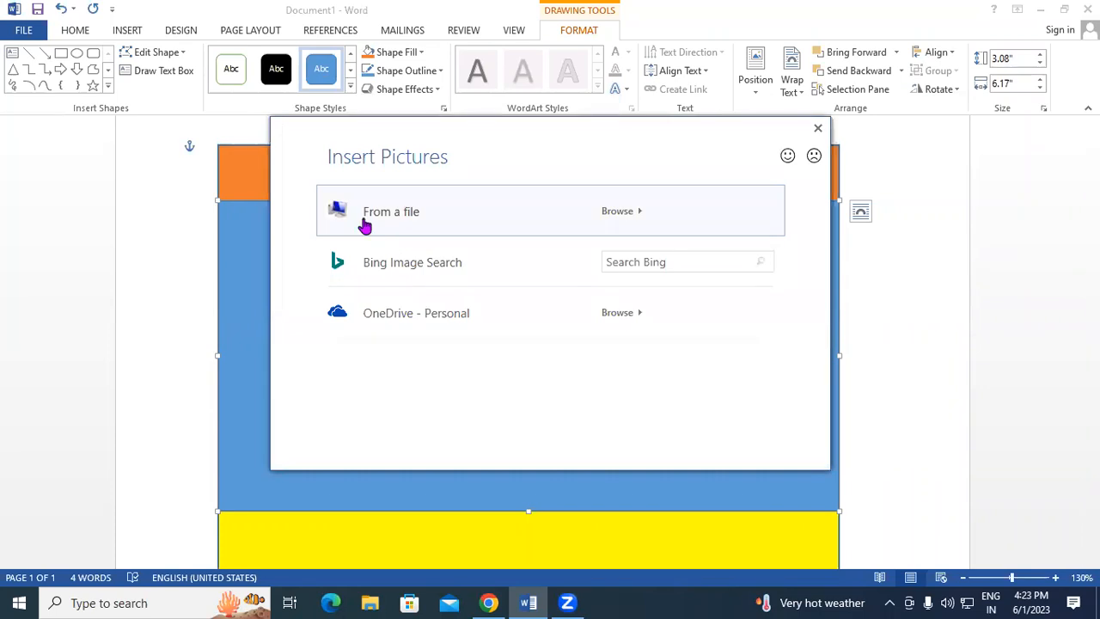
{"action": "left_click", "coordinate": [620, 211]}
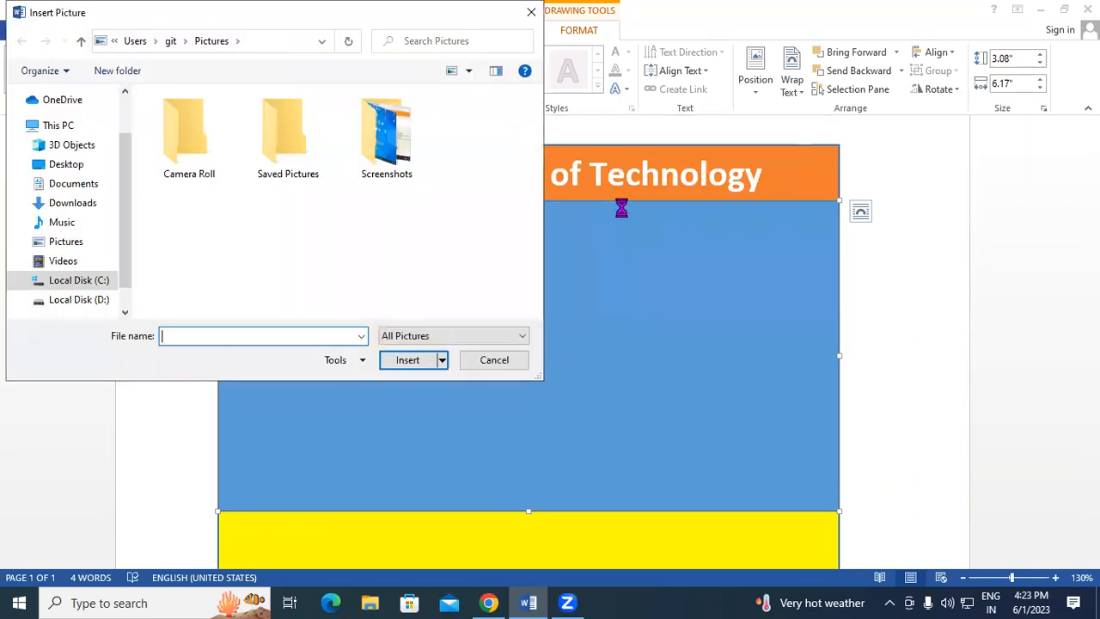
{"action": "left_click", "coordinate": [64, 164]}
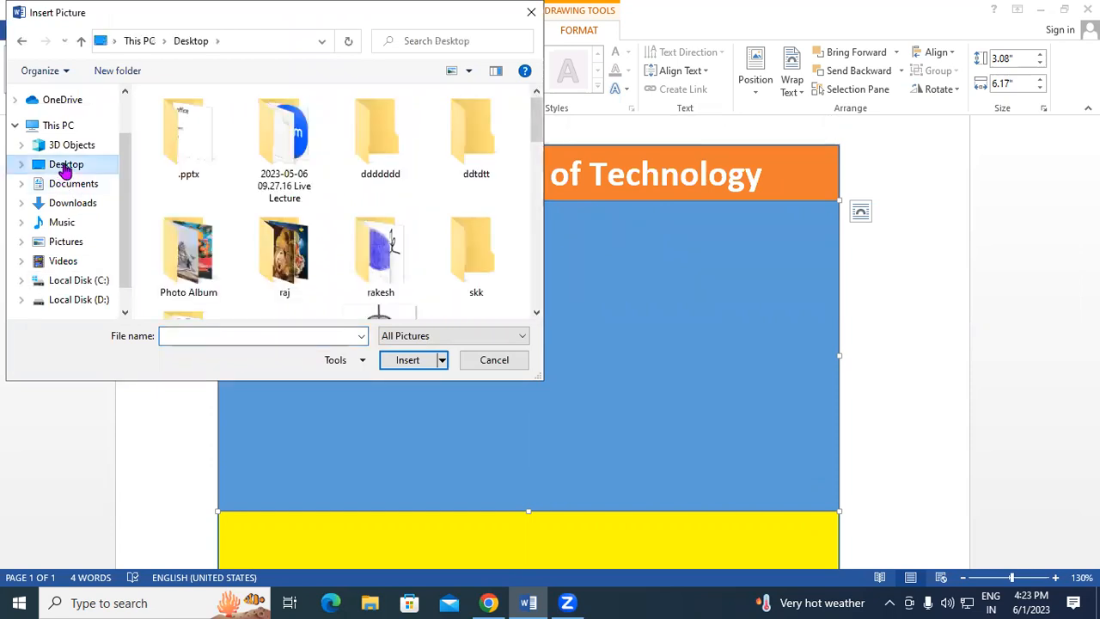
{"action": "left_click_drag", "start_coordinate": [535, 111], "coordinate": [536, 169]}
{"action": "left_click", "coordinate": [472, 123]}
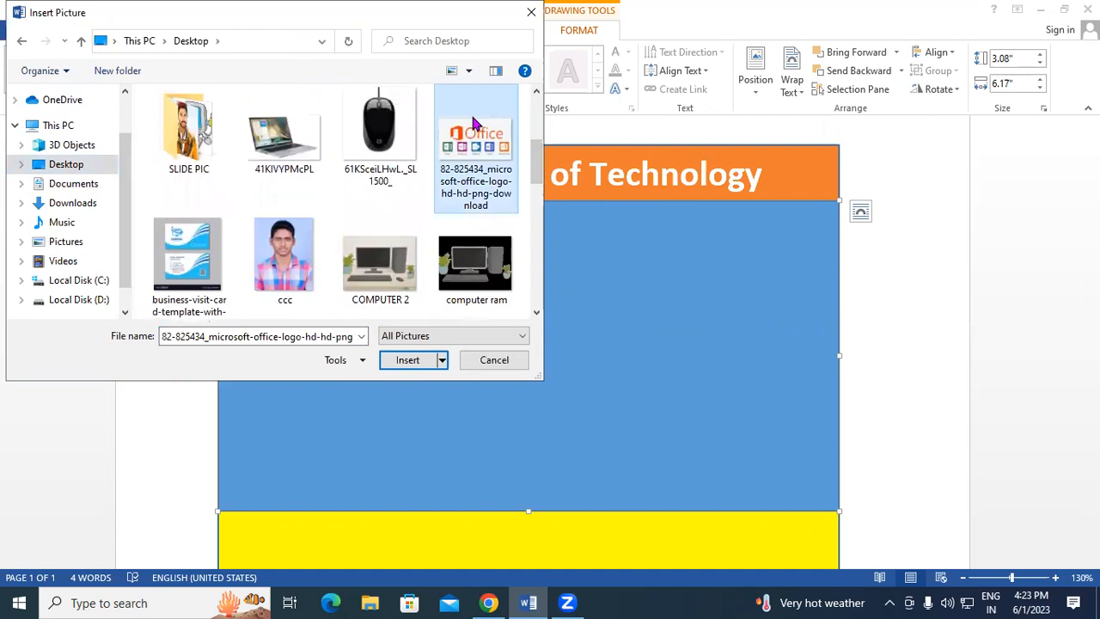
{"action": "left_click", "coordinate": [407, 360]}
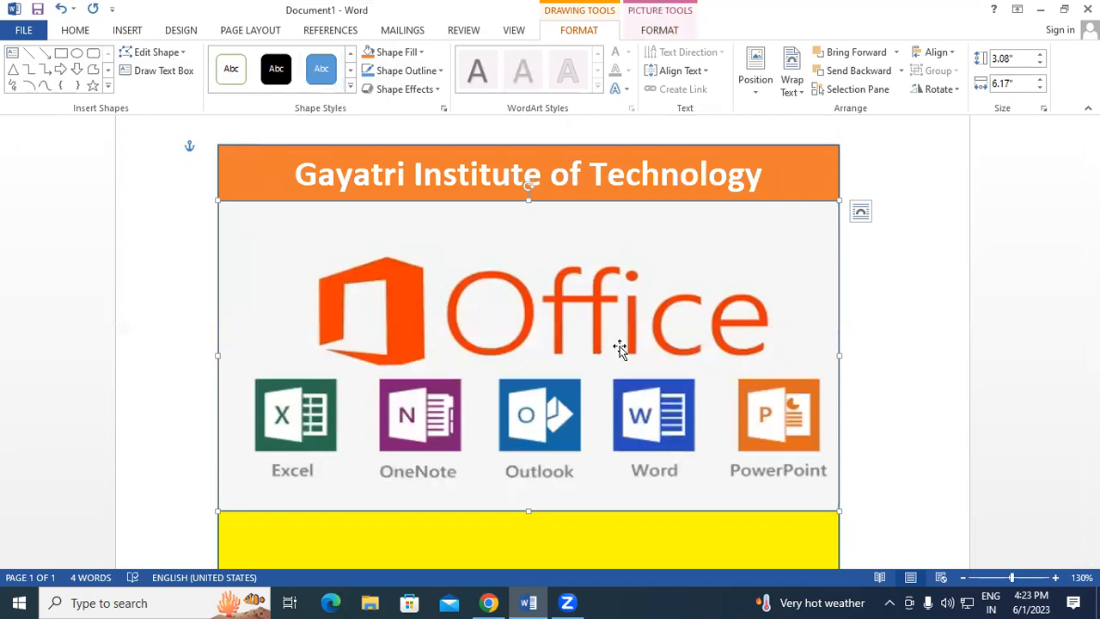
Draw a 1.8" by 6.17" rectangle over the yellow box below the Office logo.
{"action": "left_click", "coordinate": [862, 320]}
{"action": "scroll", "coordinate": [834, 331], "scroll_direction": "down", "scroll_amount": 5}
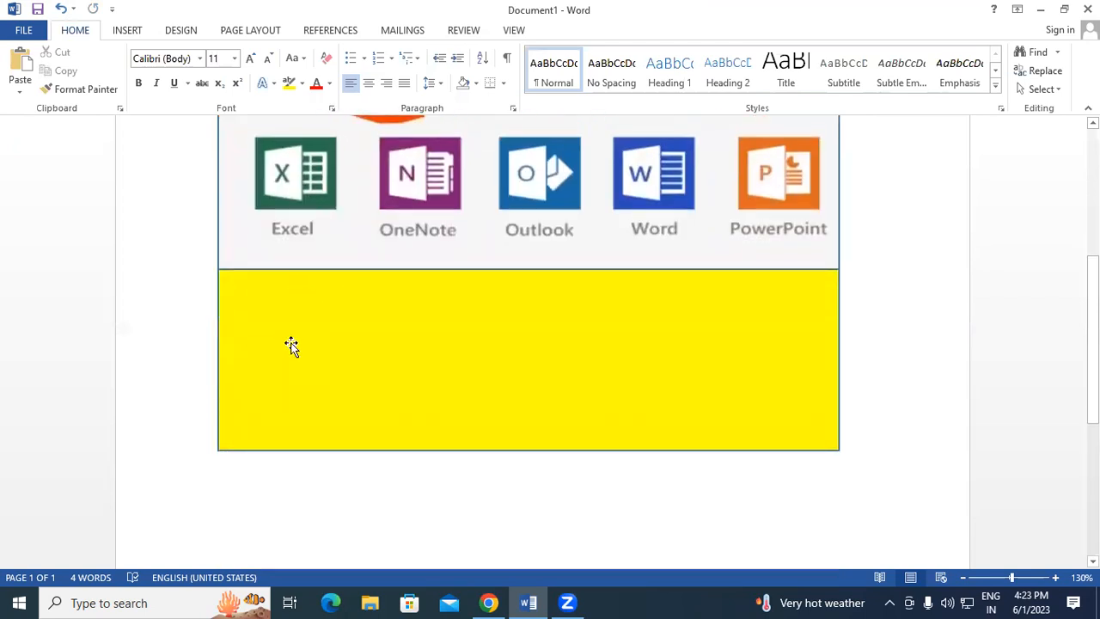
{"action": "left_click", "coordinate": [131, 31]}
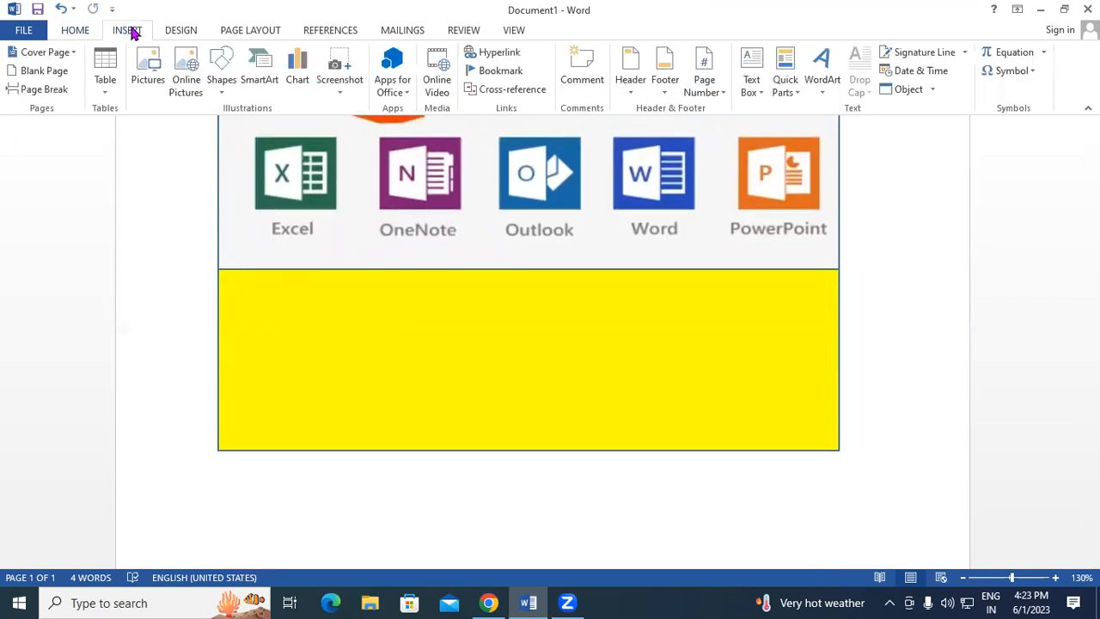
{"action": "left_click", "coordinate": [223, 83]}
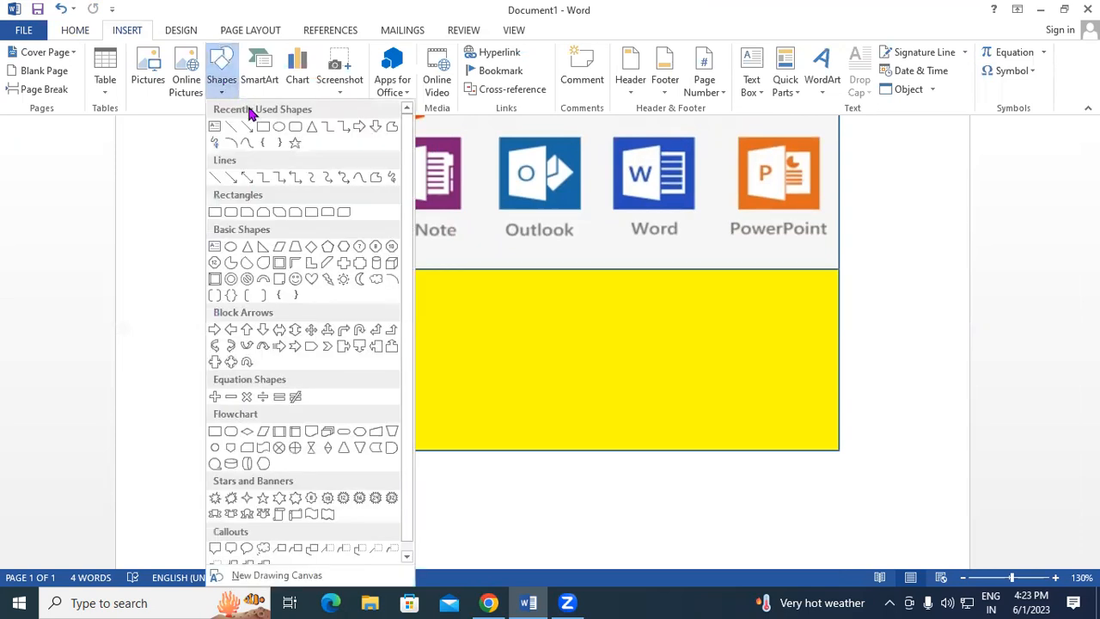
{"action": "left_click", "coordinate": [262, 127]}
{"action": "mouse_move", "coordinate": [219, 268]}
{"action": "left_mouse_down"}
{"action": "mouse_move", "coordinate": [277, 302]}
{"action": "mouse_move", "coordinate": [653, 428]}
{"action": "mouse_move", "coordinate": [838, 450]}
{"action": "left_mouse_up"}
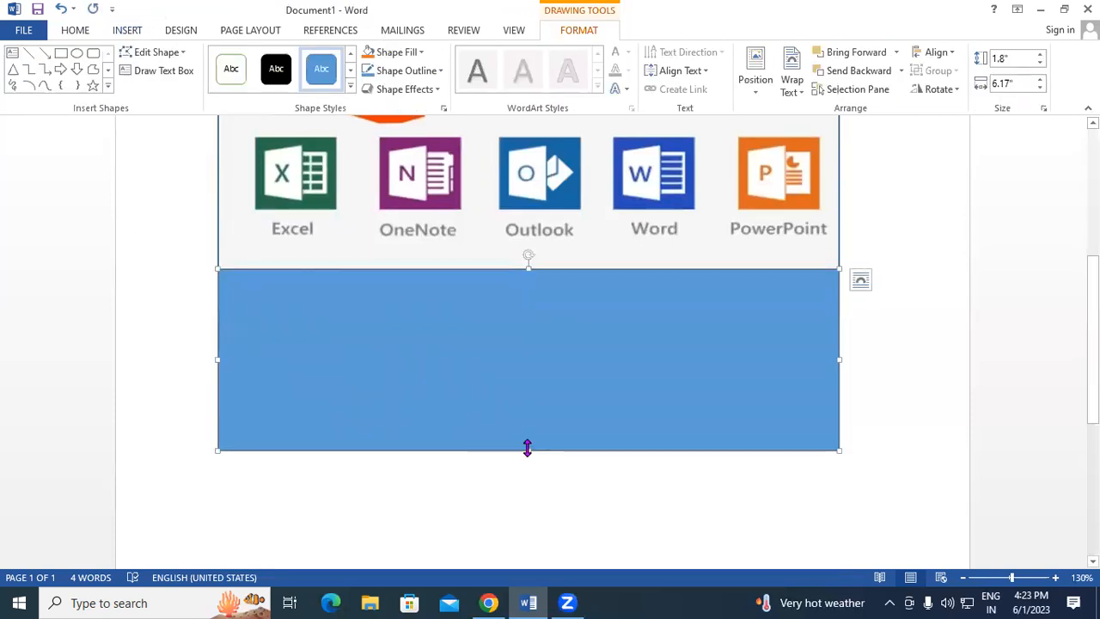
Shorten the rectangle to 1.49" and fill it with the ms-365-800x426 picture.
{"action": "left_click_drag", "start_coordinate": [528, 449], "coordinate": [534, 420]}
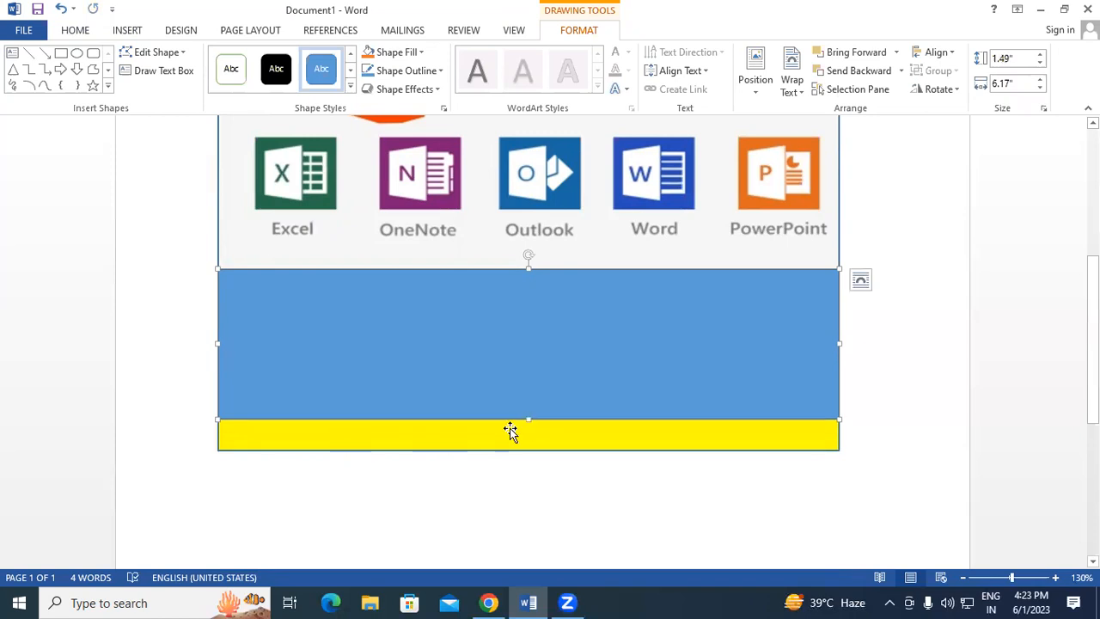
{"action": "left_click", "coordinate": [412, 53]}
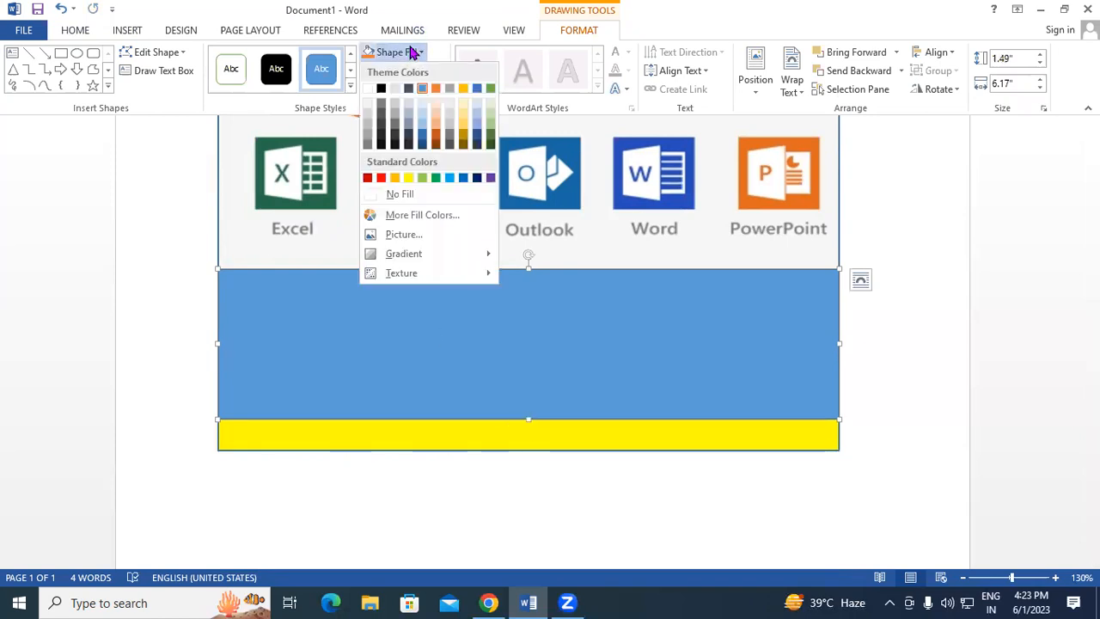
{"action": "left_click", "coordinate": [423, 234]}
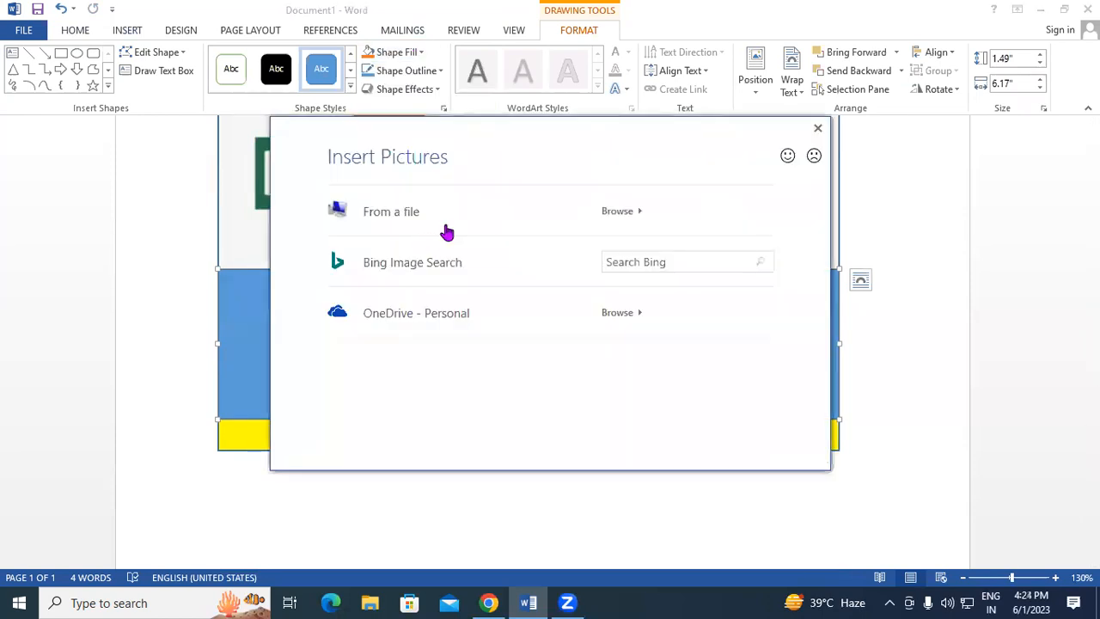
{"action": "left_click", "coordinate": [632, 219]}
{"action": "scroll", "coordinate": [379, 255], "scroll_direction": "down", "scroll_amount": 6}
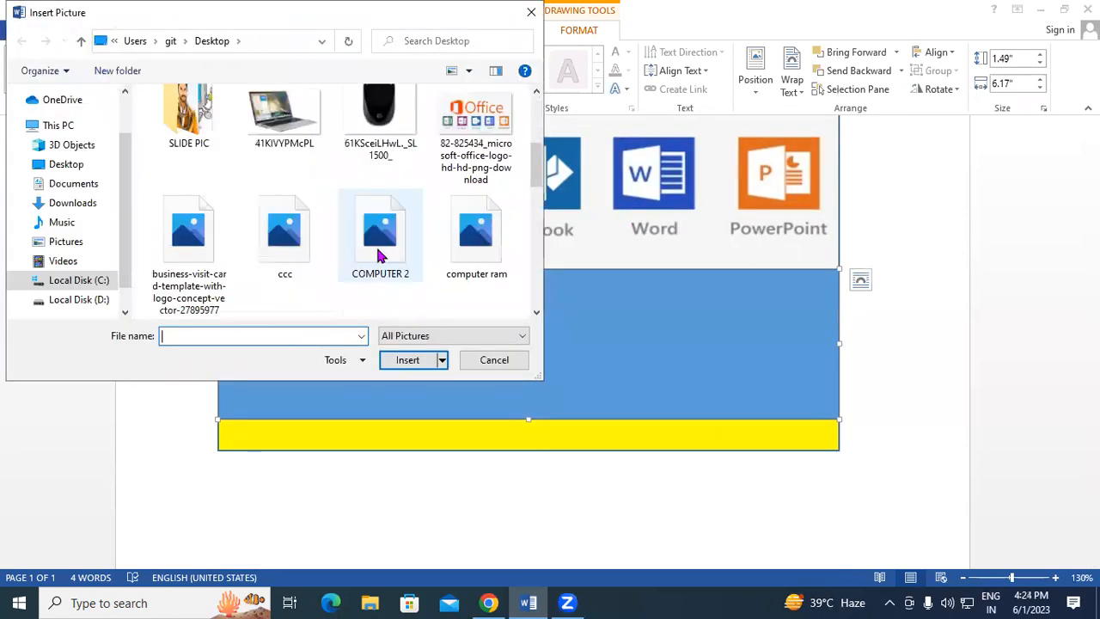
{"action": "scroll", "coordinate": [379, 255], "scroll_direction": "down", "scroll_amount": 3}
{"action": "scroll", "coordinate": [331, 230], "scroll_direction": "down", "scroll_amount": 3}
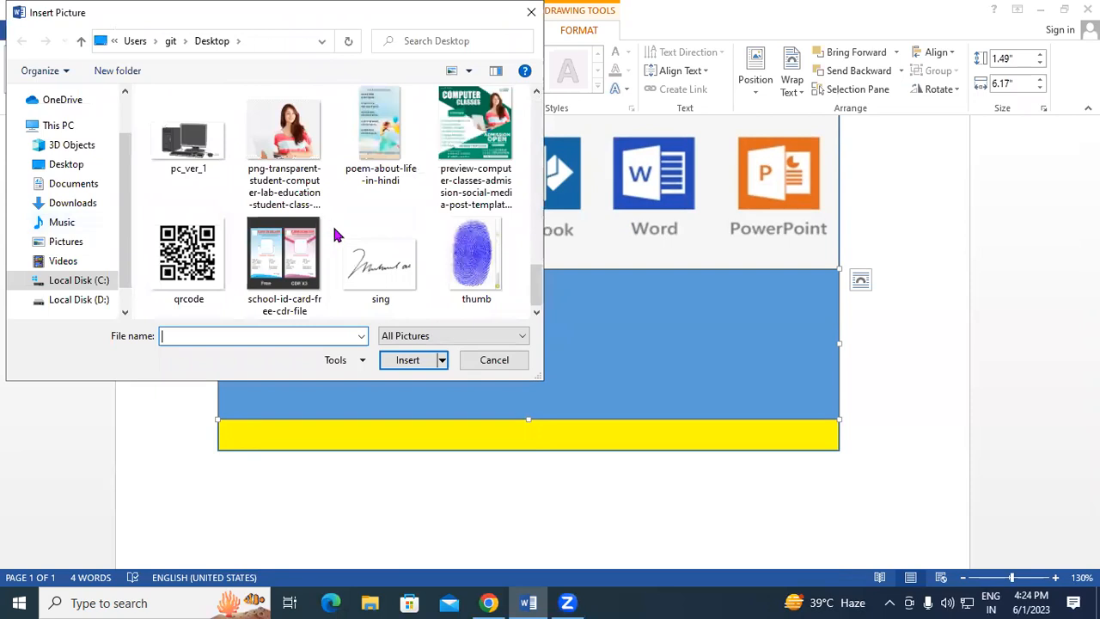
{"action": "scroll", "coordinate": [361, 240], "scroll_direction": "up", "scroll_amount": 1}
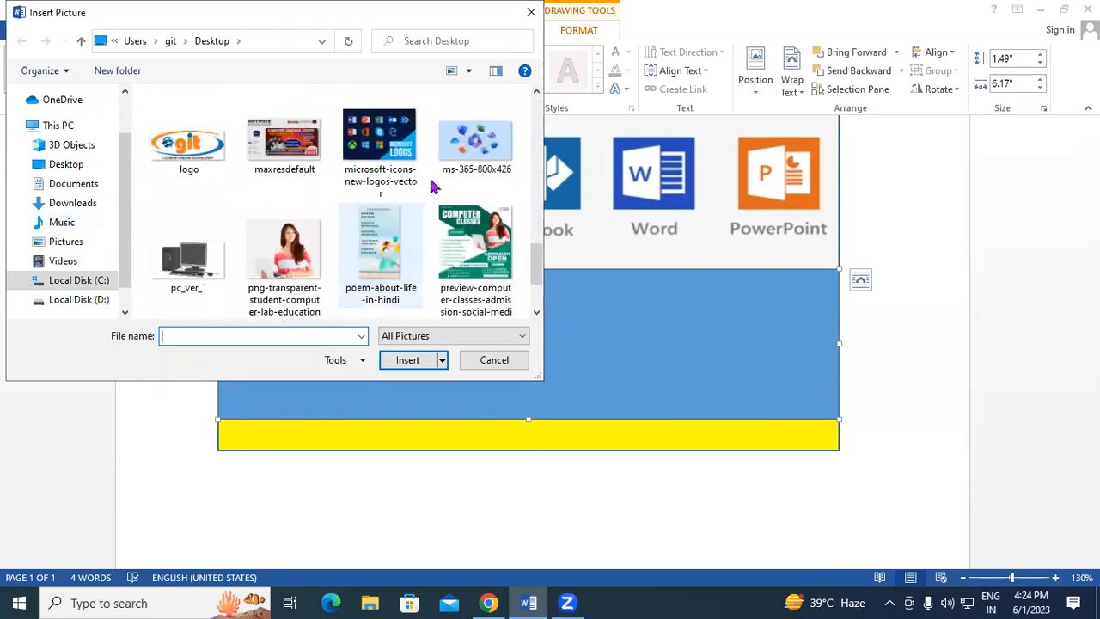
{"action": "left_click", "coordinate": [464, 155]}
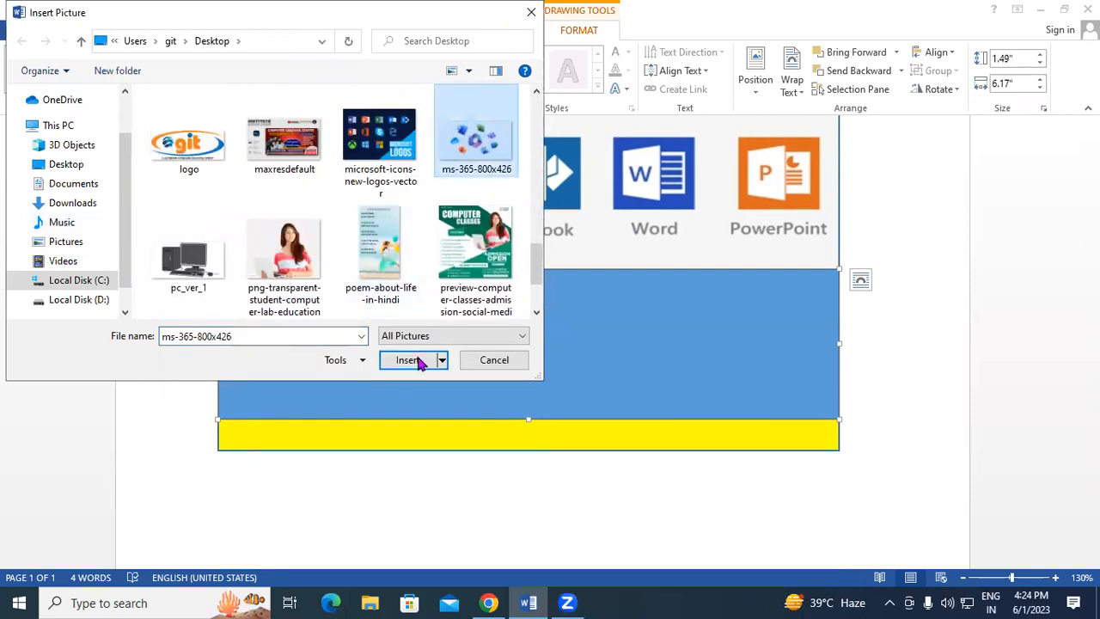
{"action": "left_click", "coordinate": [415, 360]}
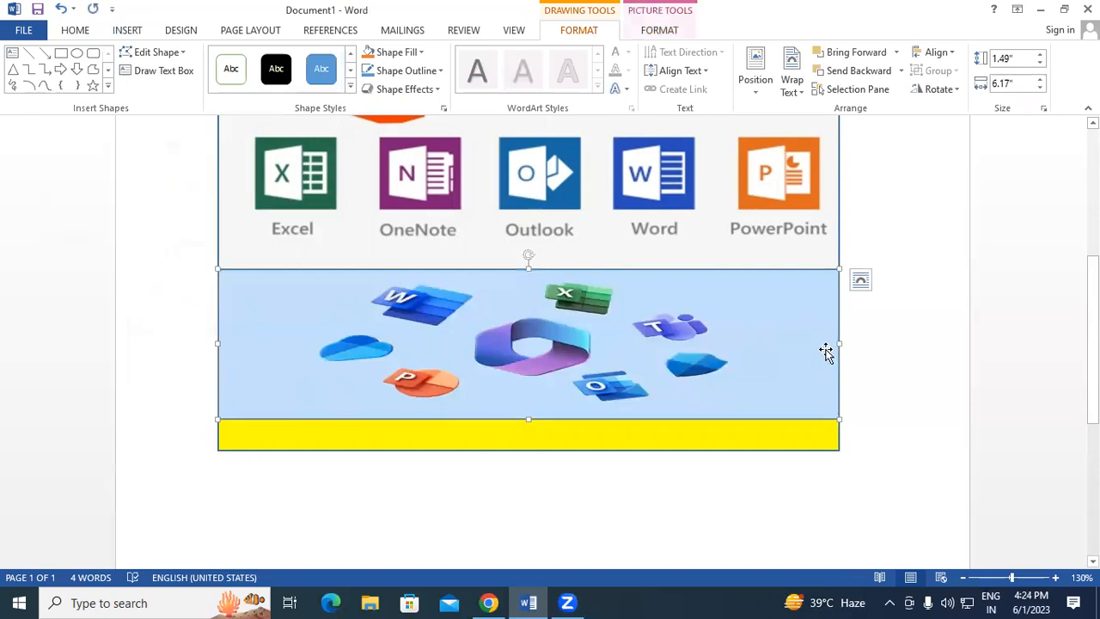
Select the thin yellow strip beneath the Office pictures.
{"action": "left_click", "coordinate": [886, 352]}
{"action": "scroll", "coordinate": [536, 383], "scroll_direction": "down", "scroll_amount": 4}
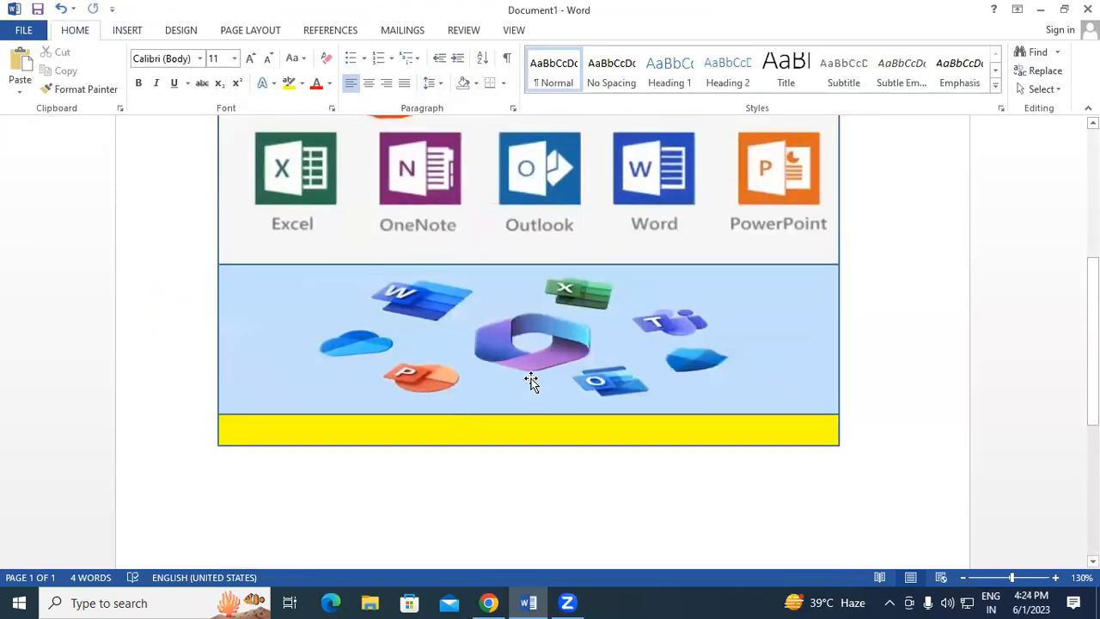
{"action": "left_click", "coordinate": [455, 433]}
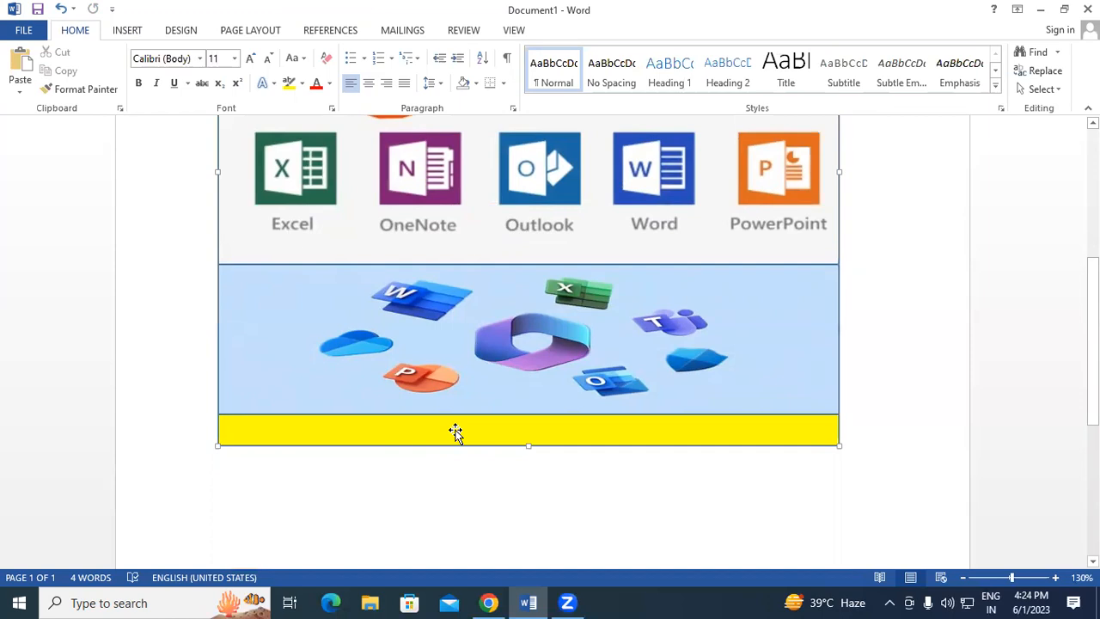
Draw a blue rectangle covering the yellow strip at the bottom.
{"action": "left_click", "coordinate": [119, 31]}
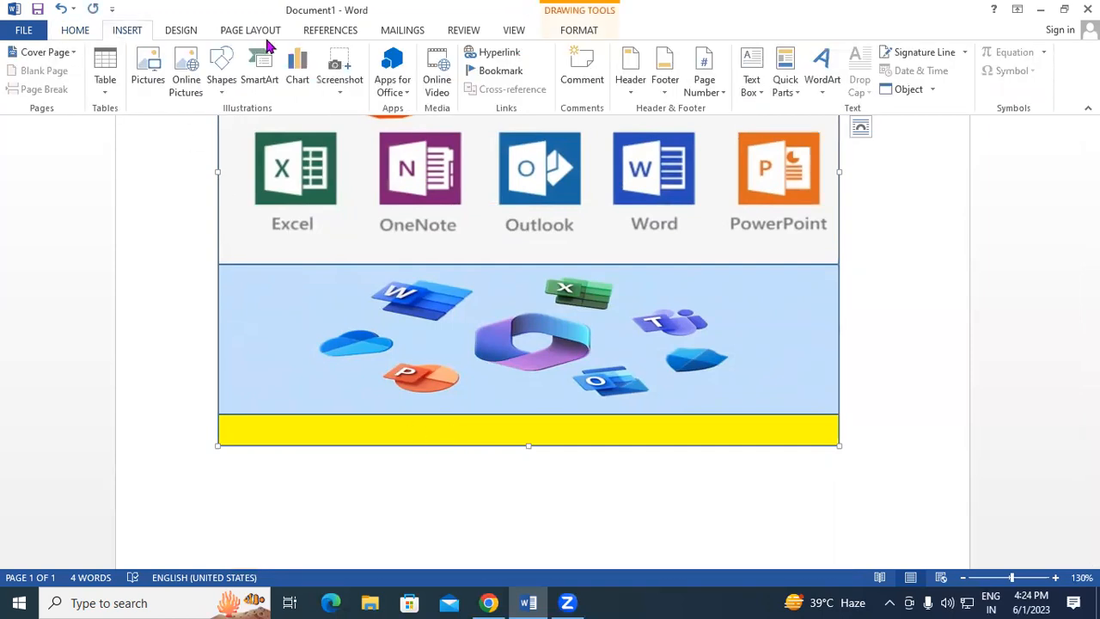
{"action": "left_click", "coordinate": [221, 79]}
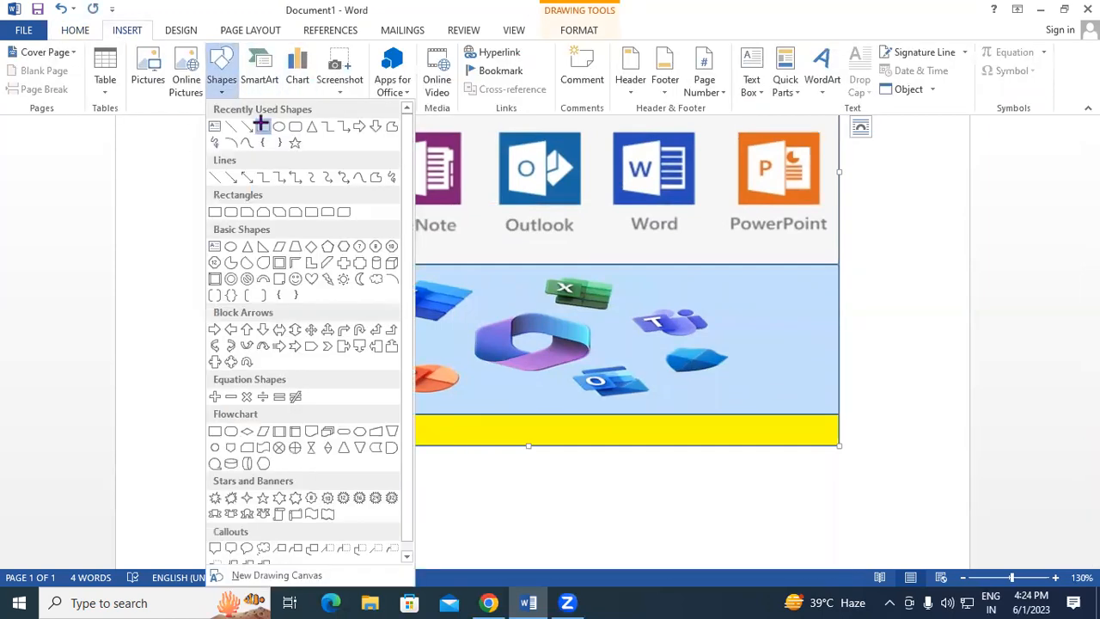
{"action": "left_click", "coordinate": [258, 121]}
{"action": "left_click_drag", "start_coordinate": [221, 414], "coordinate": [840, 445]}
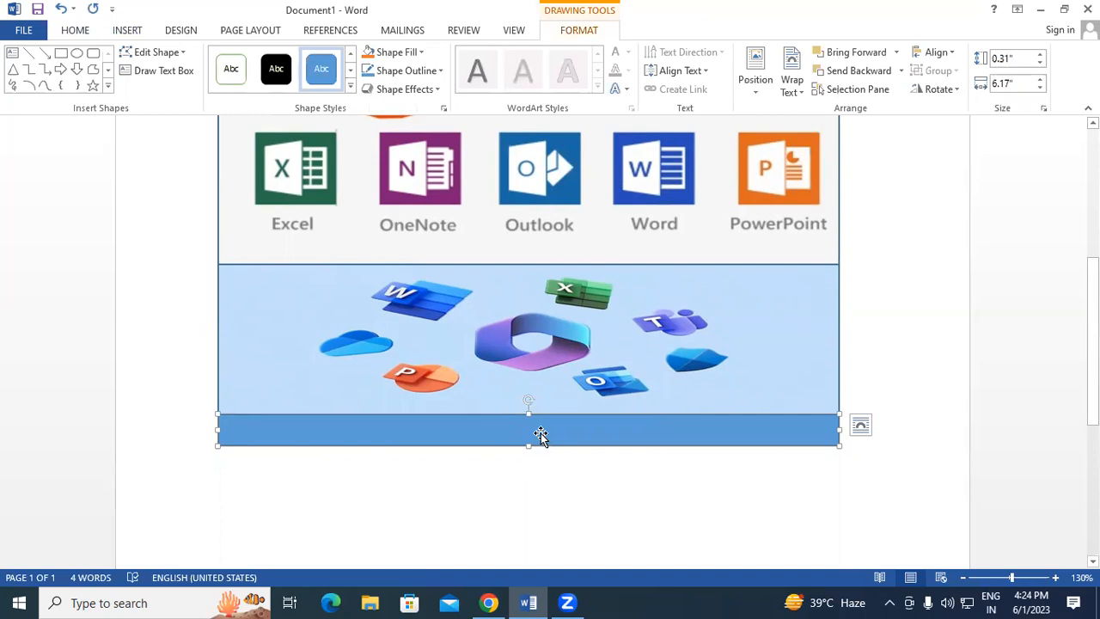
Type 'Railway Station Road Padrauna Kushinagar' inside the blue bar.
{"action": "left_click", "coordinate": [540, 436]}
{"action": "type", "text": "Ra"}
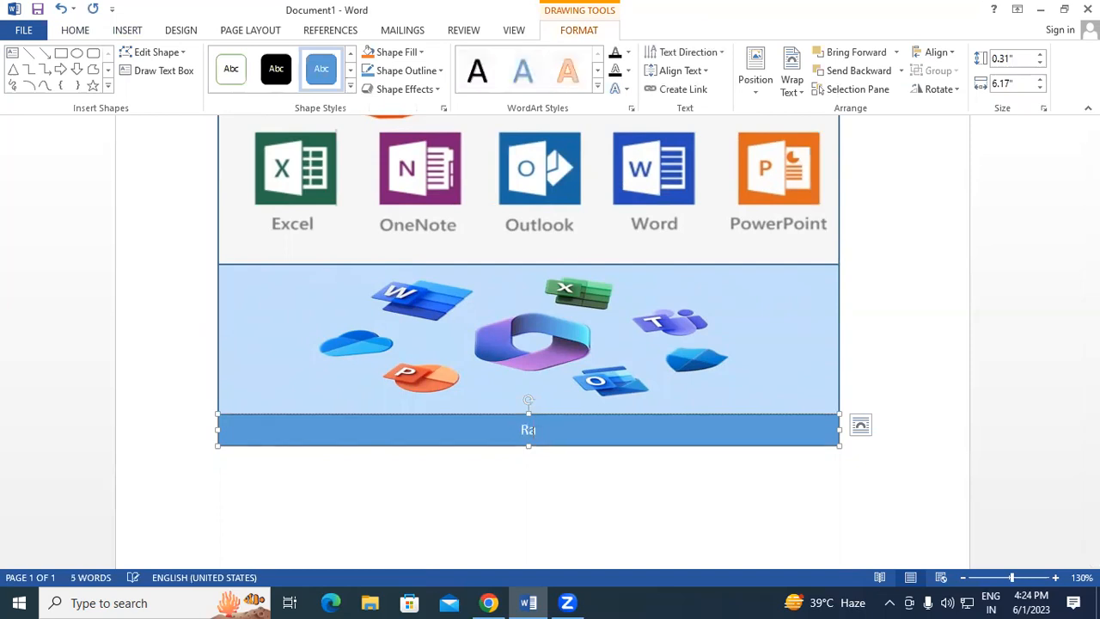
{"action": "type", "text": "ily"}
{"action": "key", "text": "BackSpace"}
{"action": "key", "text": "BackSpace"}
{"action": "key", "text": "BackSpace"}
{"action": "key", "text": "BackSpace"}
{"action": "key", "text": "BackSpace"}
{"action": "type", "text": "Railway Station"}
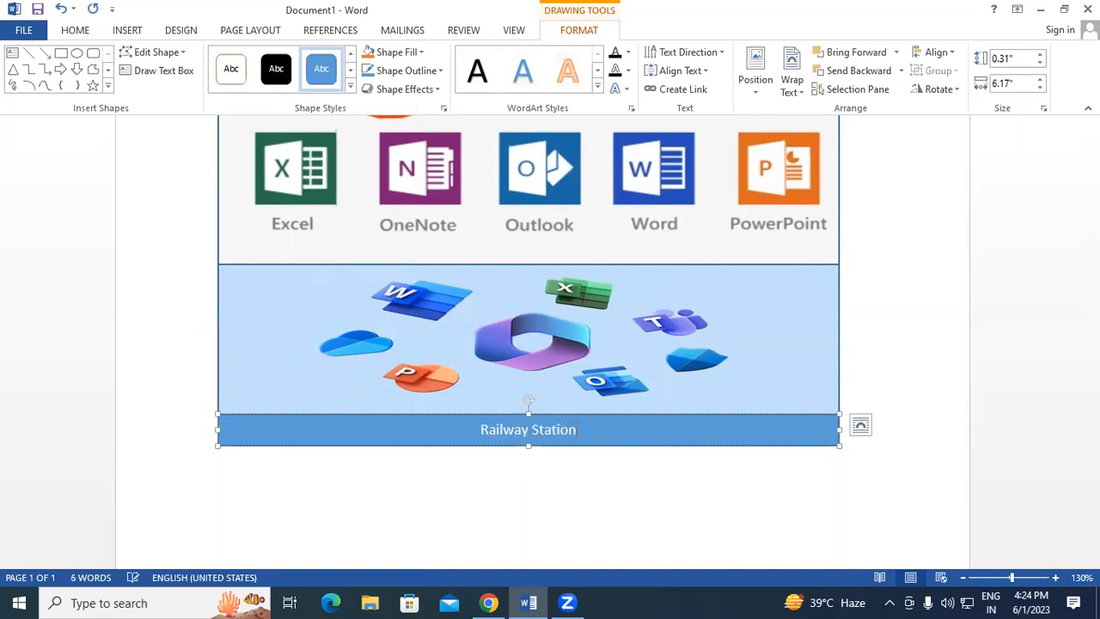
{"action": "type", "text": " Road Padrauna Kushingar"}
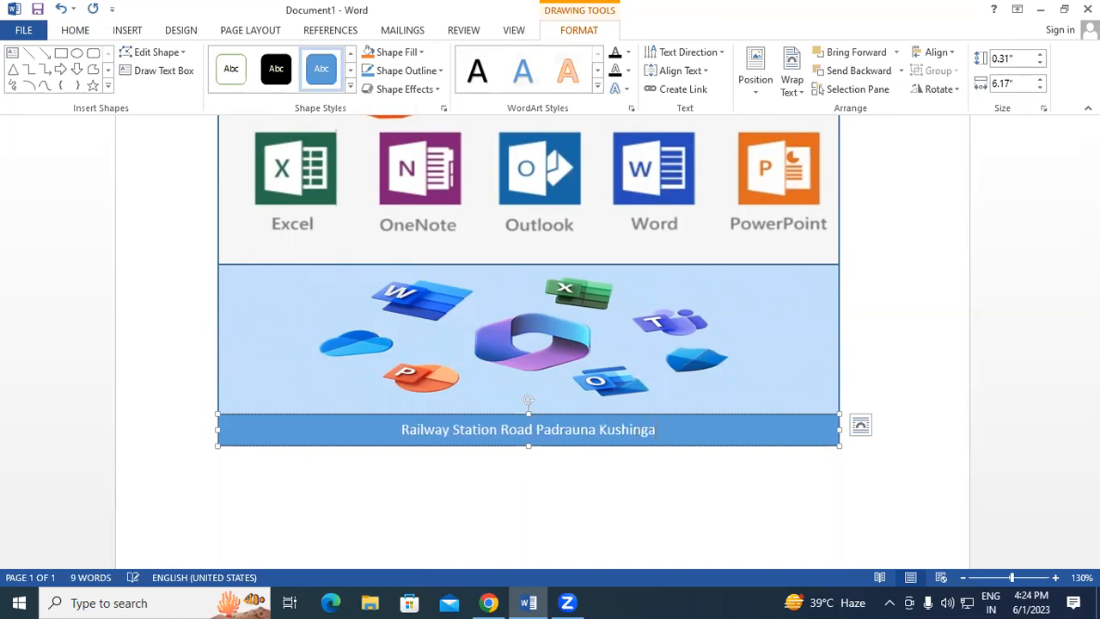
{"action": "key", "text": "BackSpace"}
{"action": "key", "text": "BackSpace"}
{"action": "key", "text": "BackSpace"}
{"action": "type", "text": "agar"}
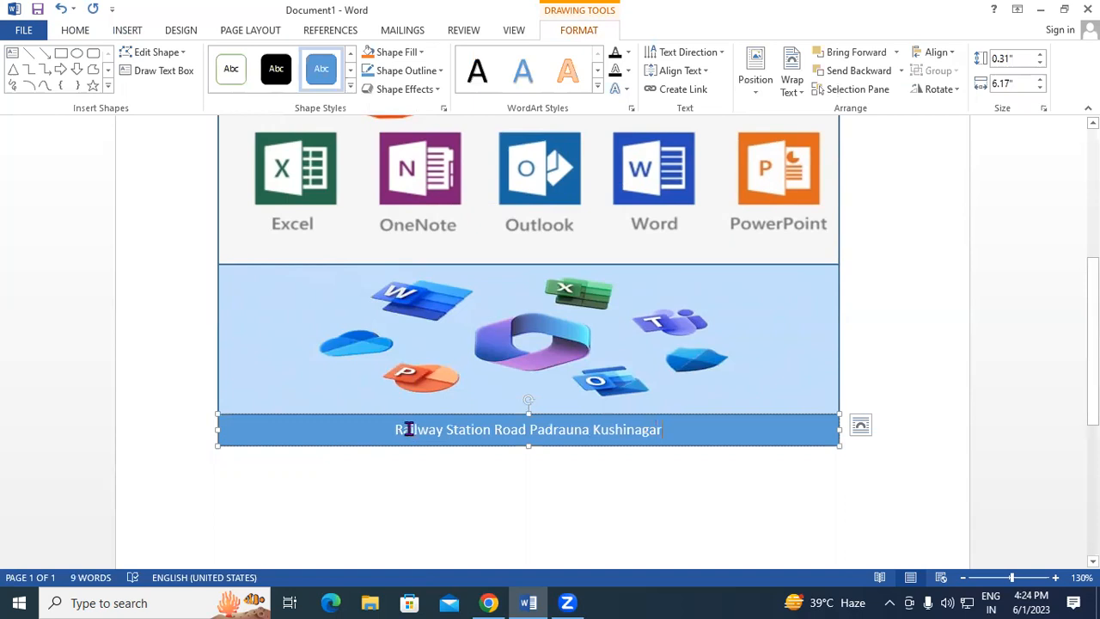
Make the address bold at 14 pt and make the bar slightly taller.
{"action": "left_click_drag", "start_coordinate": [397, 428], "coordinate": [664, 432]}
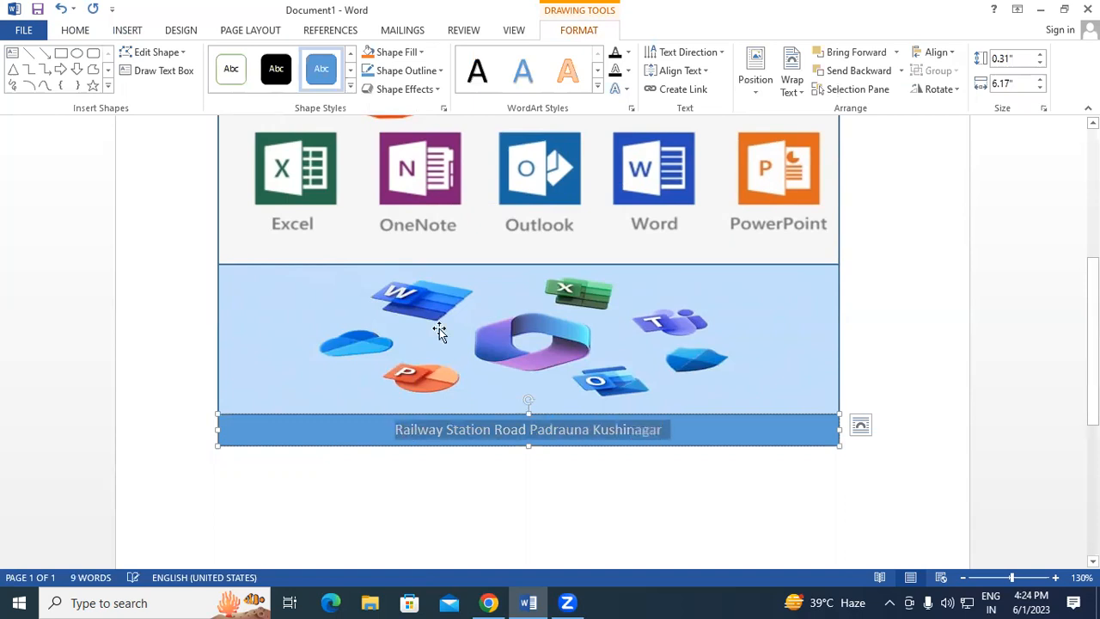
{"action": "left_click", "coordinate": [79, 31]}
{"action": "left_click", "coordinate": [138, 83]}
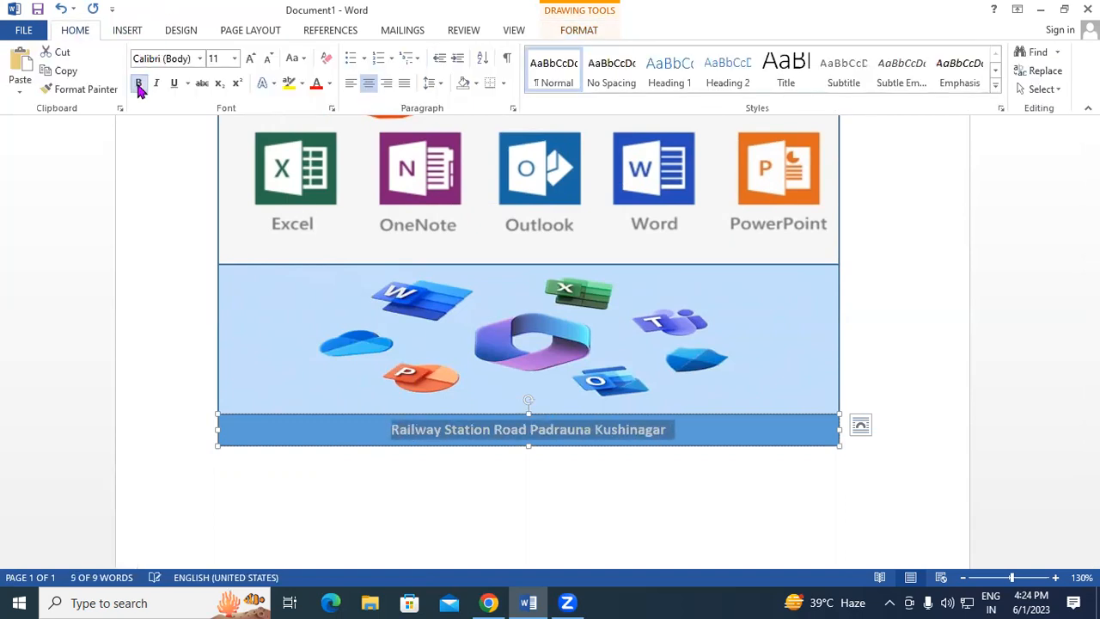
{"action": "left_click", "coordinate": [249, 59]}
{"action": "left_click", "coordinate": [249, 60]}
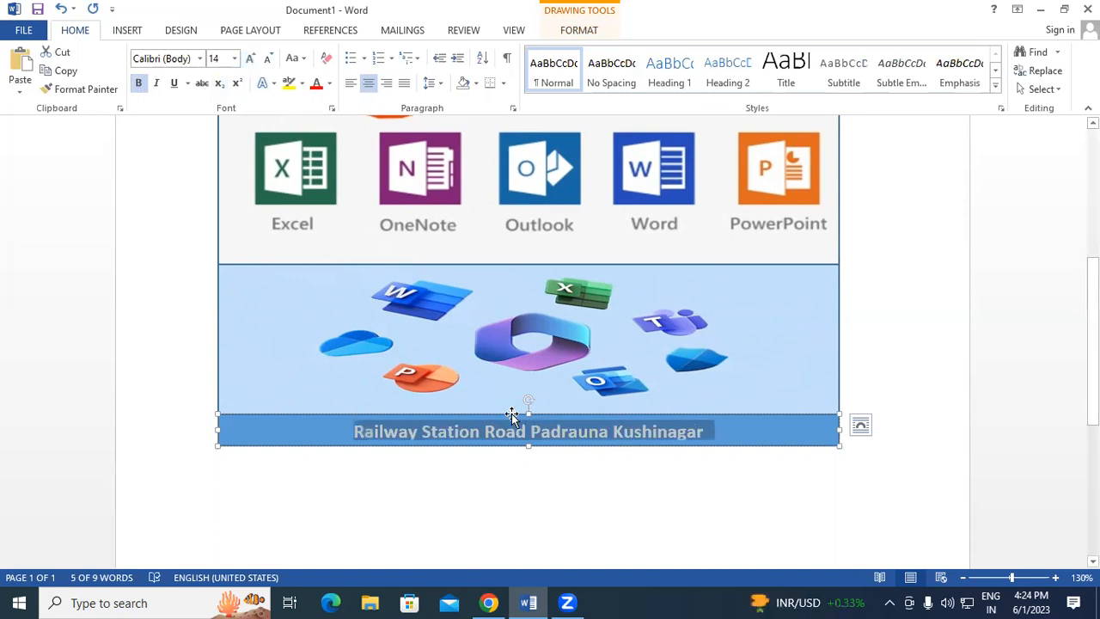
{"action": "left_click_drag", "start_coordinate": [528, 443], "coordinate": [527, 454]}
Deselect the bar, review the finished footer, and bring up the File menu.
{"action": "left_click", "coordinate": [602, 491]}
{"action": "scroll", "coordinate": [619, 215], "scroll_direction": "up", "scroll_amount": 4}
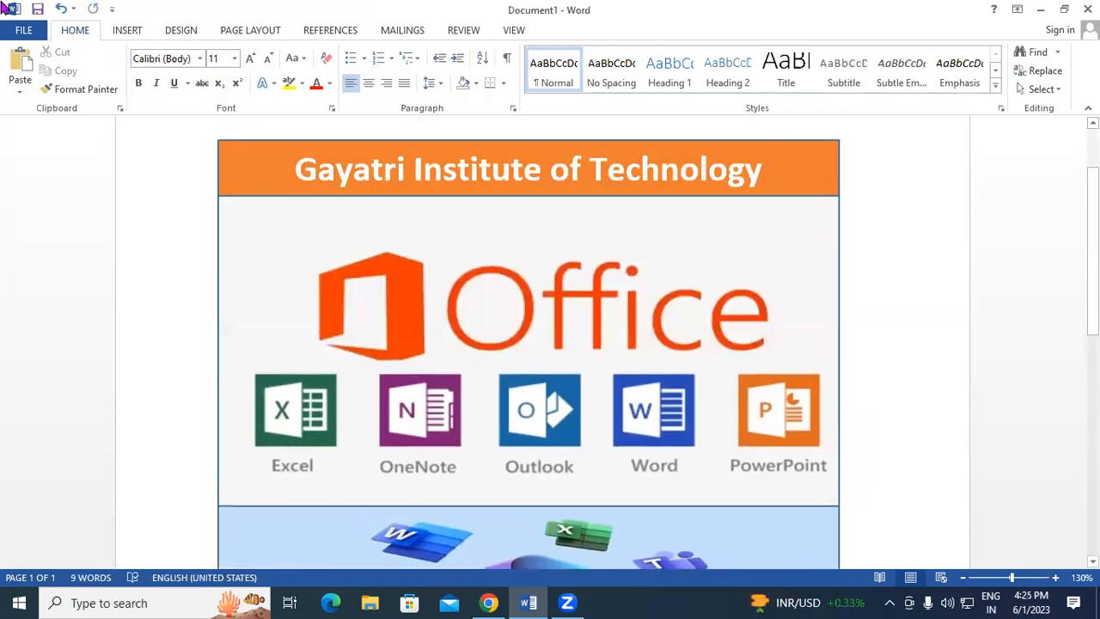
{"action": "scroll", "coordinate": [596, 290], "scroll_direction": "down", "scroll_amount": 3}
{"action": "scroll", "coordinate": [283, 479], "scroll_direction": "down", "scroll_amount": 2}
{"action": "scroll", "coordinate": [275, 472], "scroll_direction": "up", "scroll_amount": 5}
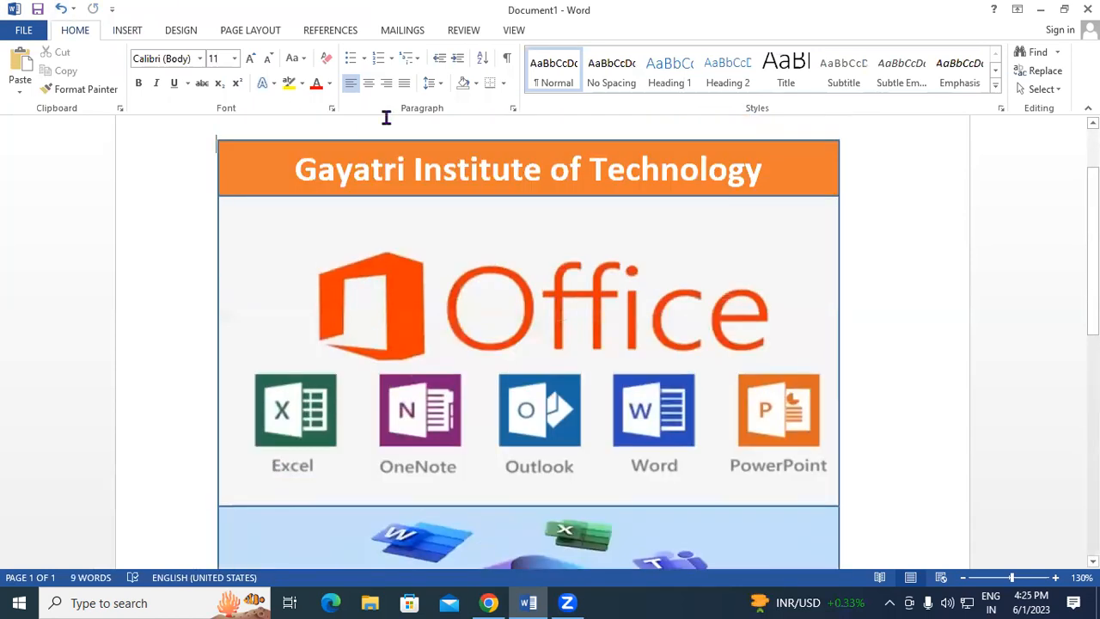
{"action": "left_click", "coordinate": [23, 30]}
{"action": "left_click", "coordinate": [60, 225]}
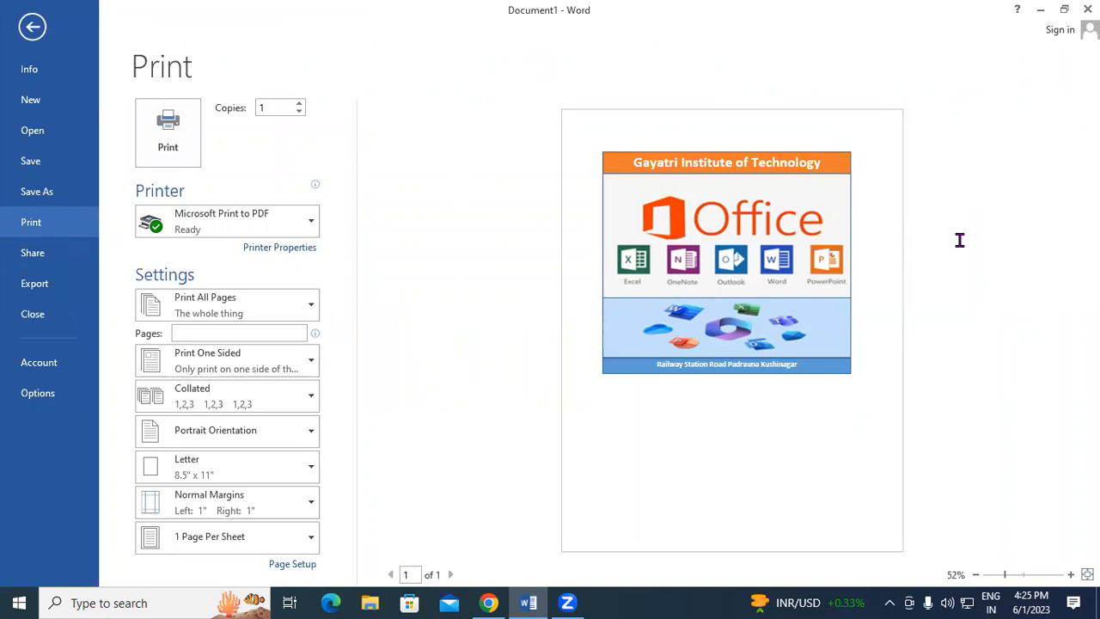
{"action": "scroll", "coordinate": [812, 249], "scroll_direction": "up", "scroll_amount": 3, "text": "ctrl"}
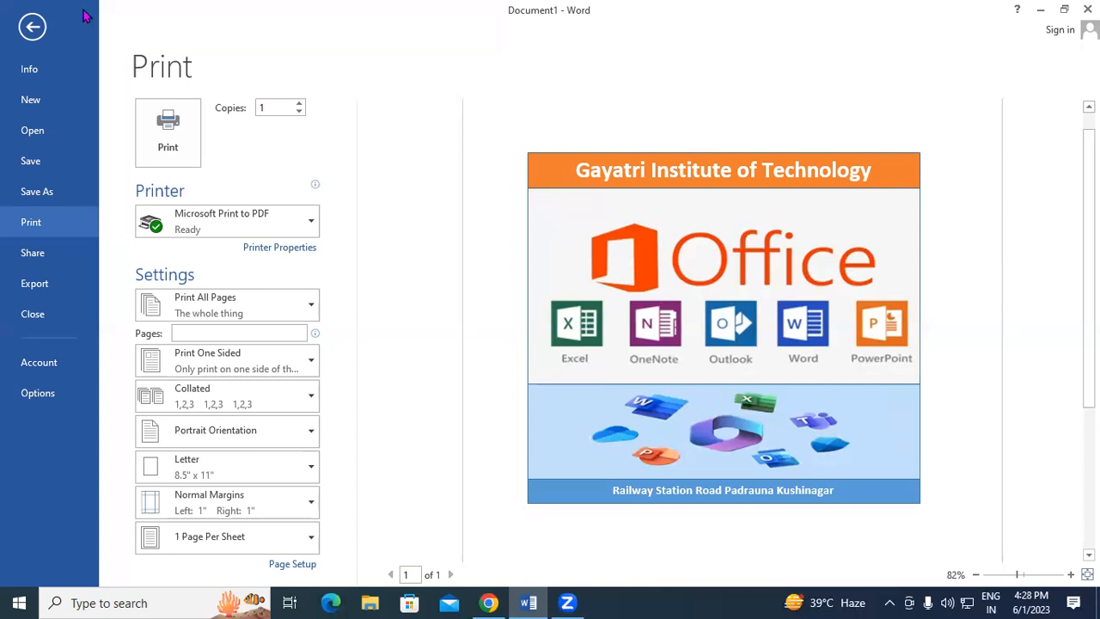
{"action": "left_click", "coordinate": [32, 27]}
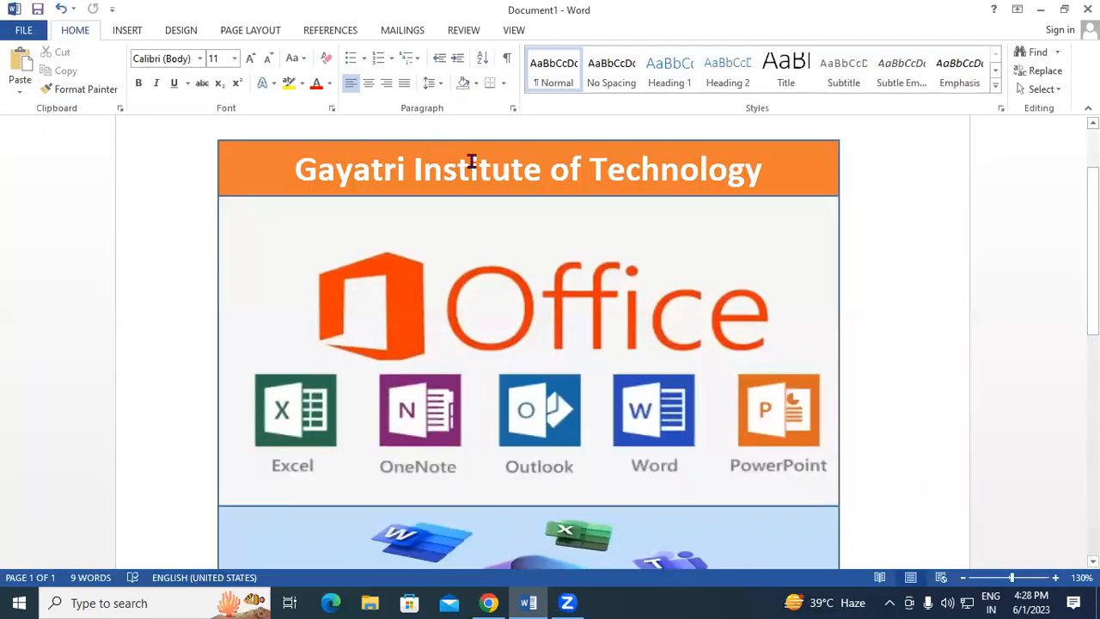
Start a new blank document with Ctrl+N.
{"action": "key", "text": "ctrl+n"}
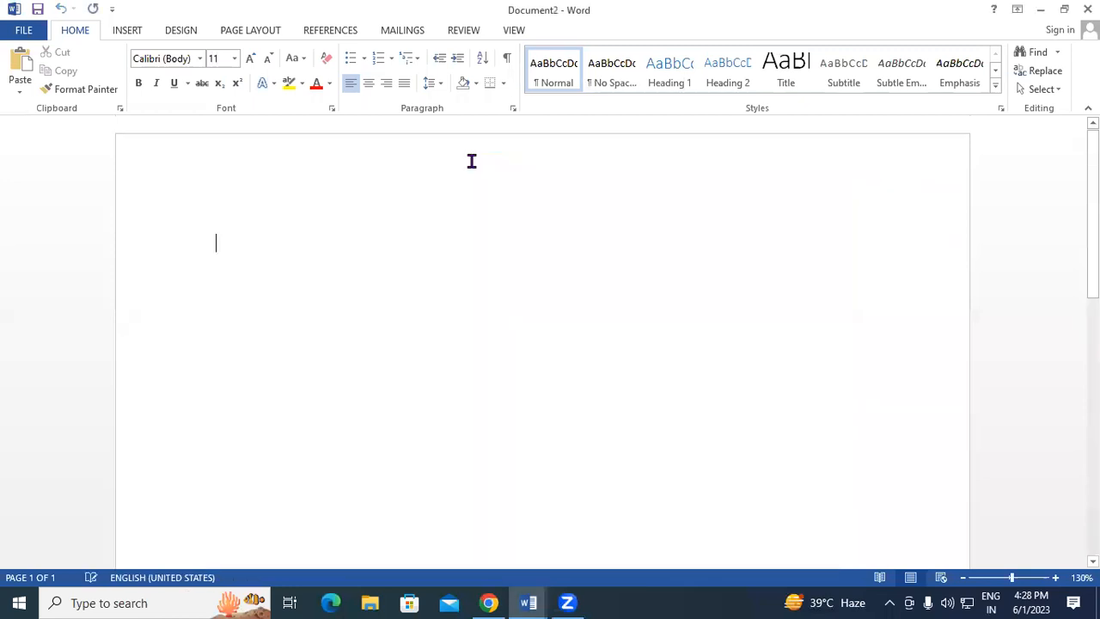
{"action": "left_click", "coordinate": [125, 32]}
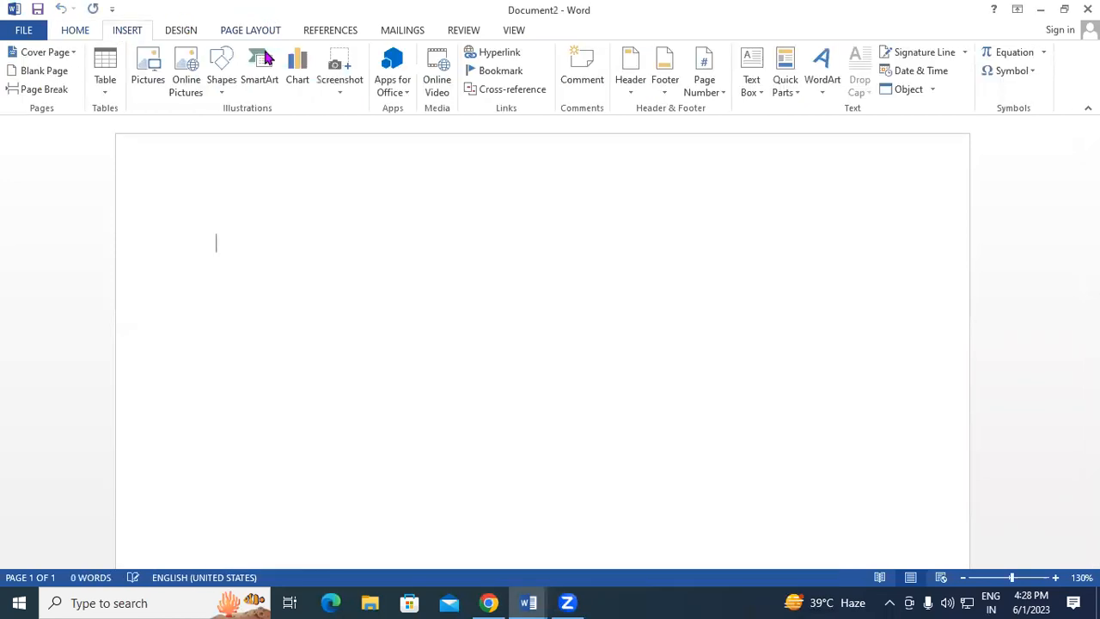
{"action": "left_click", "coordinate": [226, 95]}
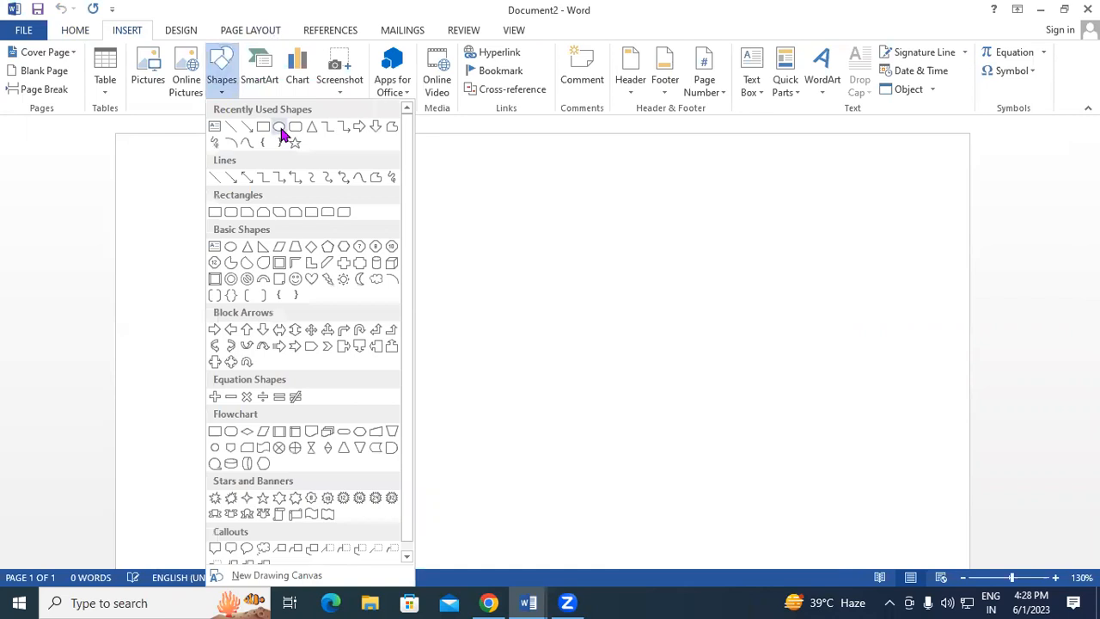
{"action": "left_click", "coordinate": [280, 129]}
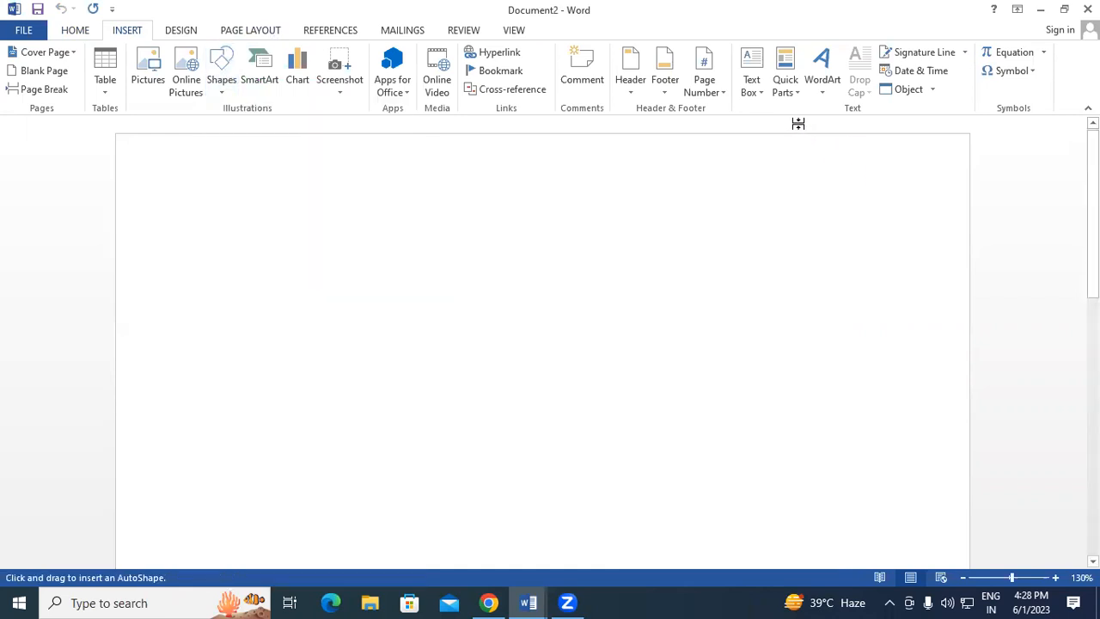
{"action": "key", "text": "Escape"}
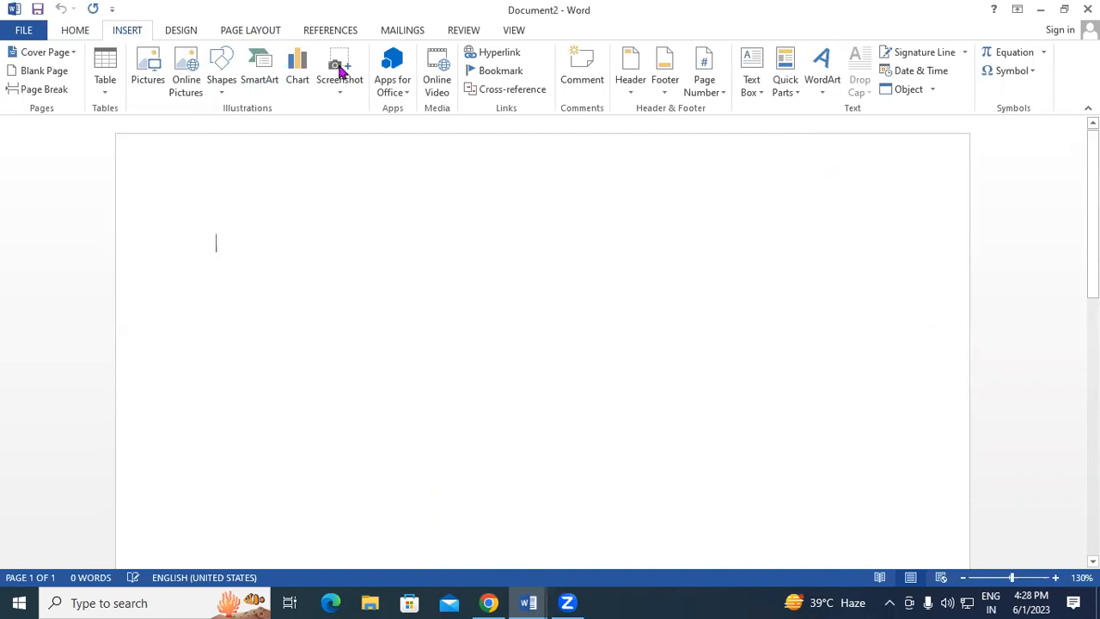
Draw a 2.04" by 2.06" circle at the page's top-right corner.
{"action": "left_click", "coordinate": [225, 86]}
{"action": "left_click", "coordinate": [282, 131]}
{"action": "mouse_move", "coordinate": [748, 141]}
{"action": "left_mouse_down"}
{"action": "mouse_move", "coordinate": [916, 253]}
{"action": "mouse_move", "coordinate": [961, 336]}
{"action": "left_mouse_up"}
{"action": "mouse_move", "coordinate": [857, 238]}
{"action": "left_mouse_down"}
{"action": "mouse_move", "coordinate": [873, 204]}
{"action": "mouse_move", "coordinate": [903, 188]}
{"action": "left_mouse_up"}
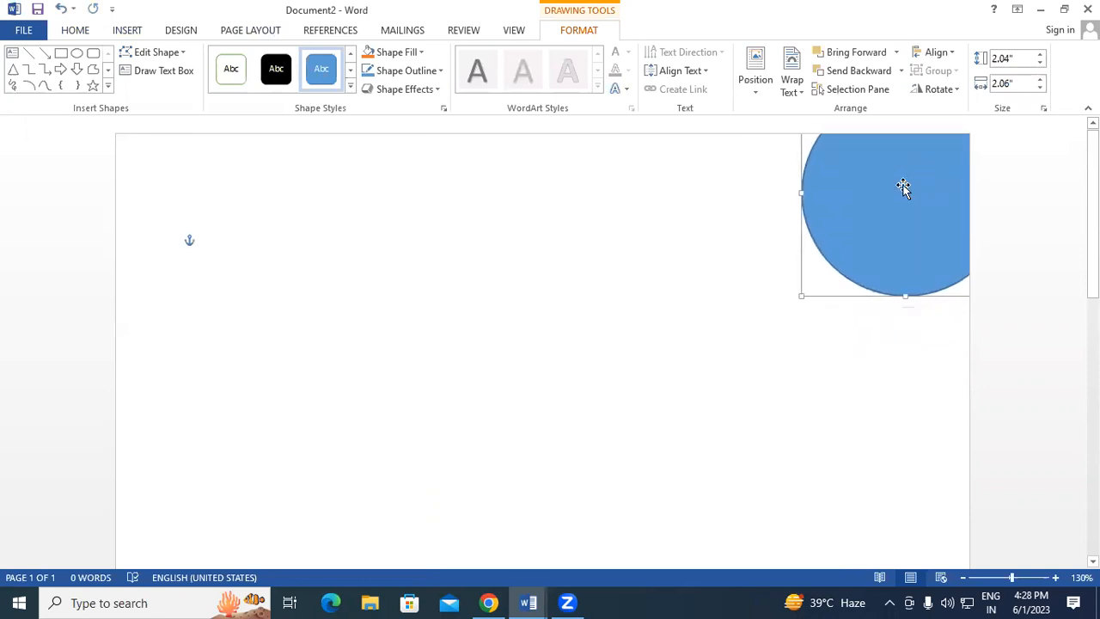
{"action": "left_click_drag", "start_coordinate": [903, 188], "coordinate": [919, 198]}
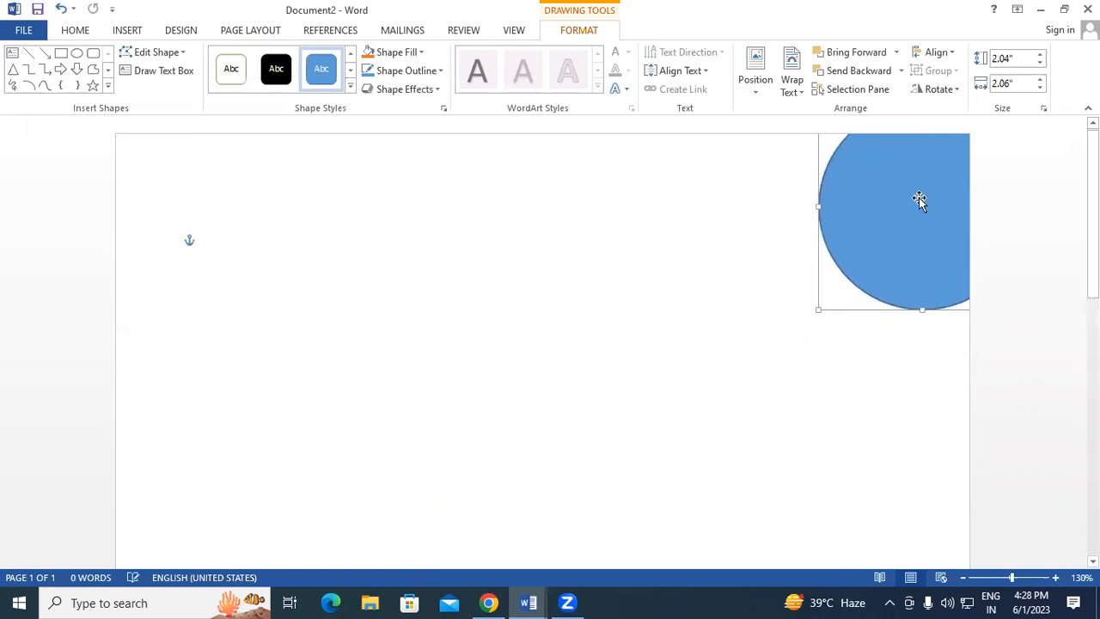
Fill the circle with purple.
{"action": "left_click", "coordinate": [384, 53]}
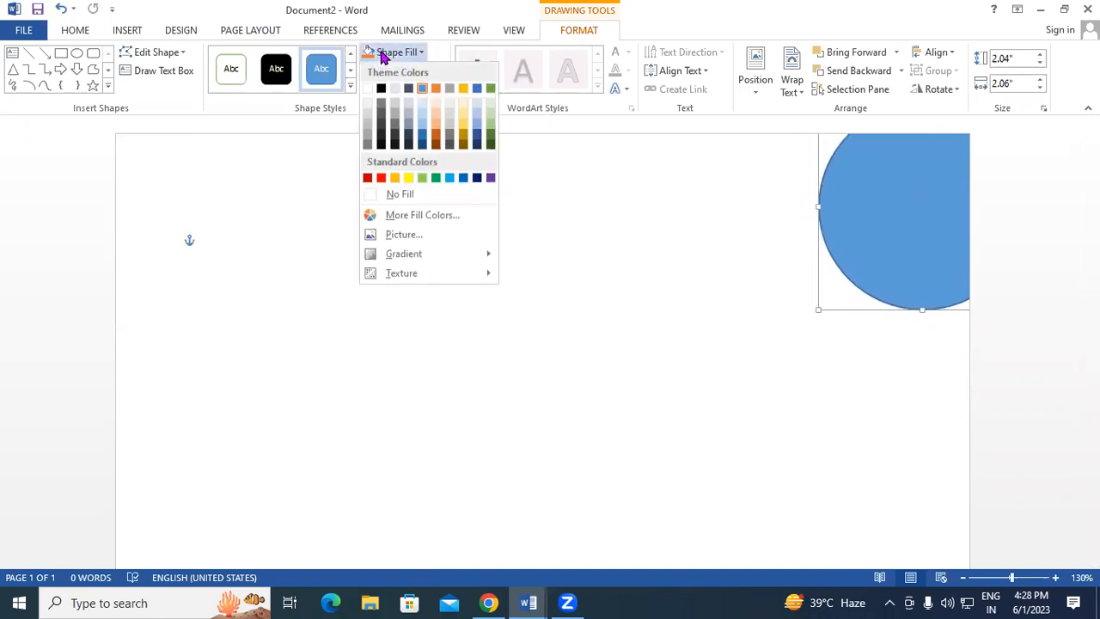
{"action": "left_click", "coordinate": [491, 178]}
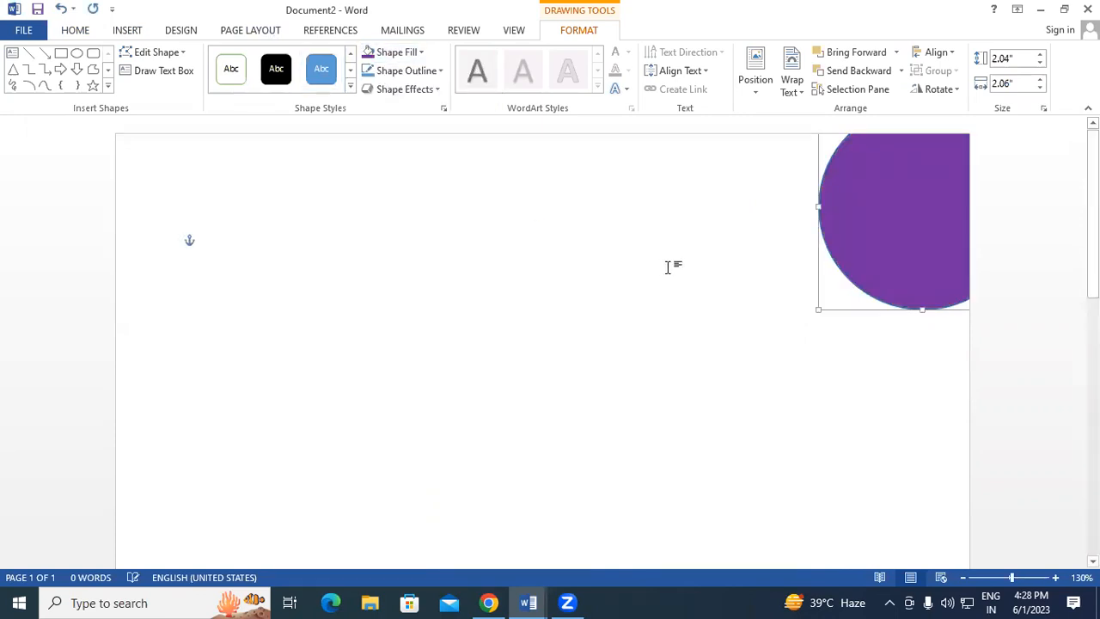
{"action": "left_click", "coordinate": [668, 265]}
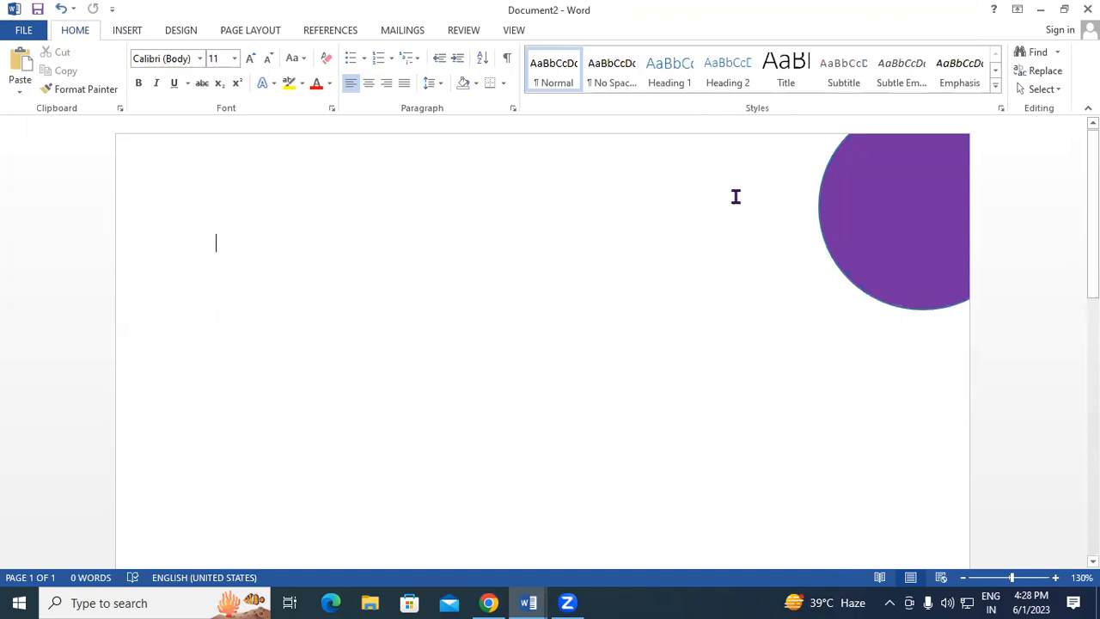
Type 'NIELIT CCC' in the circle, left-aligned and bold.
{"action": "left_click", "coordinate": [884, 165]}
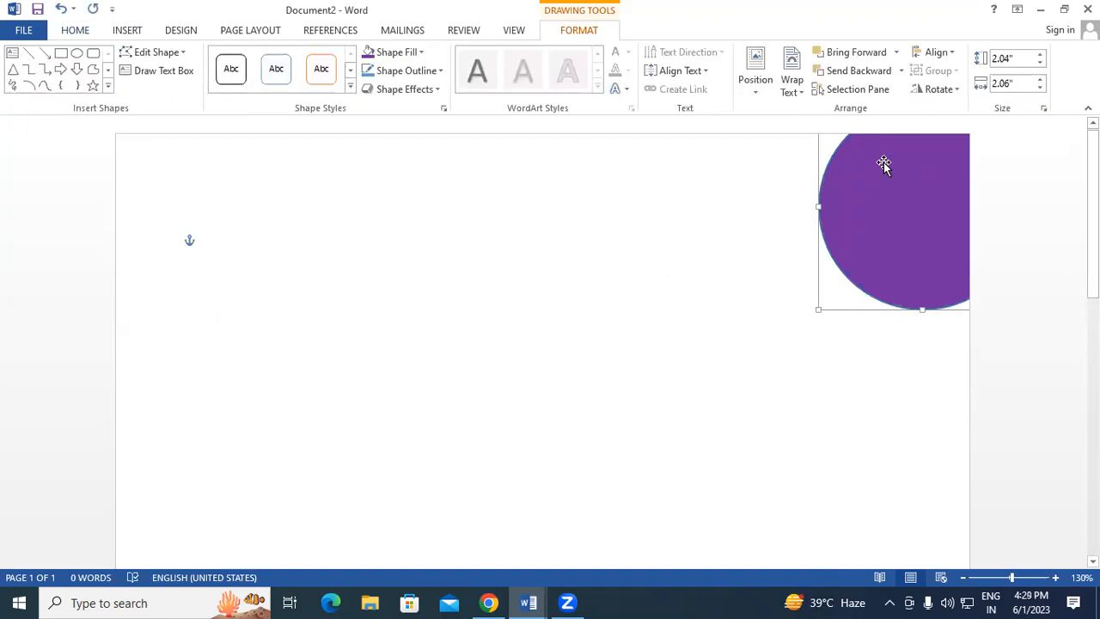
{"action": "type", "text": "N"}
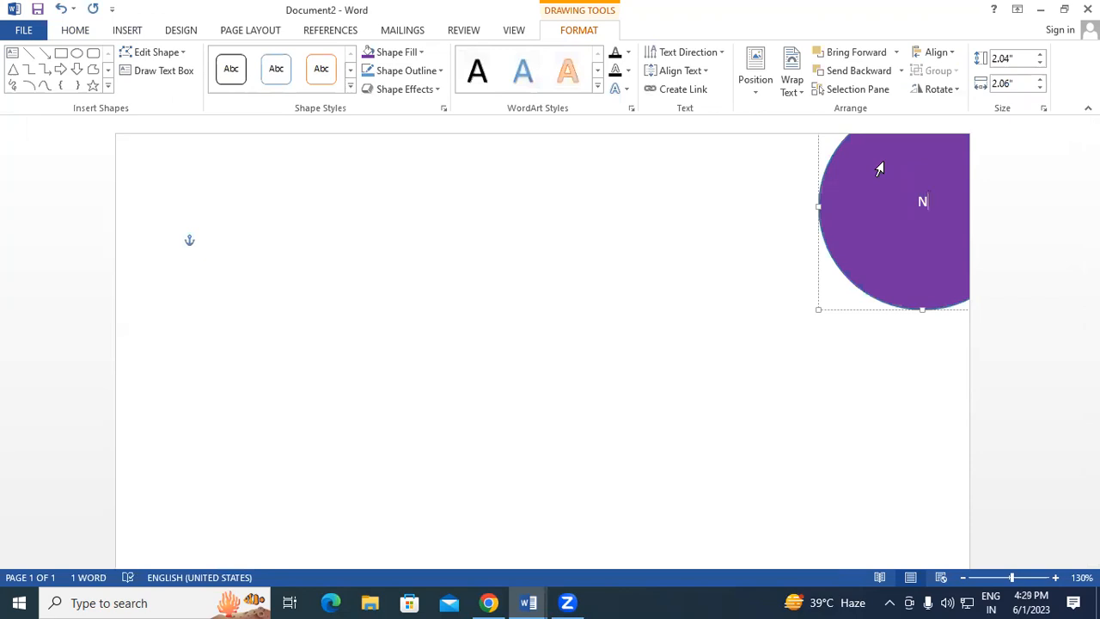
{"action": "type", "text": "IELIT CCC"}
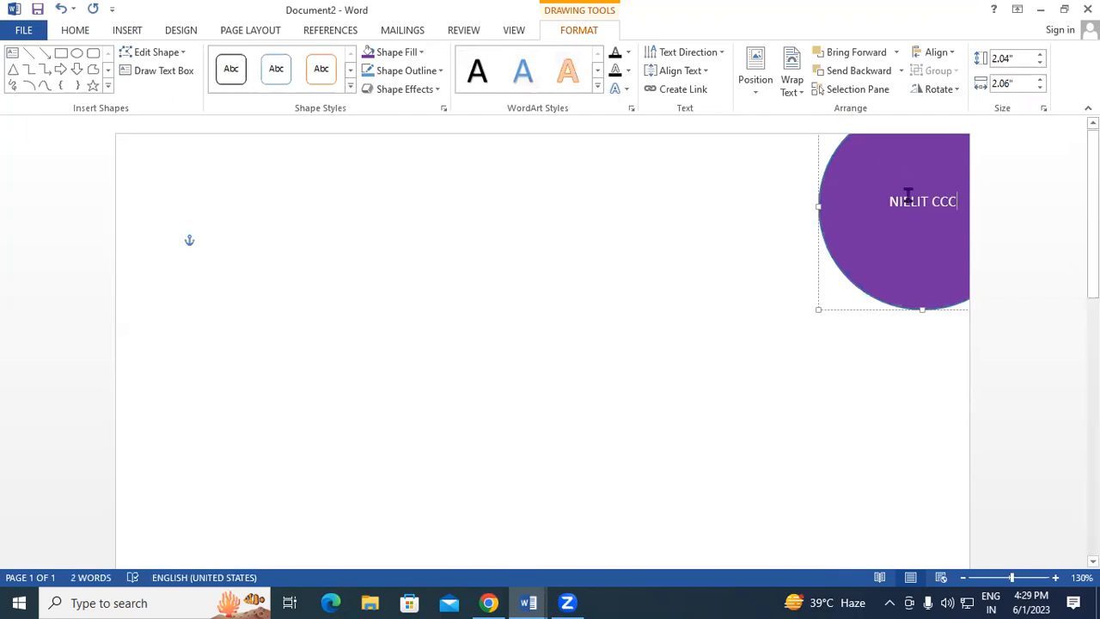
{"action": "left_click_drag", "start_coordinate": [891, 206], "coordinate": [953, 204]}
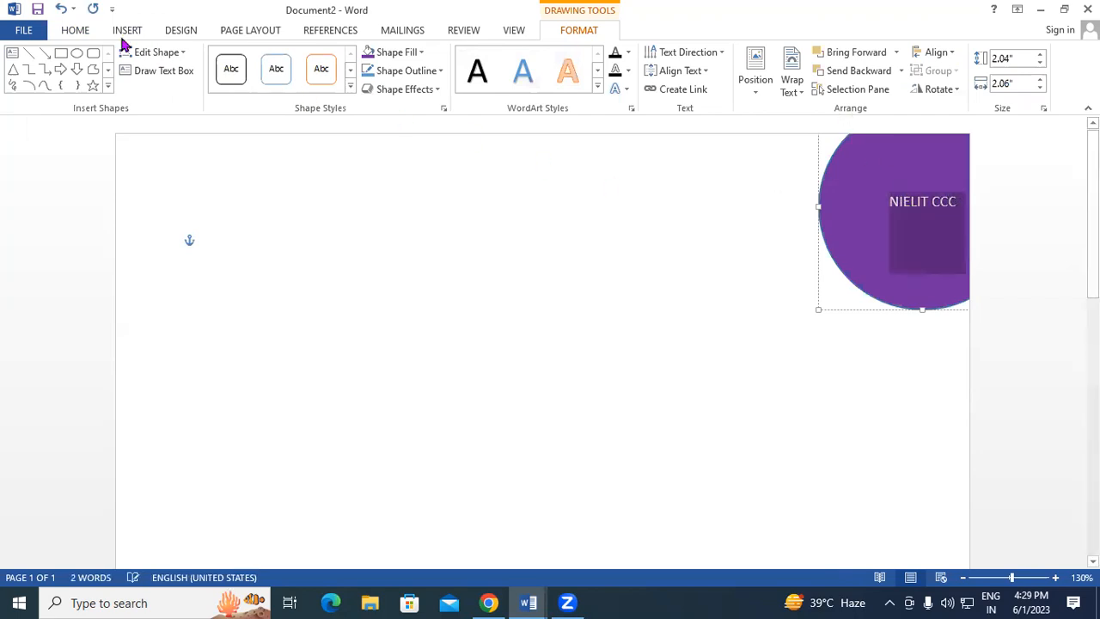
{"action": "left_click", "coordinate": [86, 38]}
{"action": "left_click", "coordinate": [352, 83]}
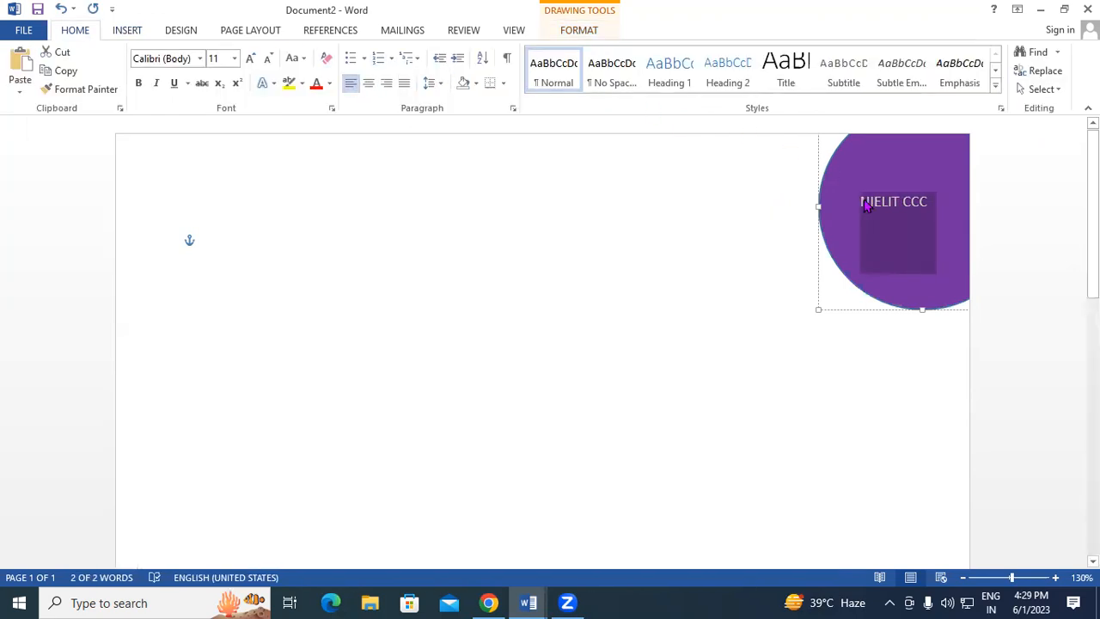
{"action": "left_click", "coordinate": [138, 83]}
Start a new line with '1' followed by superscript 'st'.
{"action": "left_click", "coordinate": [935, 208]}
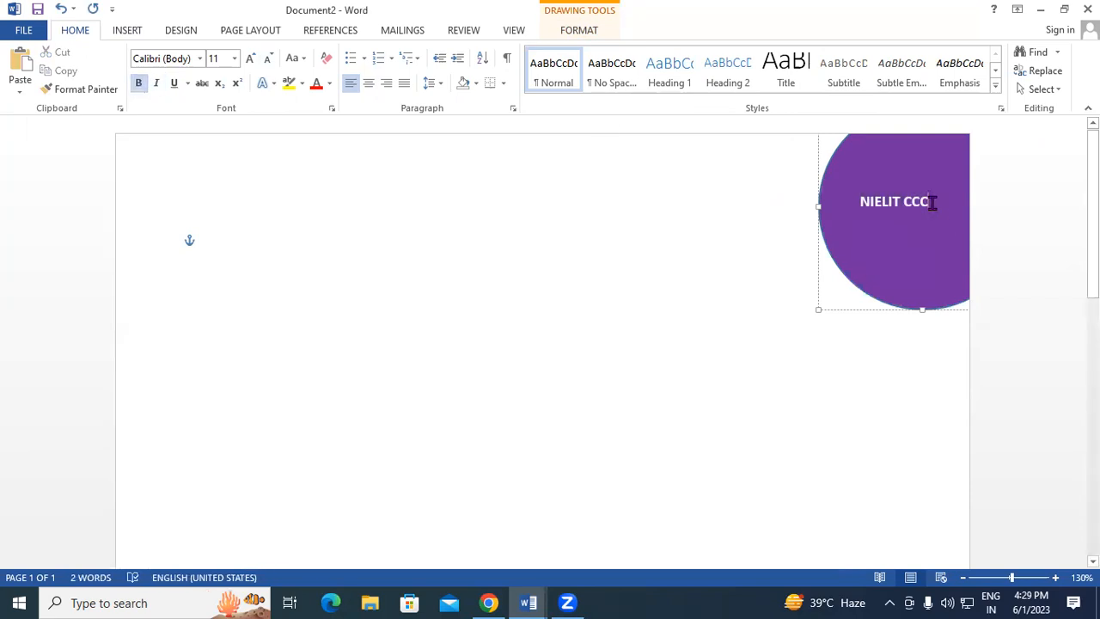
{"action": "key", "text": "Return"}
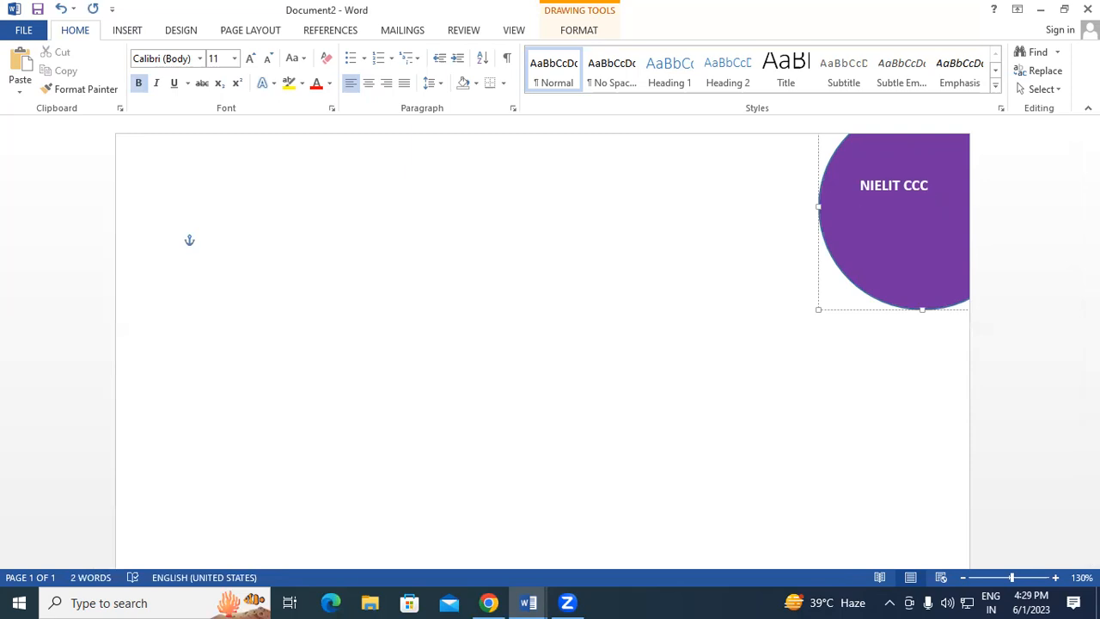
{"action": "type", "text": "1"}
{"action": "left_click", "coordinate": [237, 84]}
{"action": "type", "text": "ST"}
{"action": "left_click", "coordinate": [239, 84]}
Complete the date as '1st June 2019' and leave the circle.
{"action": "type", "text": "jU"}
{"action": "key", "text": "BackSpace"}
{"action": "key", "text": "BackSpace"}
{"action": "type", "text": "j"}
{"action": "key", "text": "BackSpace"}
{"action": "type", "text": "June"}
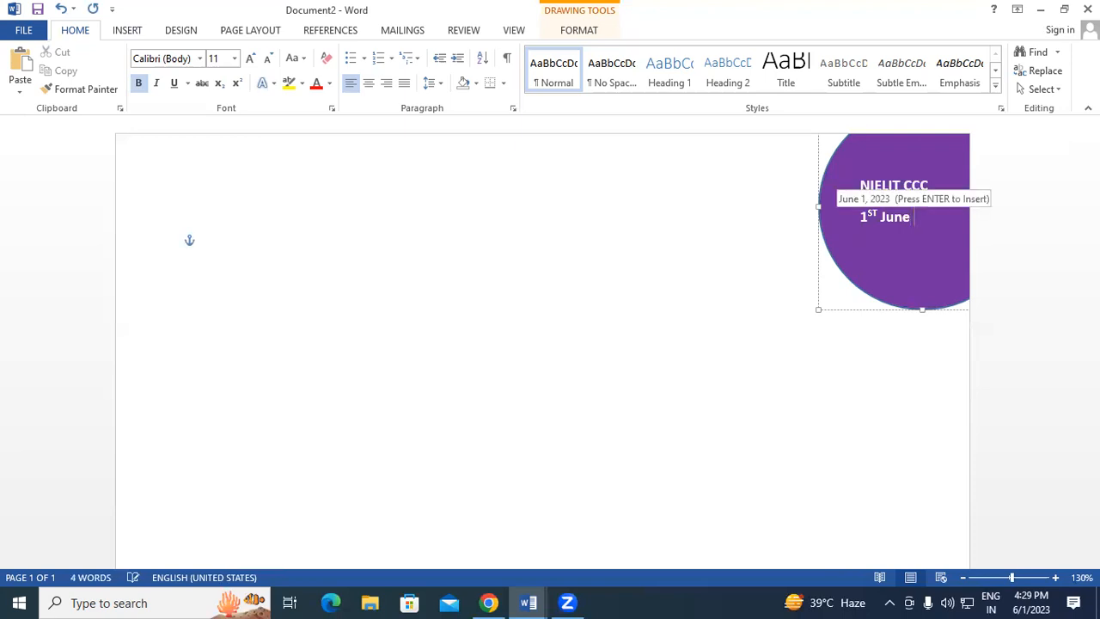
{"action": "type", "text": " 2019"}
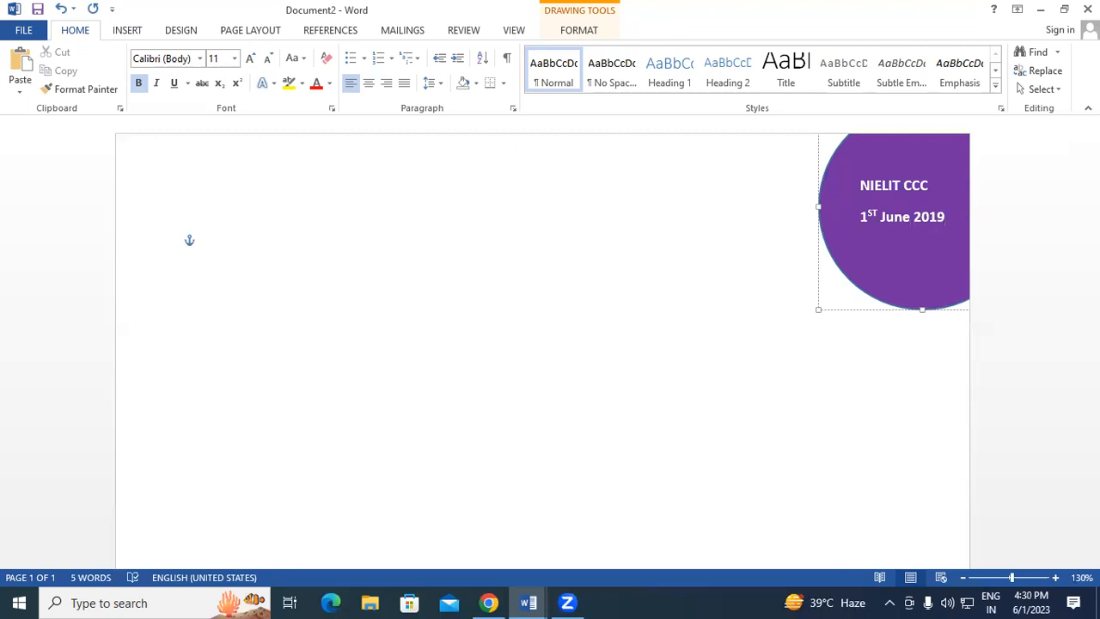
{"action": "key", "text": "Return"}
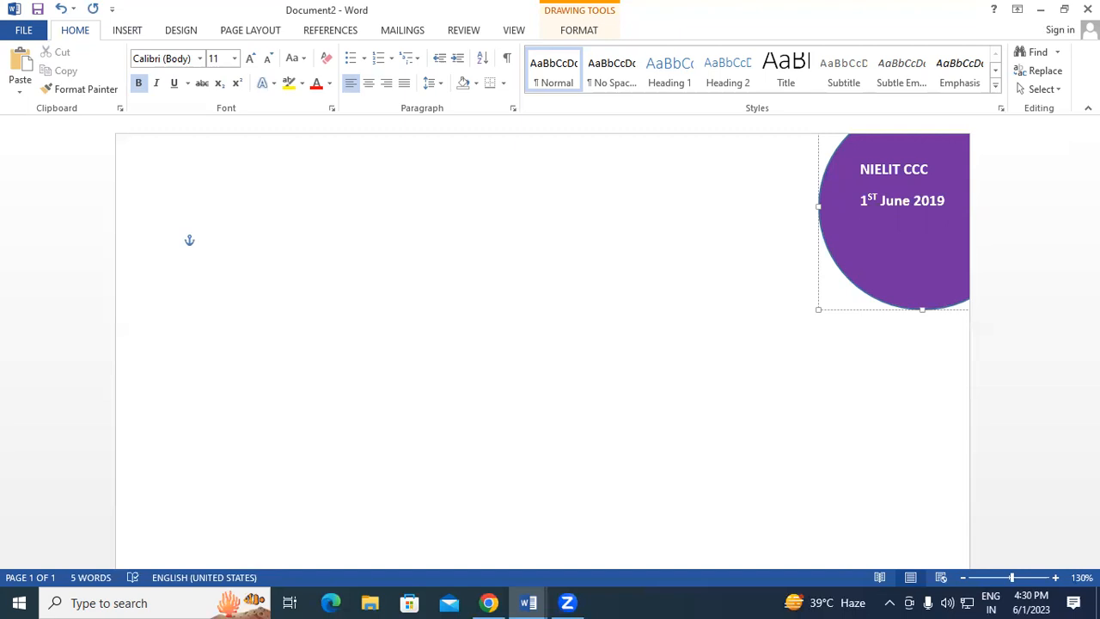
{"action": "left_click", "coordinate": [908, 402]}
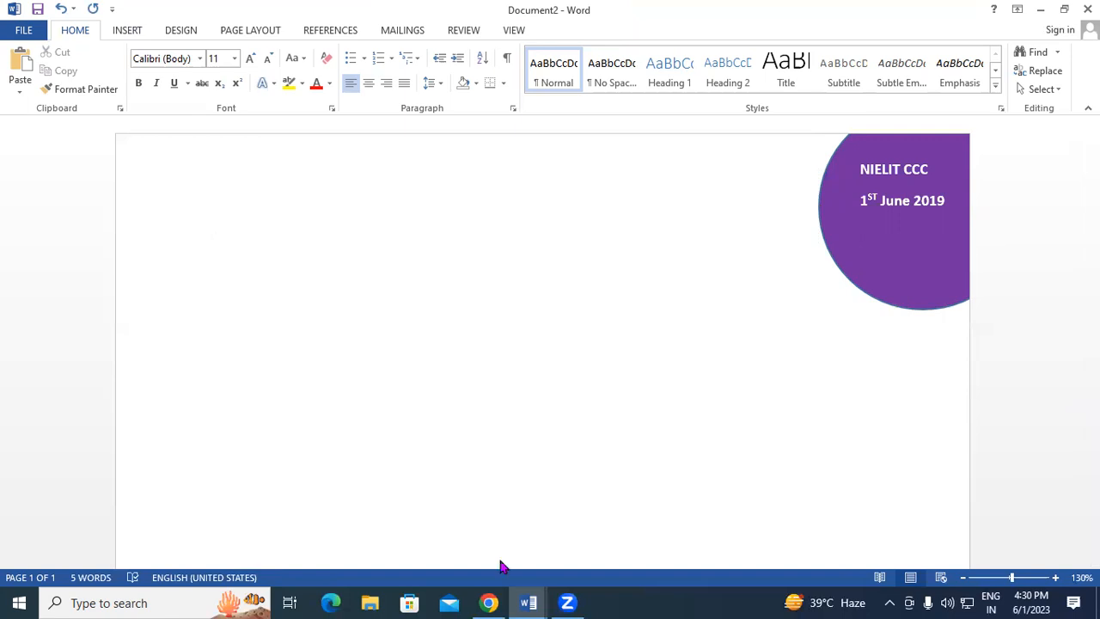
In a new Chrome tab, search Google Images for 'exam cart book'.
{"action": "left_click", "coordinate": [489, 602]}
{"action": "left_click", "coordinate": [726, 14]}
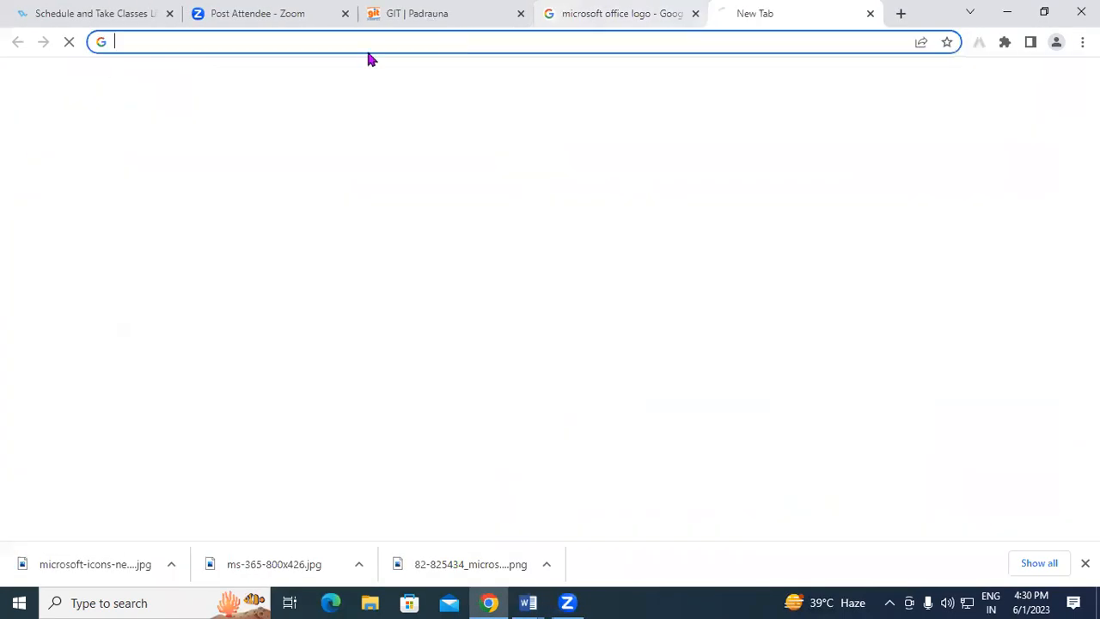
{"action": "type", "text": "exa"}
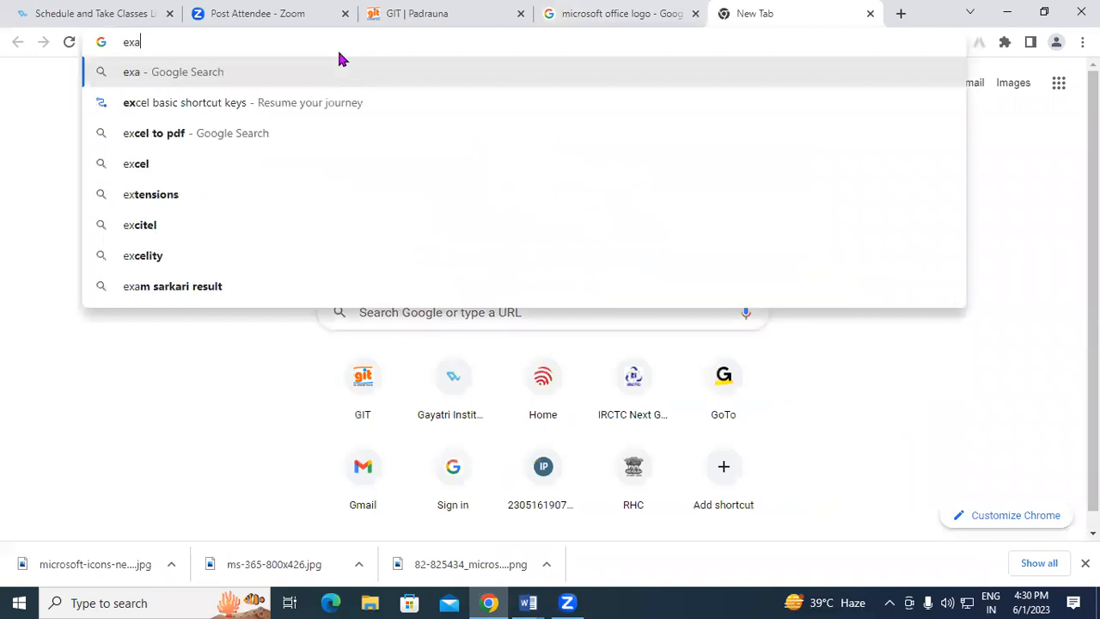
{"action": "type", "text": "m cart"}
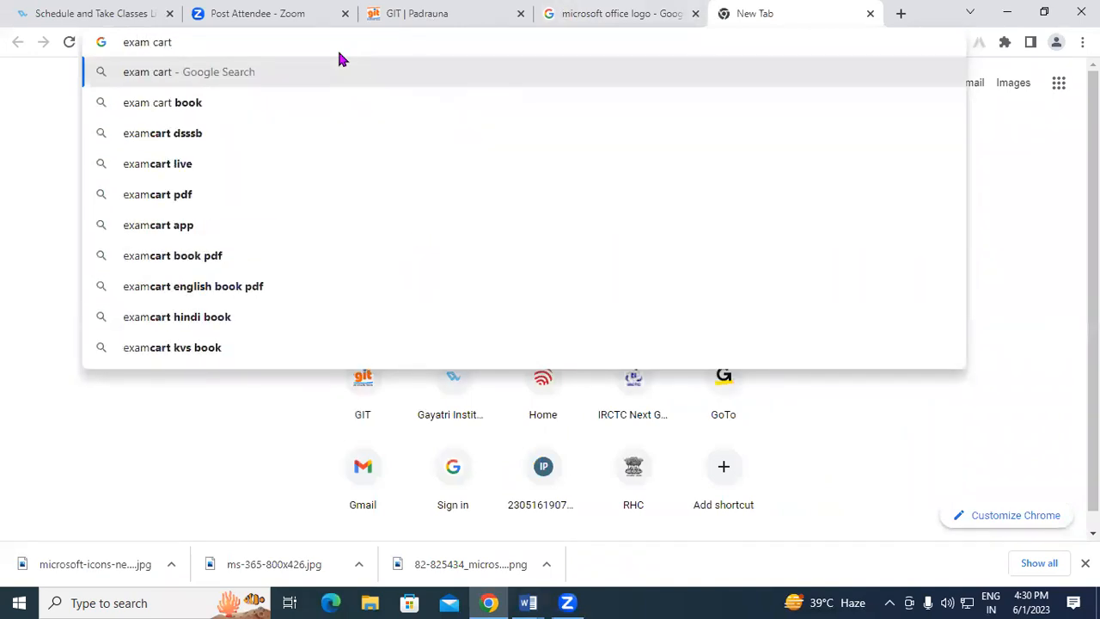
{"action": "type", "text": " lo"}
{"action": "key", "text": "BackSpace"}
{"action": "key", "text": "BackSpace"}
{"action": "left_click", "coordinate": [147, 104]}
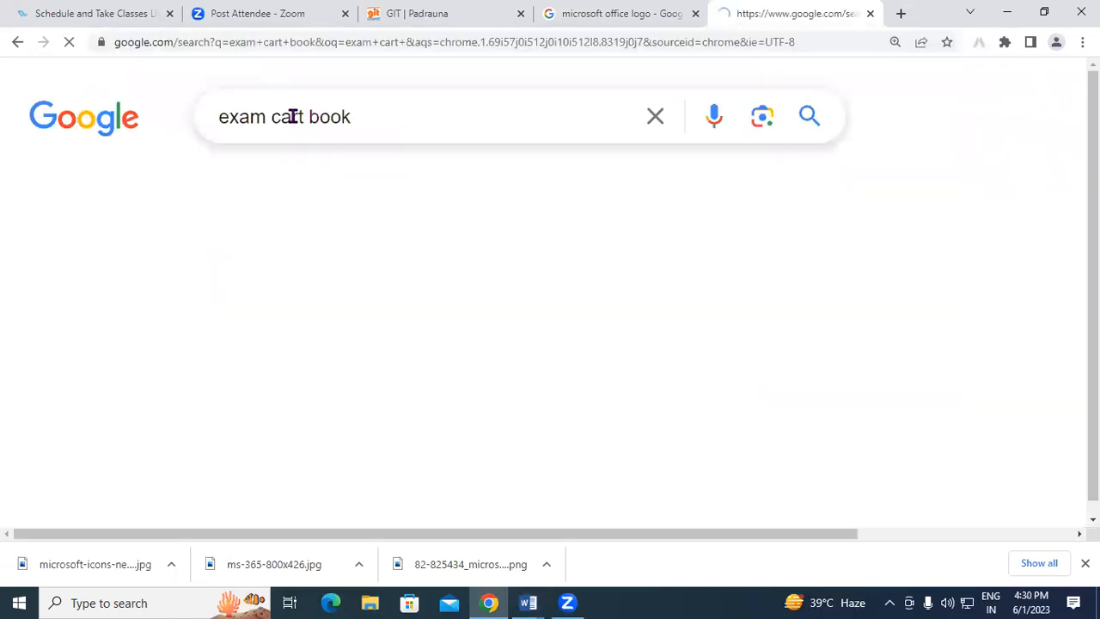
{"action": "left_click", "coordinate": [277, 196]}
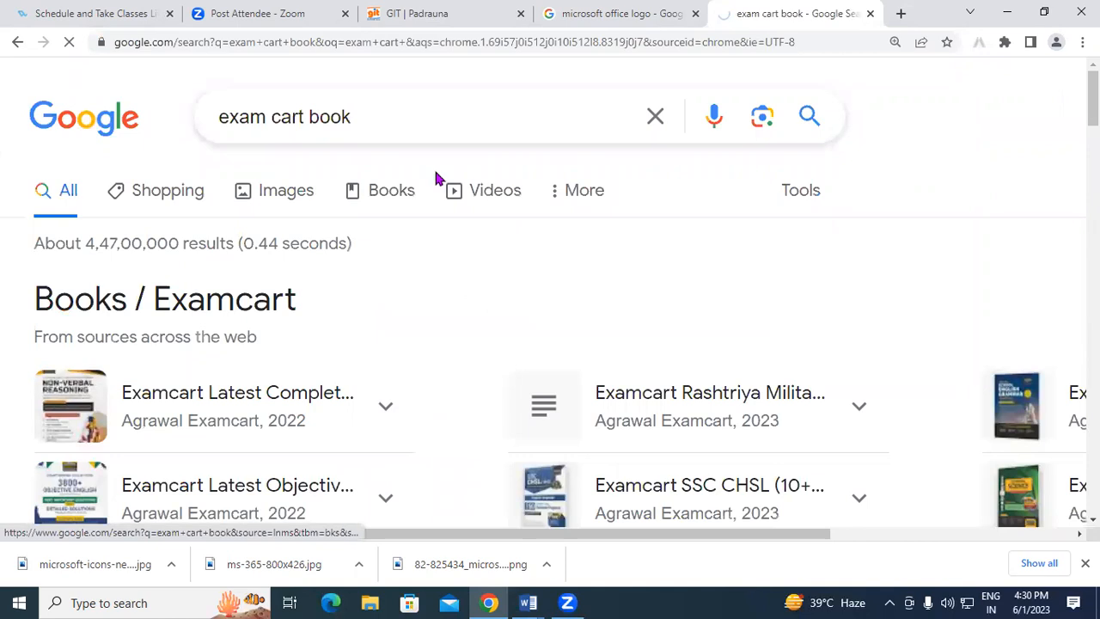
{"action": "scroll", "coordinate": [405, 363], "scroll_direction": "down", "scroll_amount": 4}
{"action": "scroll", "coordinate": [381, 290], "scroll_direction": "up", "scroll_amount": 4}
Refine the image search to 'exam cart Logo book'.
{"action": "left_click", "coordinate": [303, 119]}
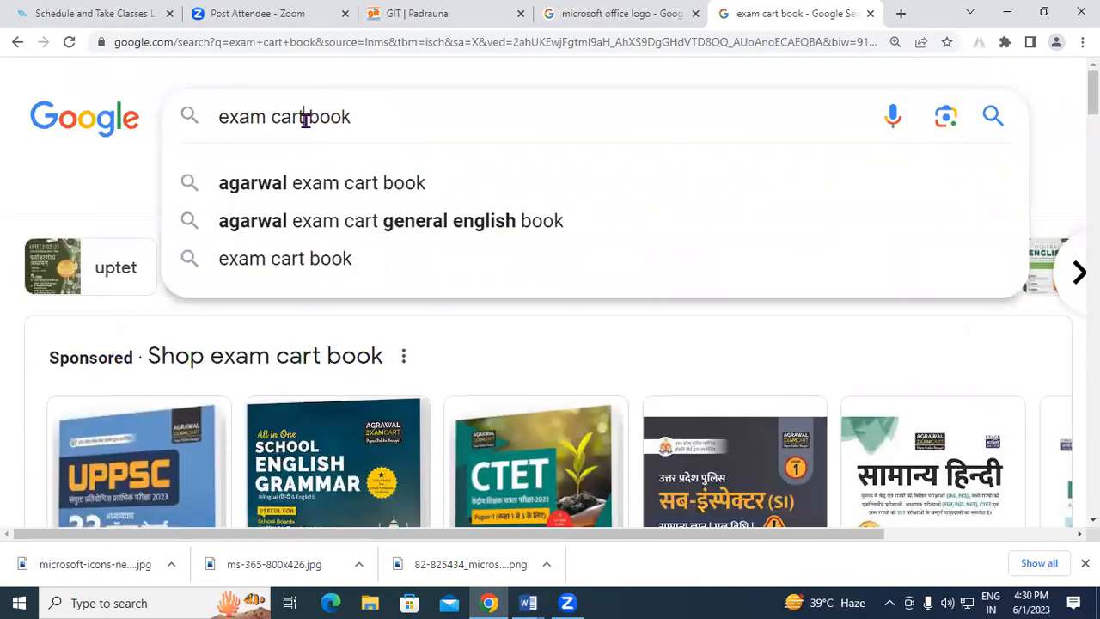
{"action": "type", "text": "Logo"}
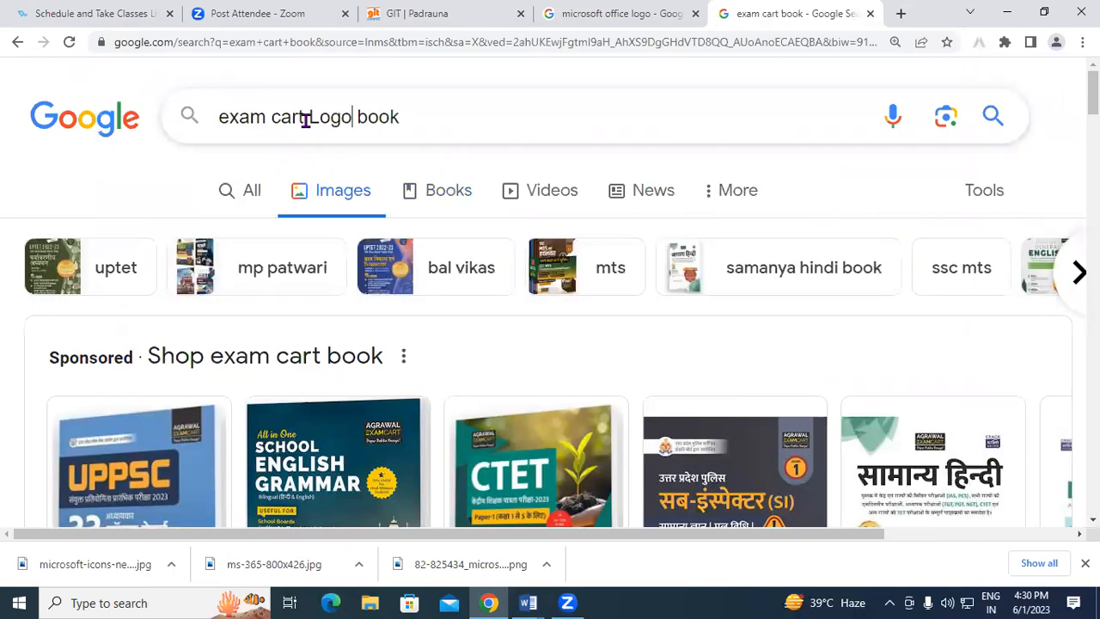
{"action": "key", "text": "Return"}
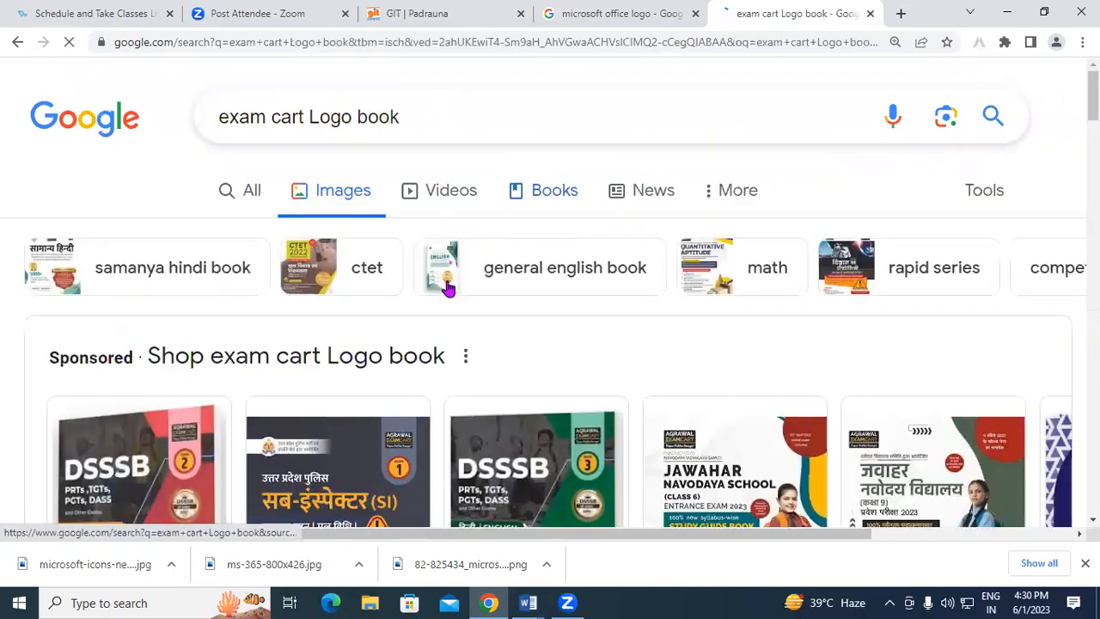
{"action": "scroll", "coordinate": [541, 334], "scroll_direction": "down", "scroll_amount": 3}
{"action": "scroll", "coordinate": [542, 334], "scroll_direction": "down", "scroll_amount": 5}
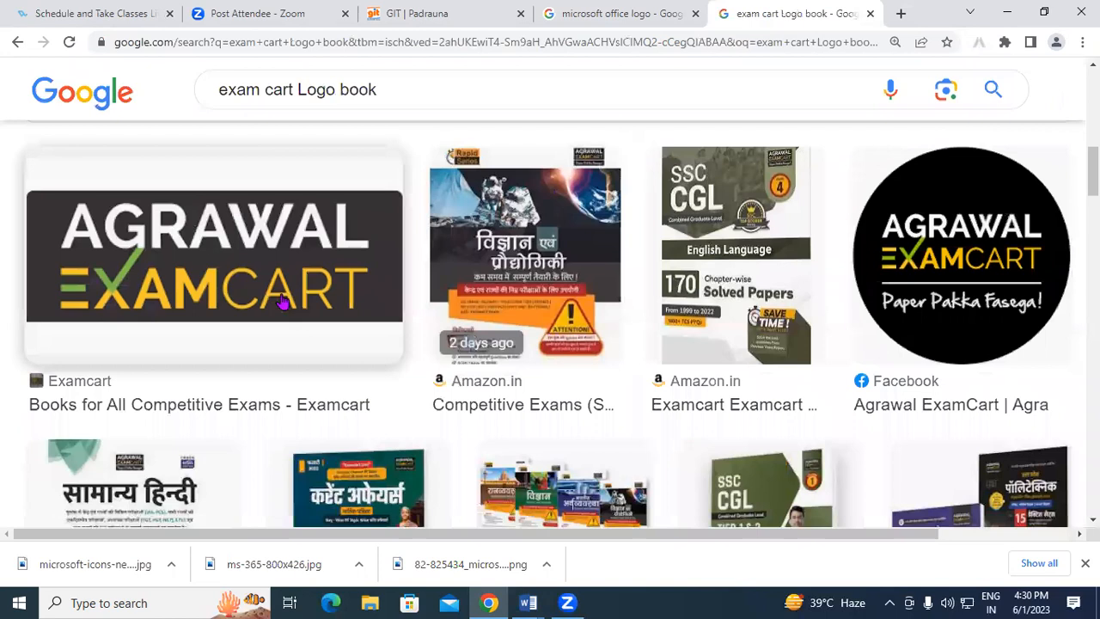
Save the Agrawal Examcart logo to the Desktop as Untitled-1.
{"action": "left_click", "coordinate": [278, 259]}
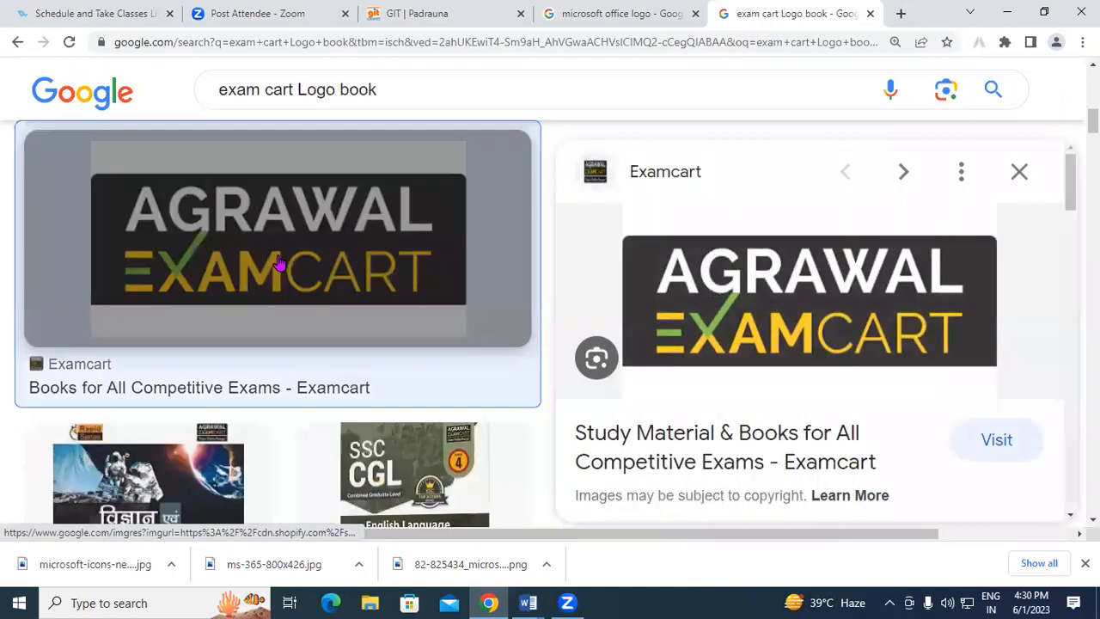
{"action": "right_click", "coordinate": [900, 288]}
{"action": "left_click", "coordinate": [987, 453]}
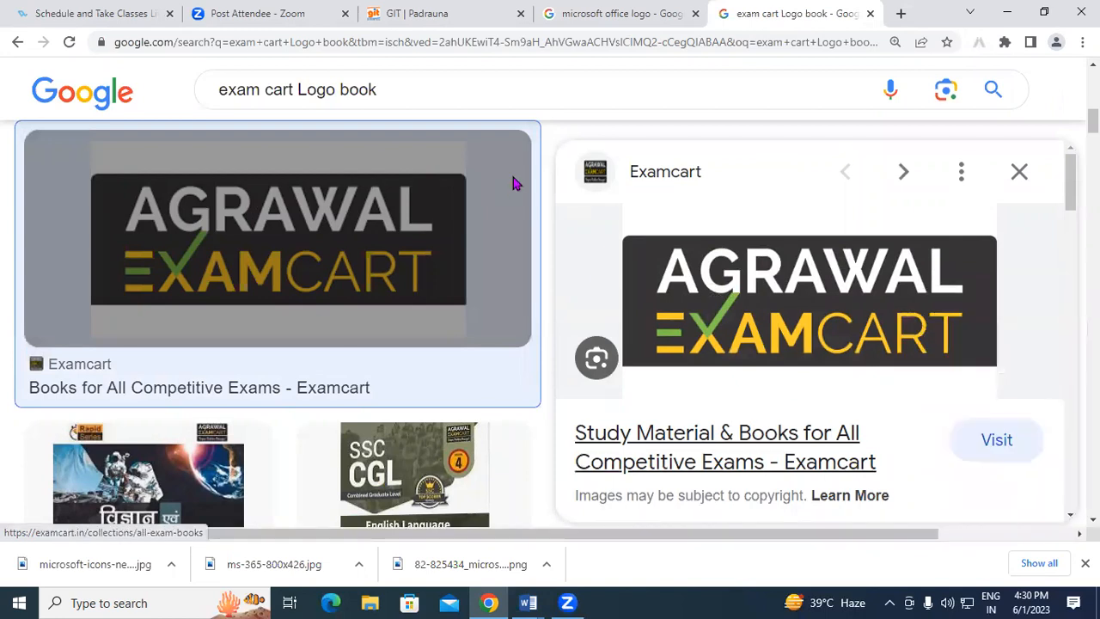
{"action": "left_click", "coordinate": [86, 196]}
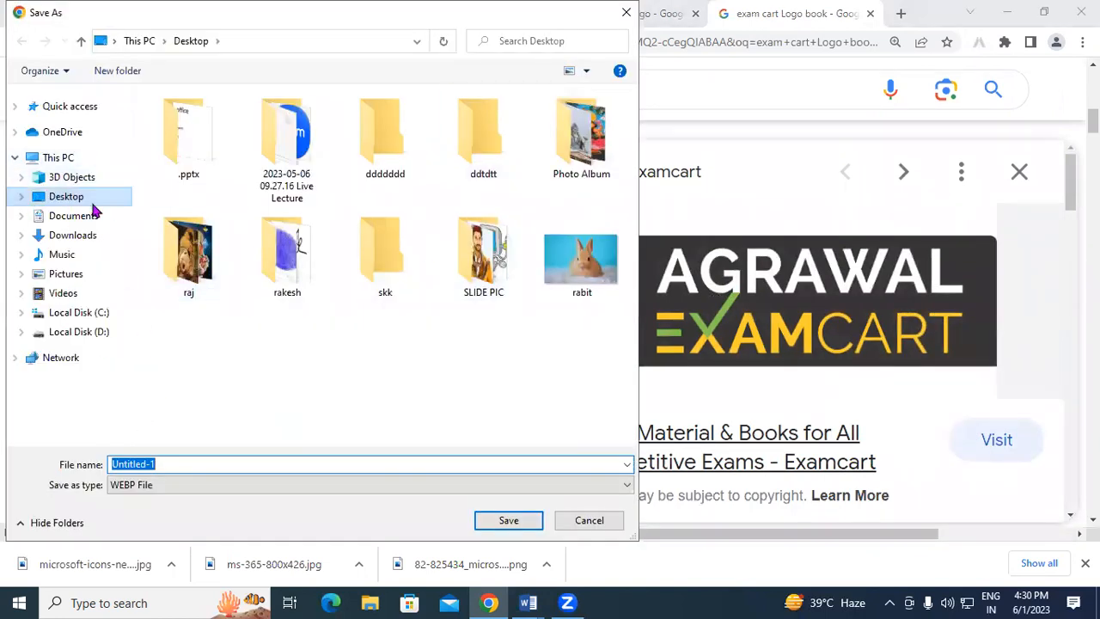
{"action": "left_click", "coordinate": [509, 521]}
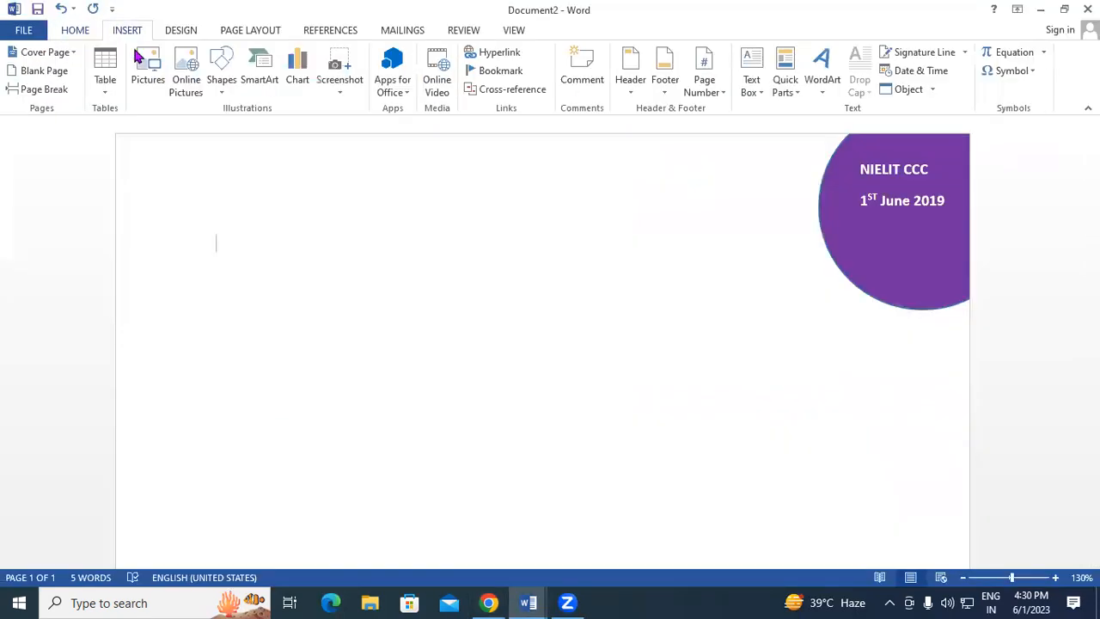
Browse Desktop and Documents for the logo in Insert Pictures, then close without inserting.
{"action": "left_click", "coordinate": [142, 71]}
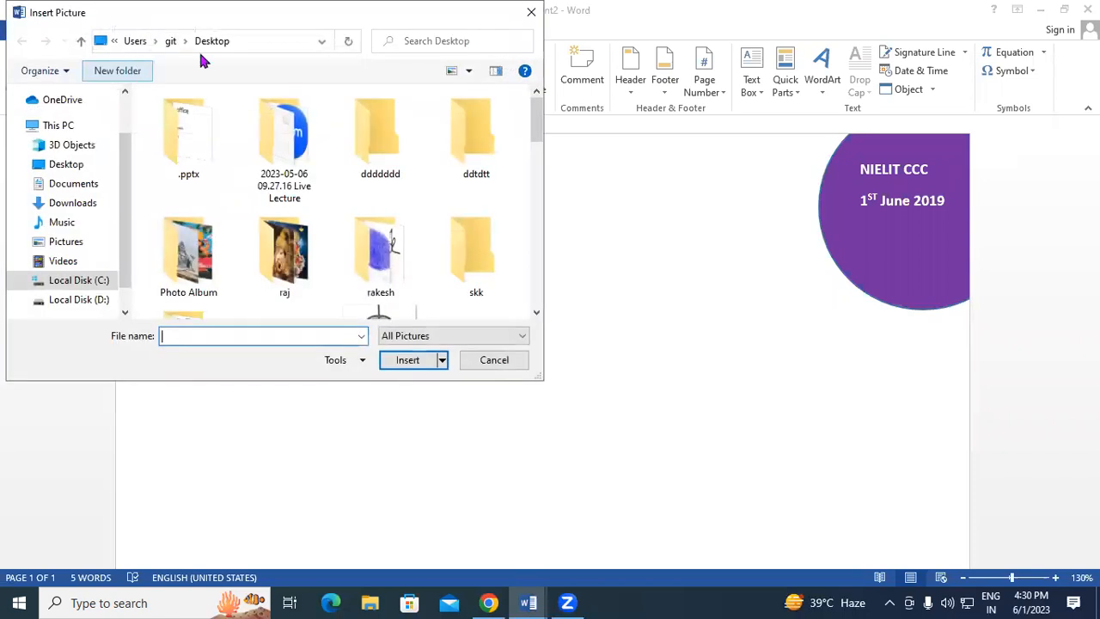
{"action": "left_click", "coordinate": [67, 163]}
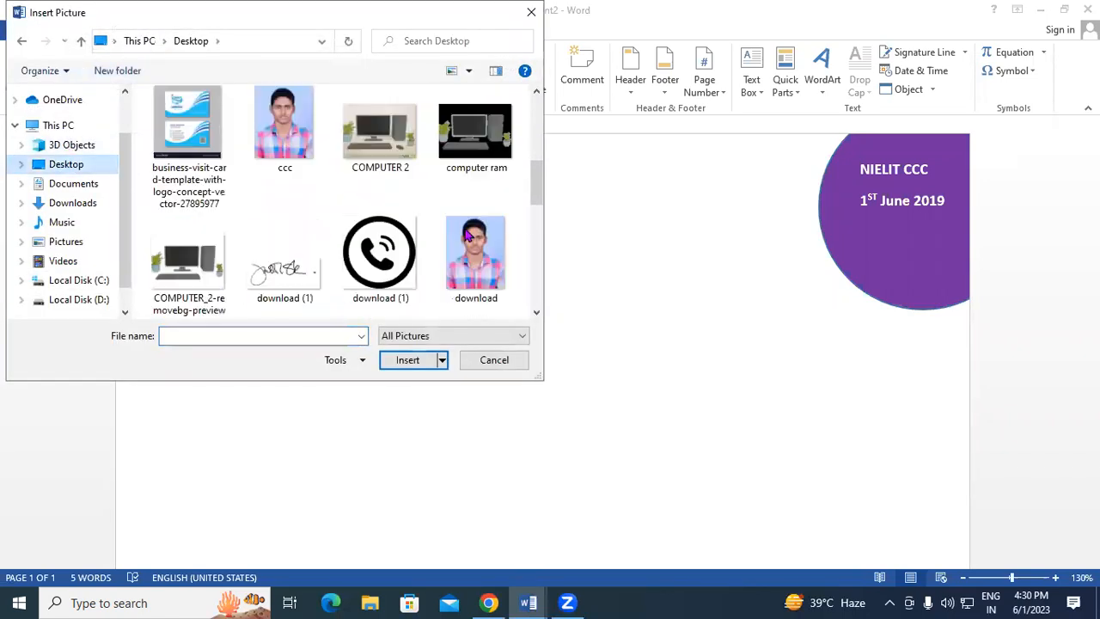
{"action": "left_click_drag", "start_coordinate": [529, 226], "coordinate": [495, 110]}
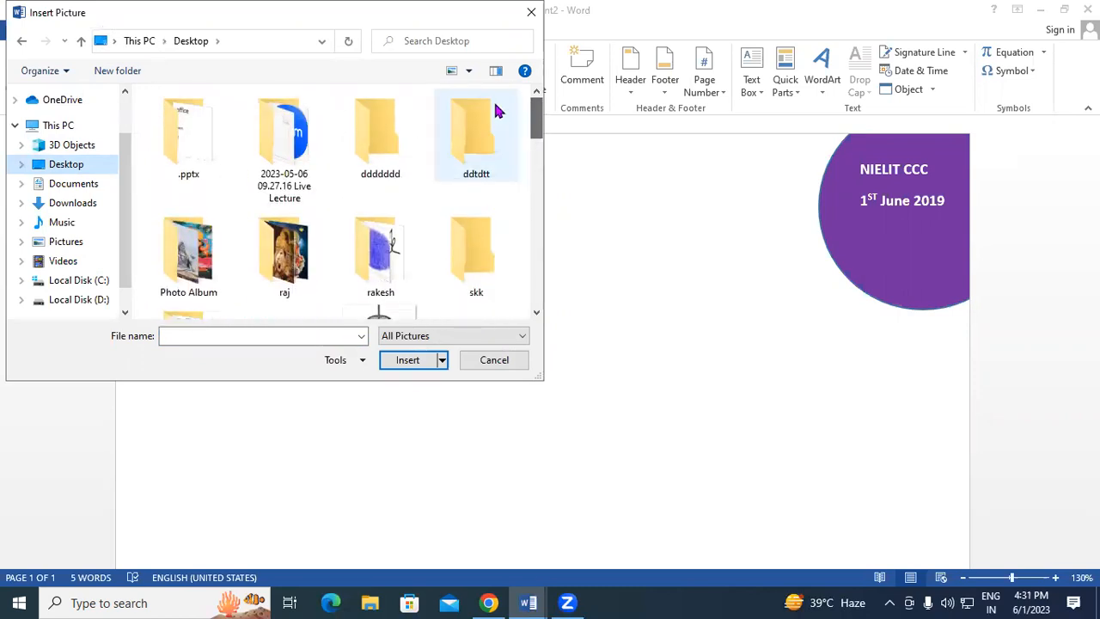
{"action": "left_click", "coordinate": [68, 183]}
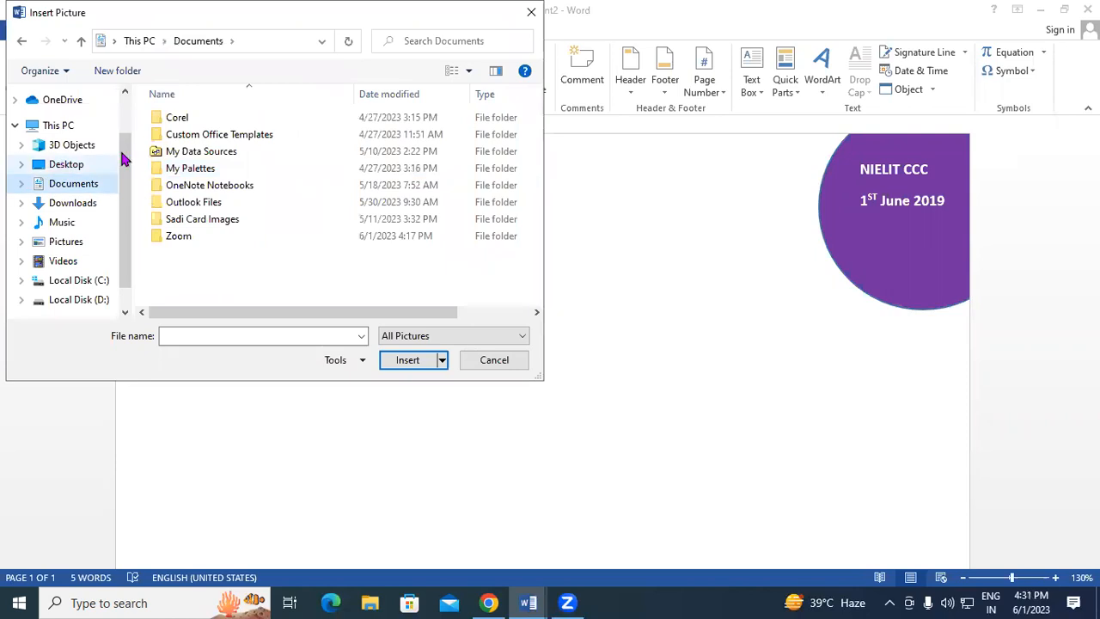
{"action": "left_click", "coordinate": [81, 163]}
{"action": "left_click_drag", "start_coordinate": [536, 125], "coordinate": [507, 304]}
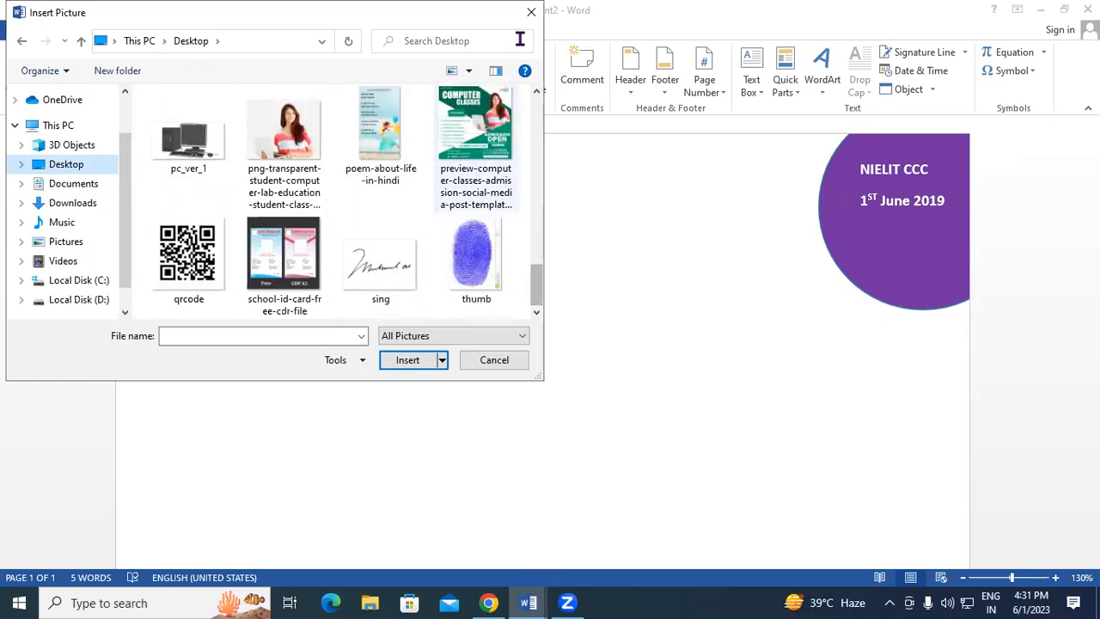
{"action": "left_click", "coordinate": [531, 12]}
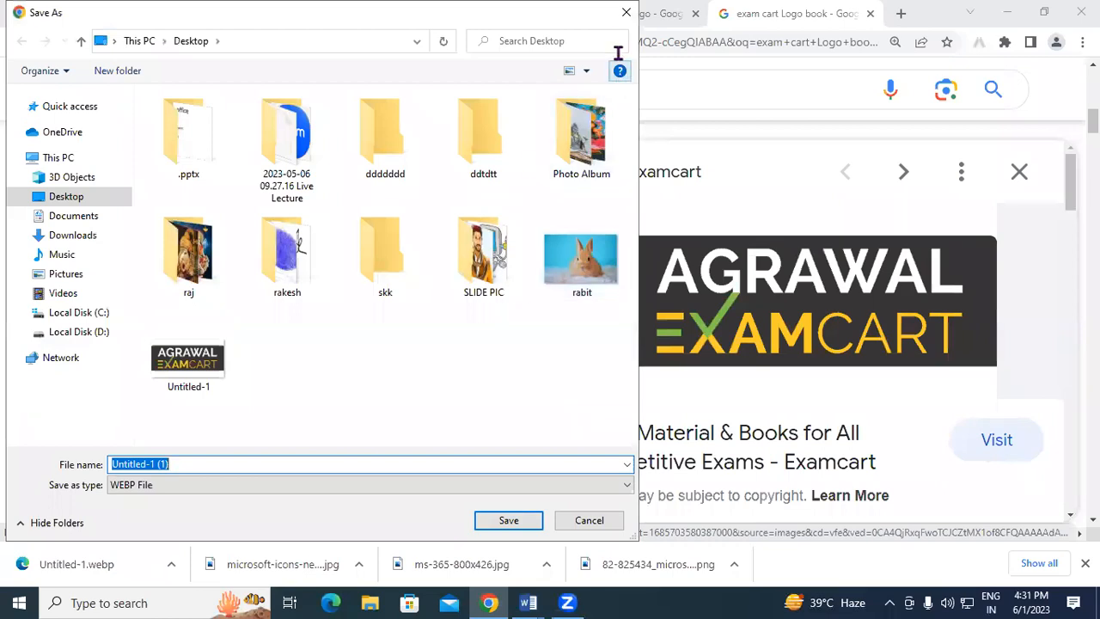
Save the logo again as 'Untitled-1 (1).webp' and show the desktop.
{"action": "left_click", "coordinate": [506, 520]}
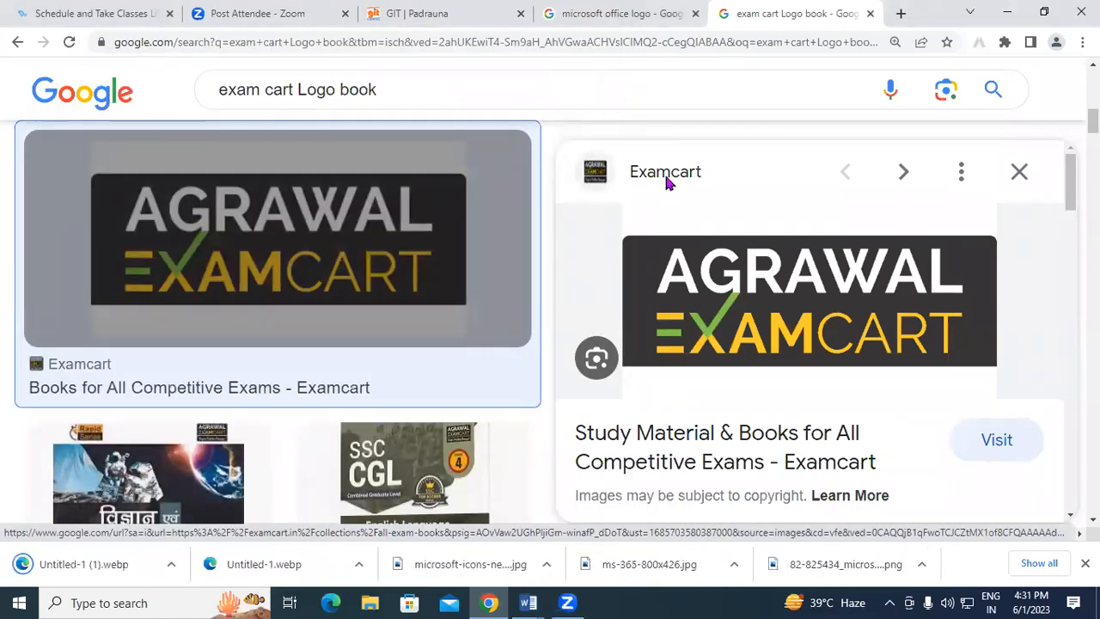
{"action": "key", "text": "super+d"}
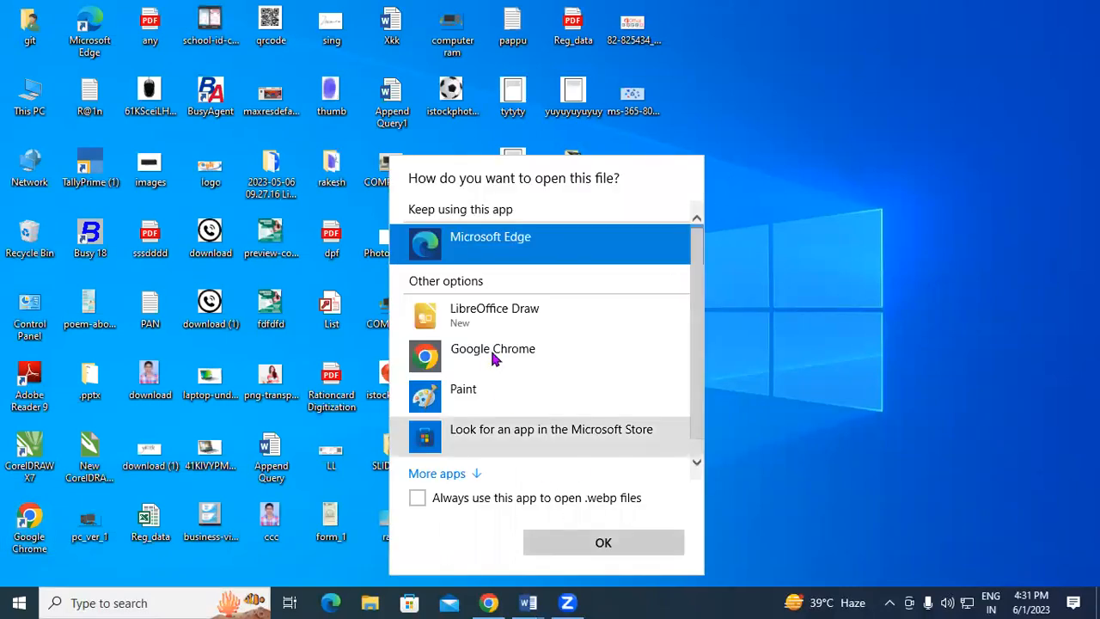
Open the logo in Paint and resize it by 50% to 600 × 314 px.
{"action": "left_click", "coordinate": [503, 409]}
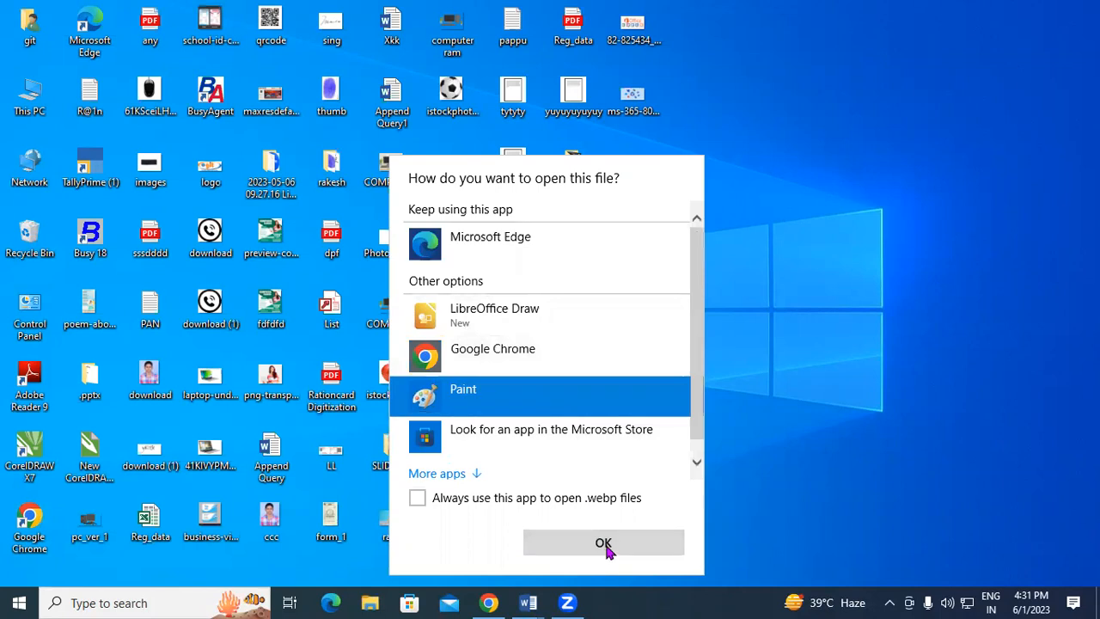
{"action": "left_click", "coordinate": [608, 545]}
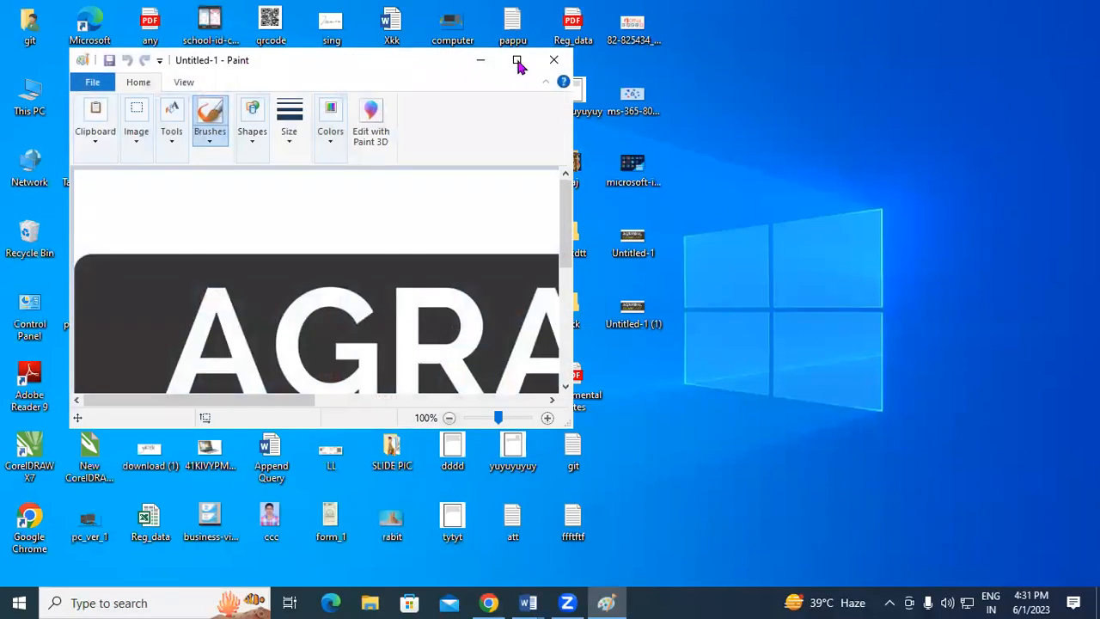
{"action": "left_click", "coordinate": [517, 61]}
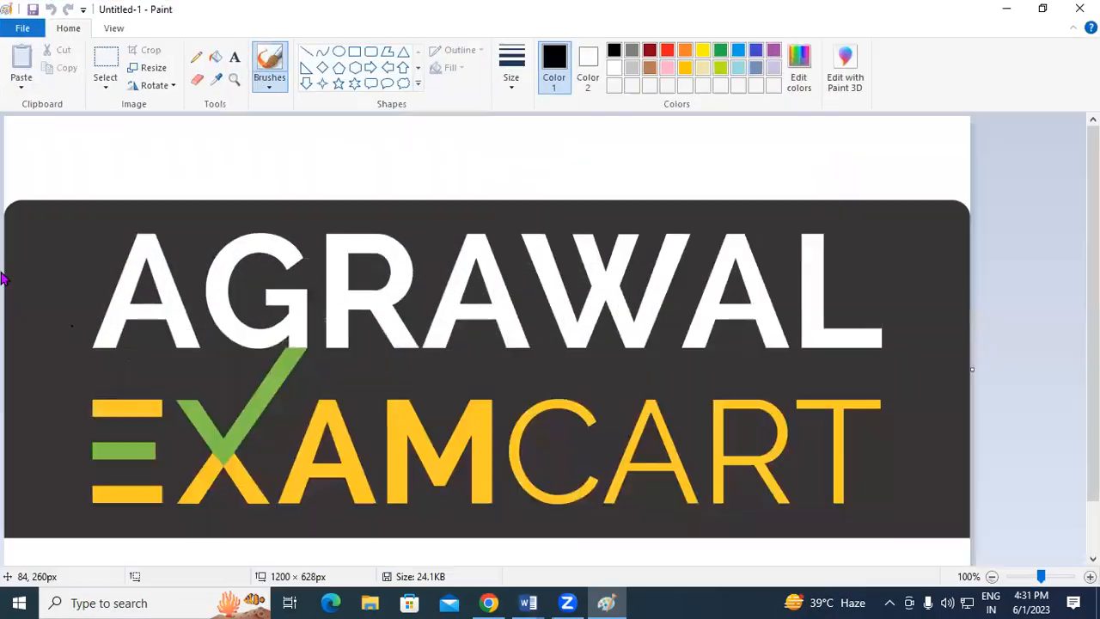
{"action": "left_click", "coordinate": [148, 71]}
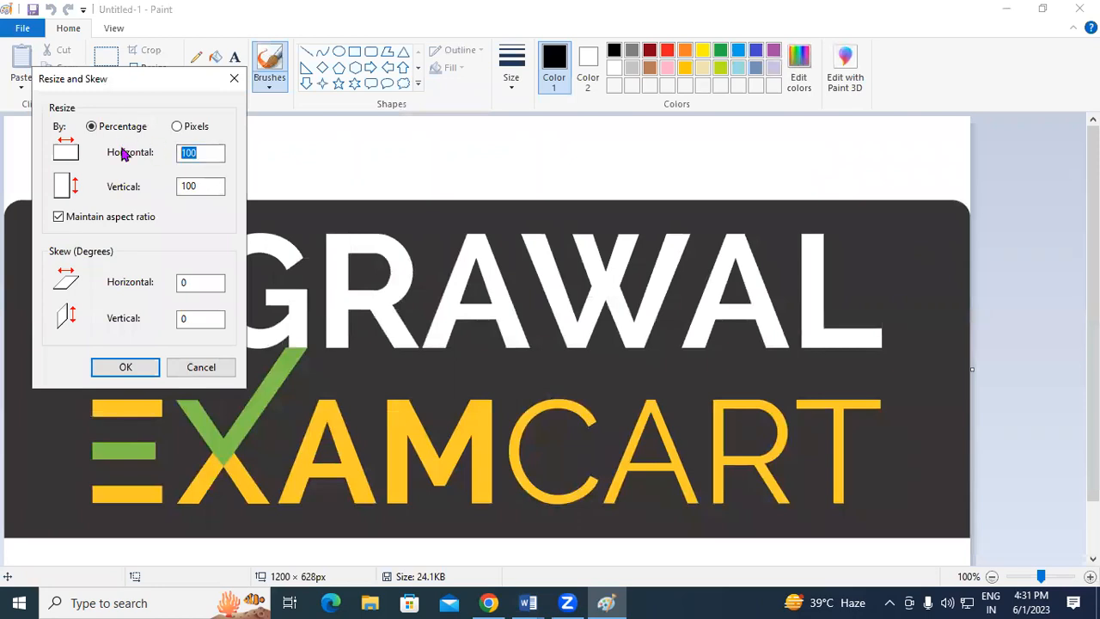
{"action": "key", "text": "Return"}
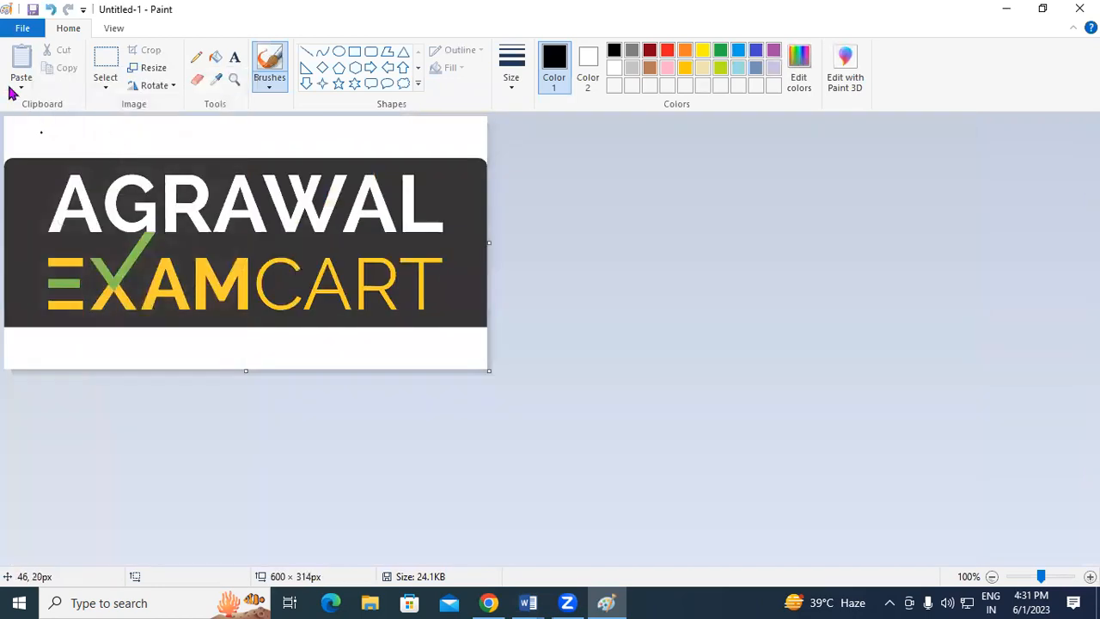
Save the resized logo as JPEG 'retrt' on the Desktop and return to Word.
{"action": "left_click", "coordinate": [23, 27]}
{"action": "mouse_move", "coordinate": [78, 162]}
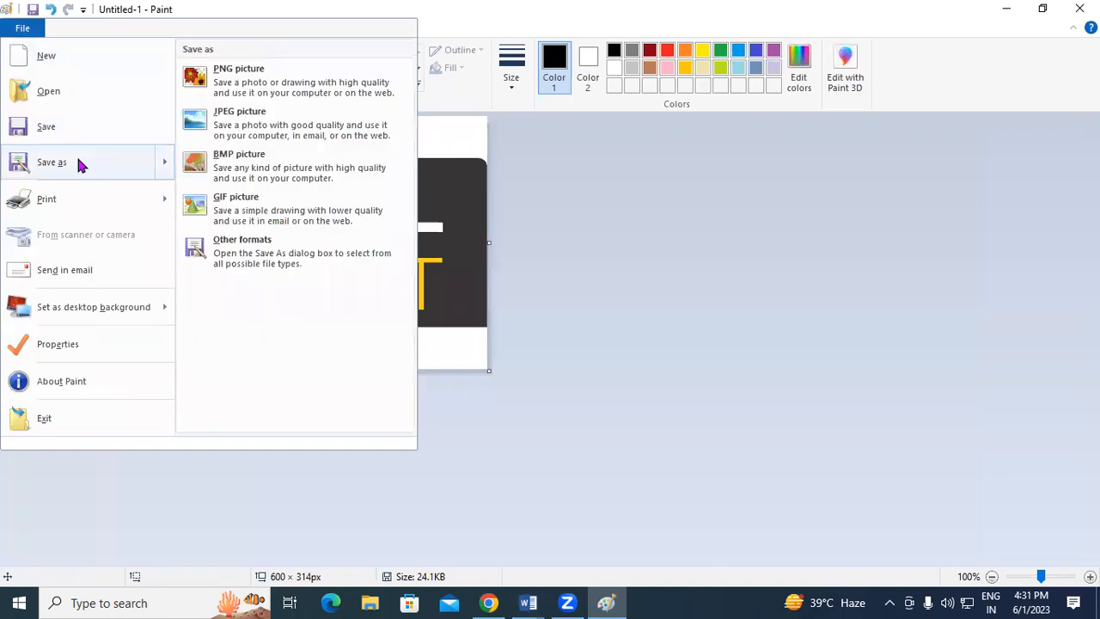
{"action": "left_click", "coordinate": [269, 120]}
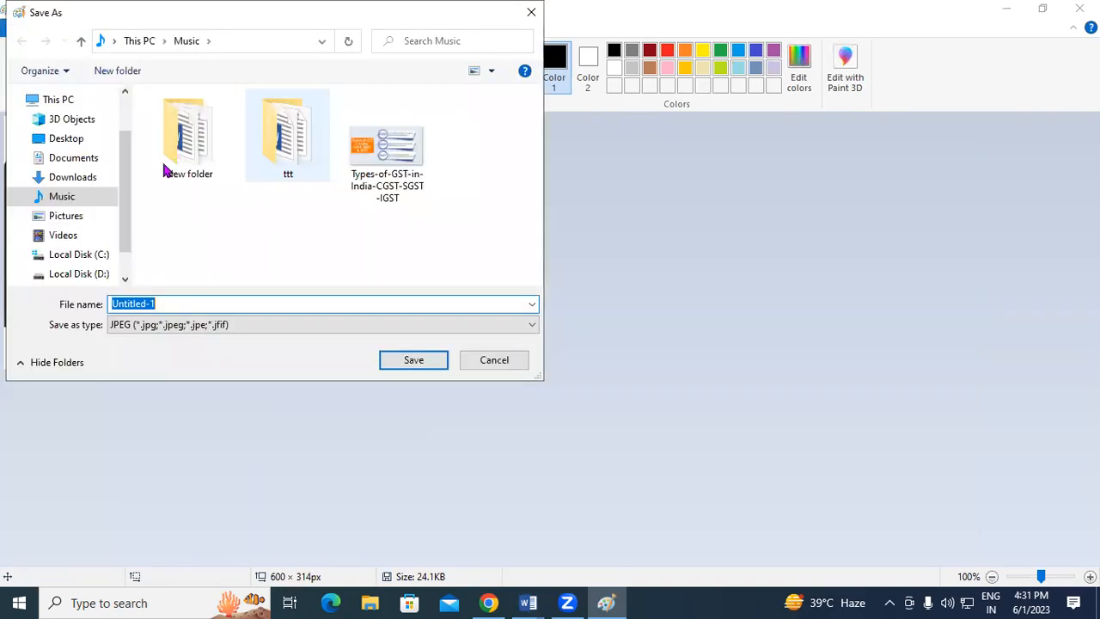
{"action": "left_click", "coordinate": [73, 142]}
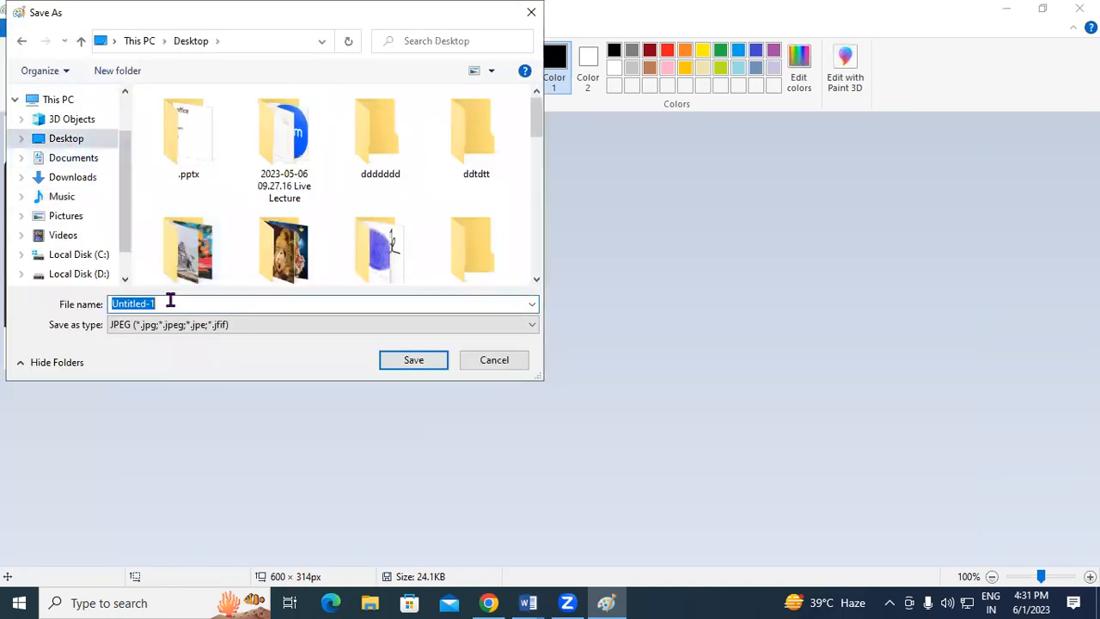
{"action": "type", "text": "retrt"}
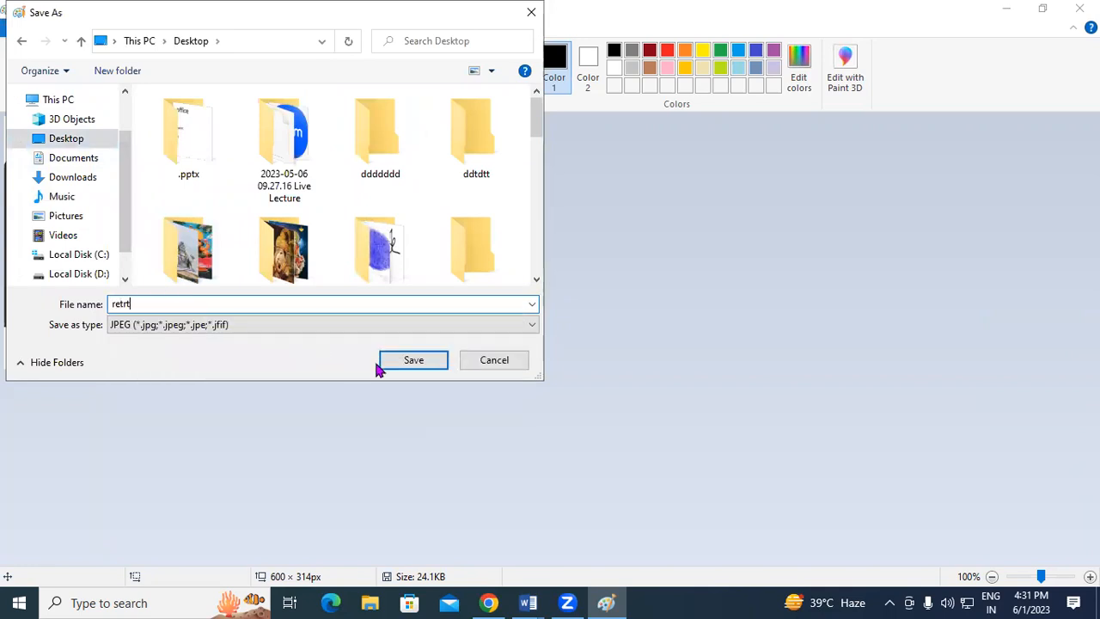
{"action": "left_click", "coordinate": [413, 361]}
{"action": "left_click", "coordinate": [607, 336]}
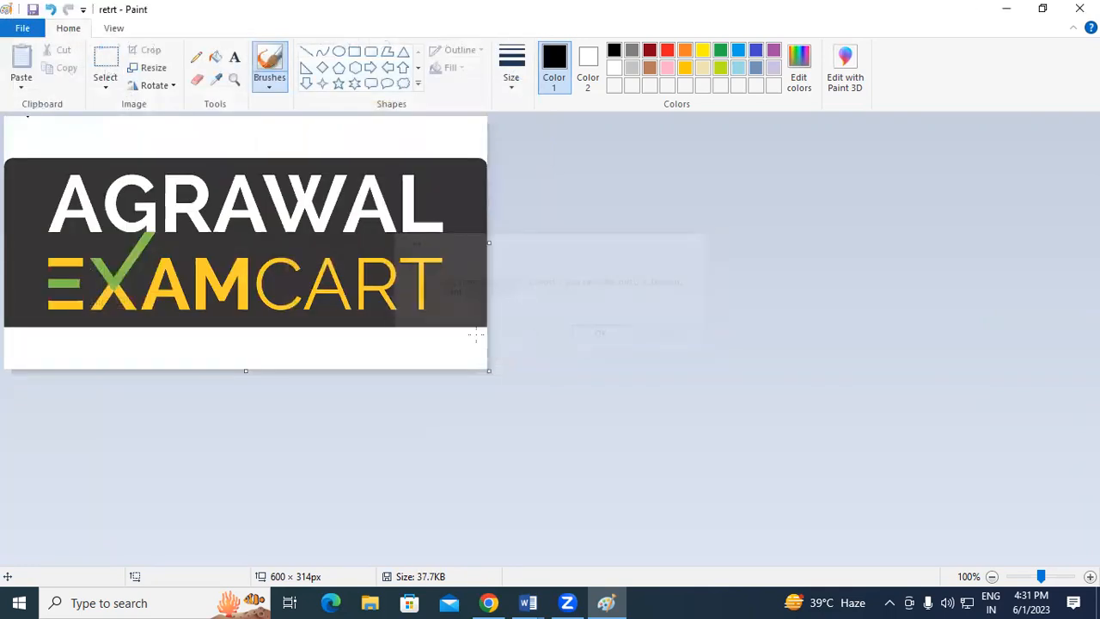
{"action": "left_click", "coordinate": [529, 602]}
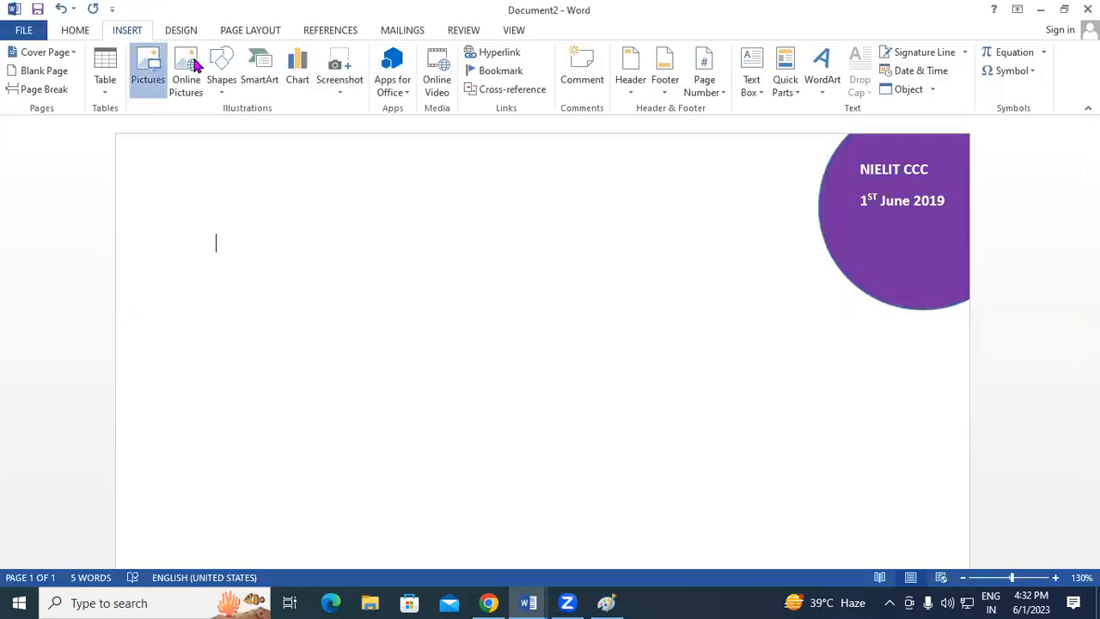
Insert the 'retrt' Agrawal Examcart logo picture from the Desktop into the flyer.
{"action": "left_click", "coordinate": [73, 183]}
{"action": "left_click", "coordinate": [73, 169]}
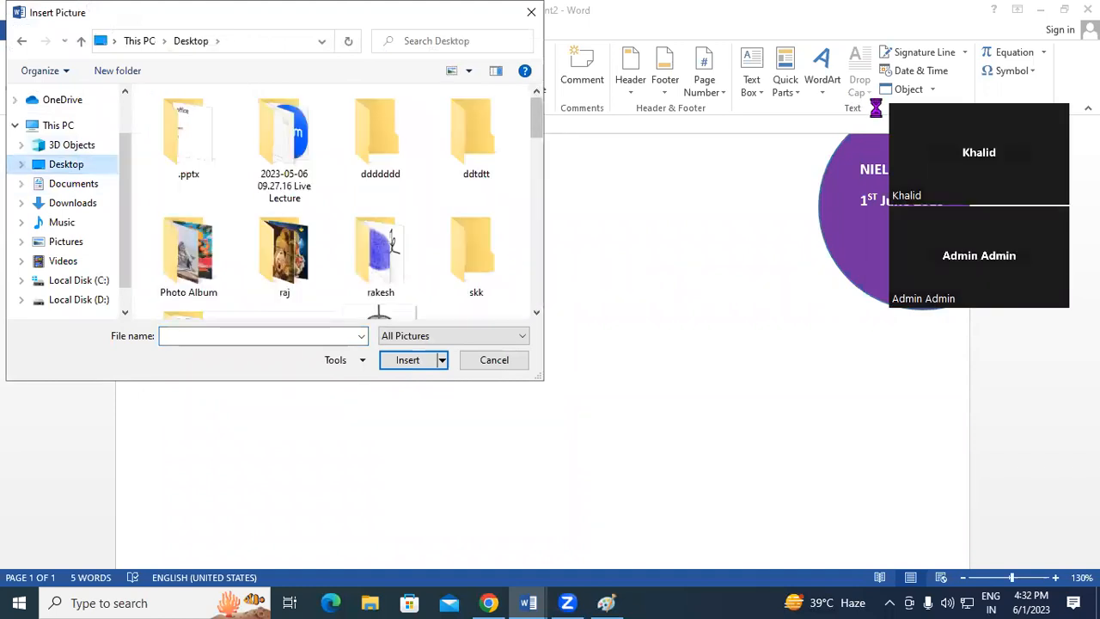
{"action": "left_click_drag", "start_coordinate": [535, 128], "coordinate": [528, 305]}
{"action": "left_click", "coordinate": [314, 211]}
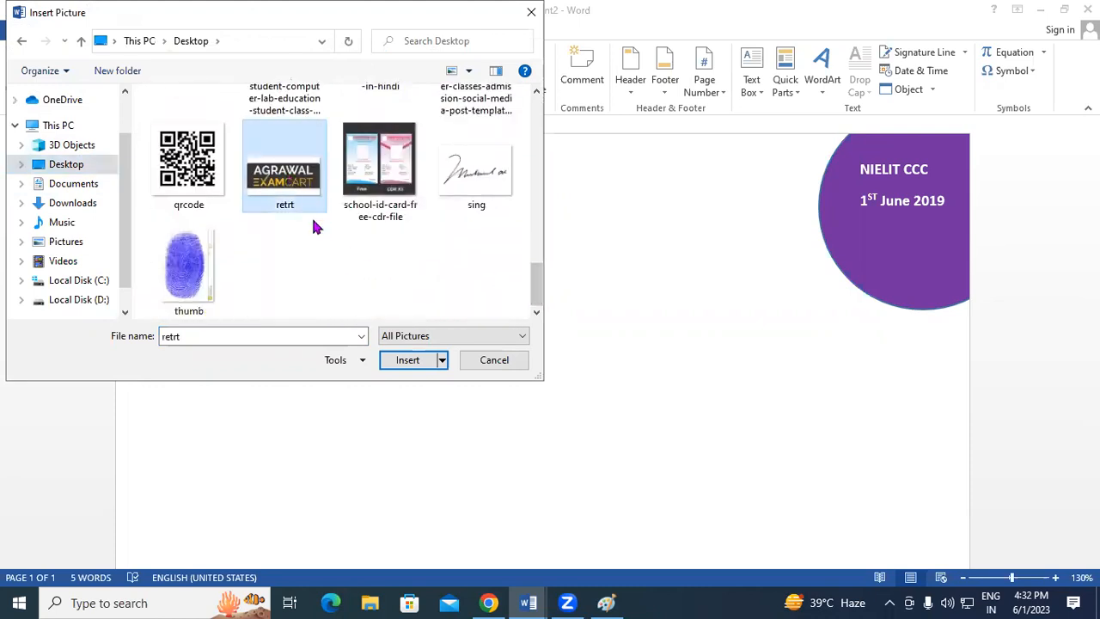
{"action": "left_click", "coordinate": [400, 362]}
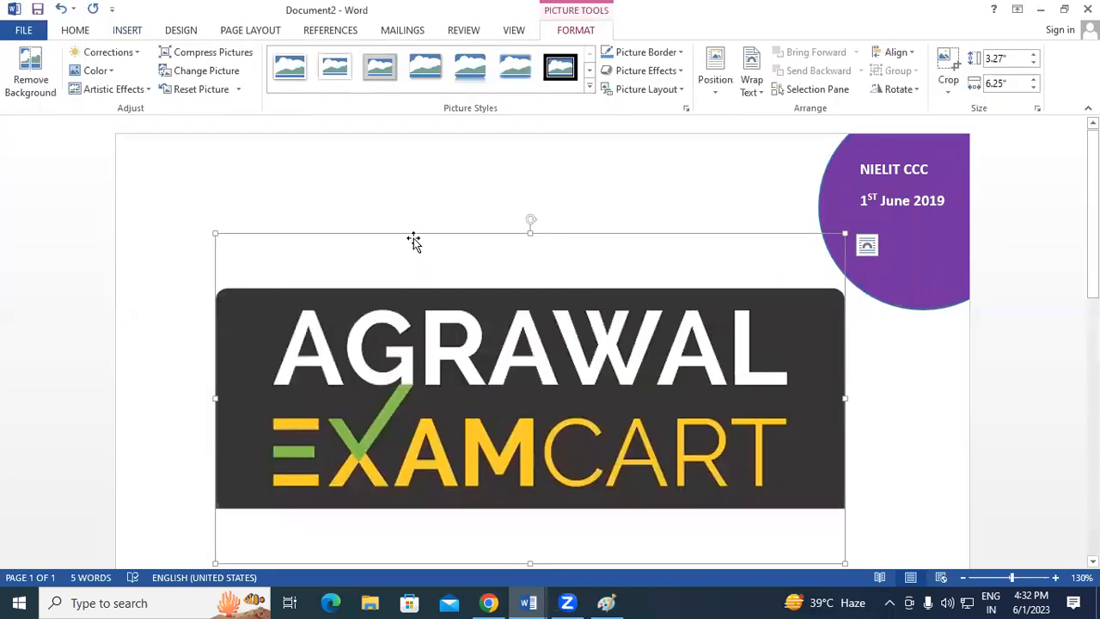
Shrink the logo picture by dragging its corner handle inward.
{"action": "scroll", "coordinate": [602, 369], "scroll_direction": "down", "scroll_amount": 4}
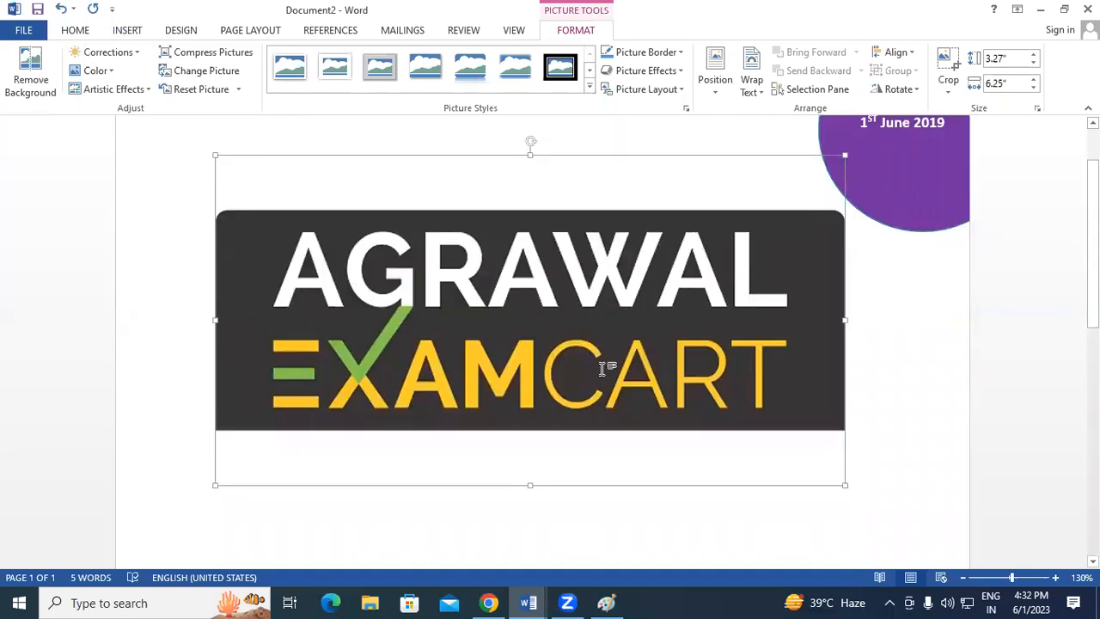
{"action": "scroll", "coordinate": [850, 387], "scroll_direction": "up", "scroll_amount": 2}
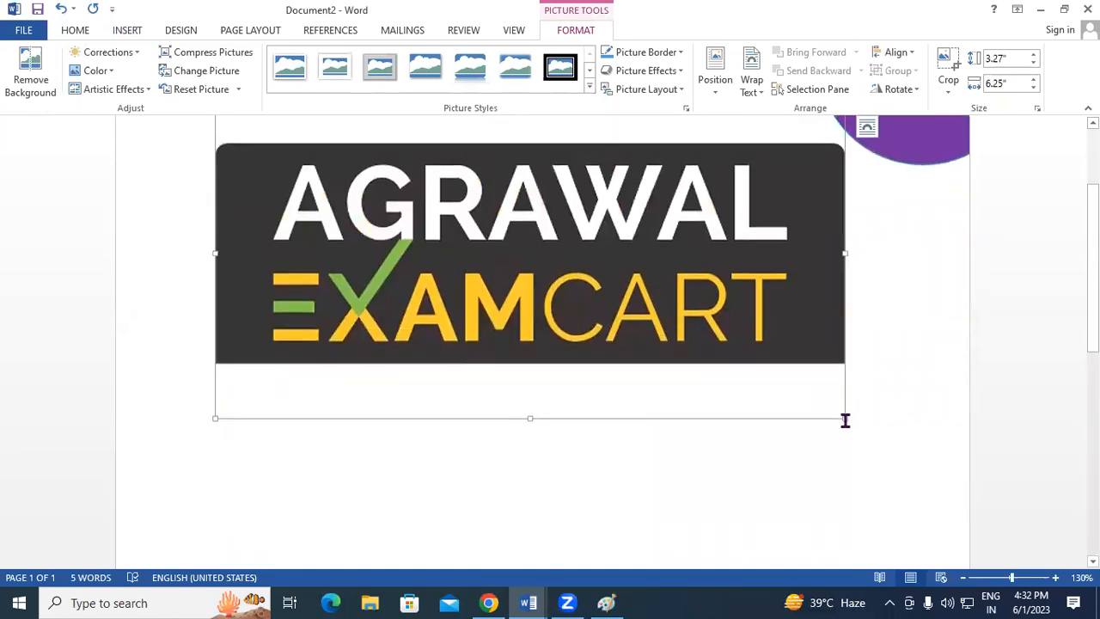
{"action": "left_click_drag", "start_coordinate": [841, 418], "coordinate": [440, 211]}
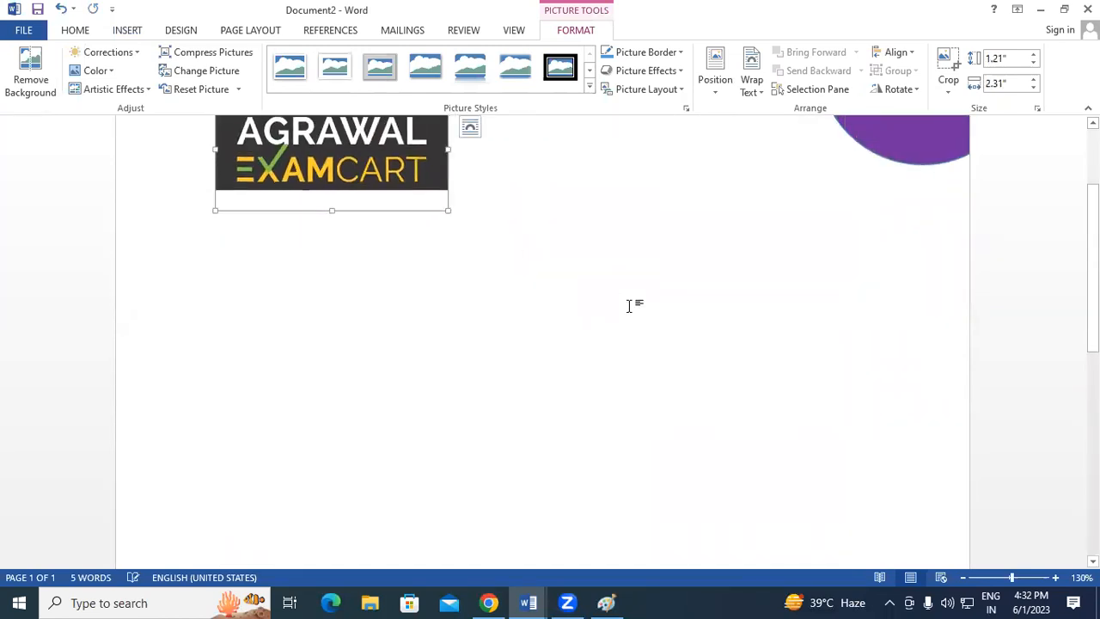
{"action": "scroll", "coordinate": [508, 359], "scroll_direction": "up", "scroll_amount": 3}
{"action": "mouse_move", "coordinate": [367, 293]}
{"action": "left_mouse_down"}
{"action": "mouse_move", "coordinate": [330, 261]}
{"action": "mouse_move", "coordinate": [355, 286]}
{"action": "left_mouse_up"}
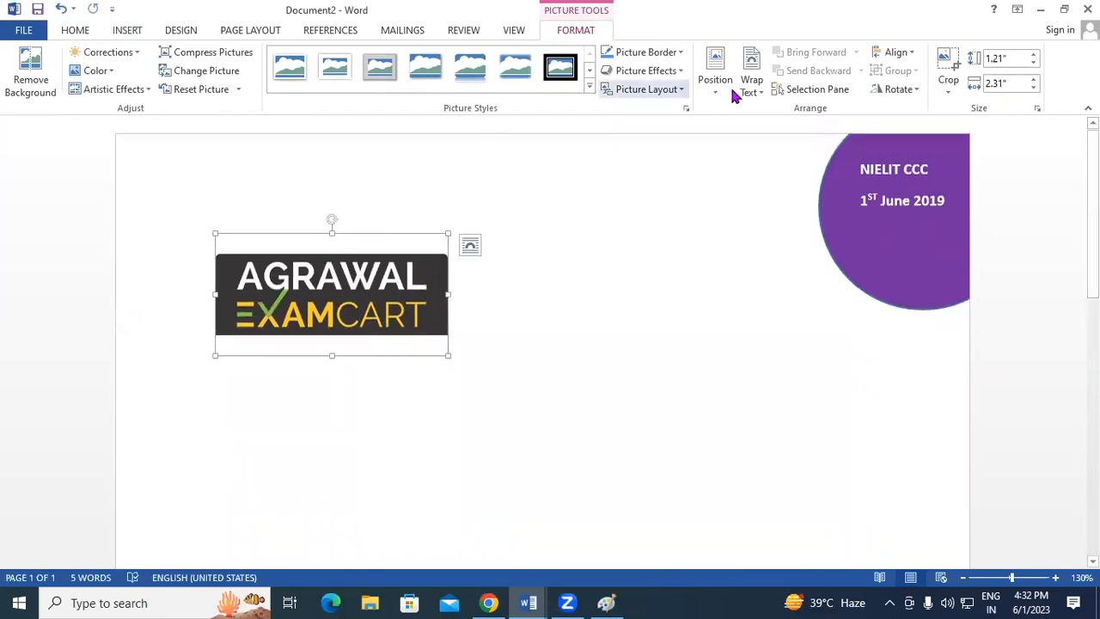
Float the logo In Front of Text at the page's top-left corner, shrinking it slightly more.
{"action": "left_click", "coordinate": [753, 86]}
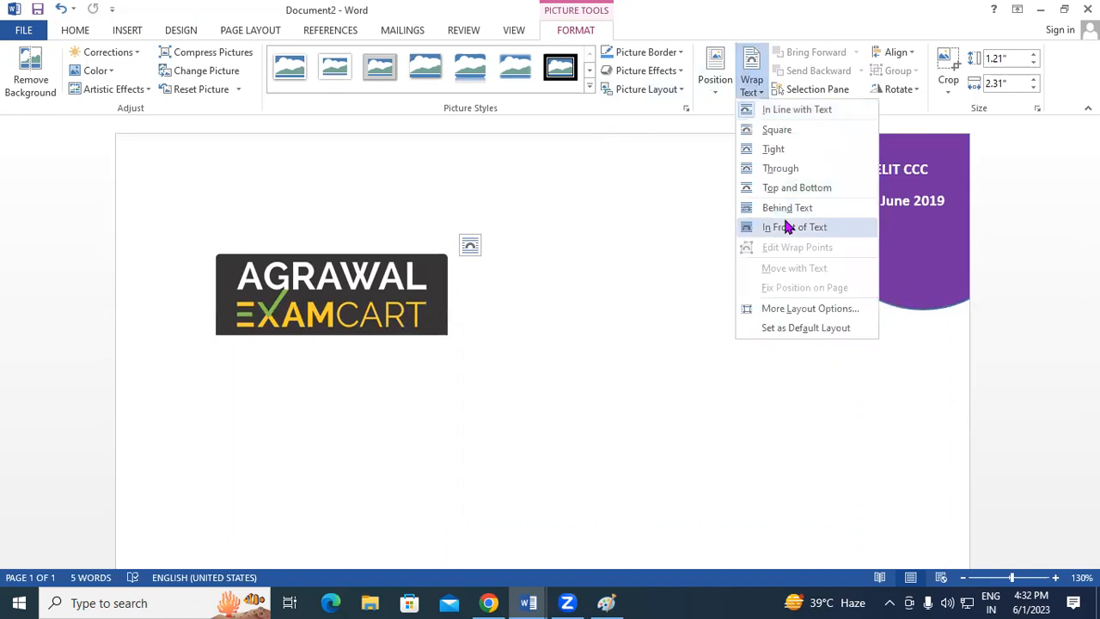
{"action": "left_click", "coordinate": [787, 227]}
{"action": "left_click_drag", "start_coordinate": [329, 250], "coordinate": [287, 177]}
{"action": "left_click_drag", "start_coordinate": [390, 260], "coordinate": [353, 225]}
{"action": "left_click", "coordinate": [416, 230]}
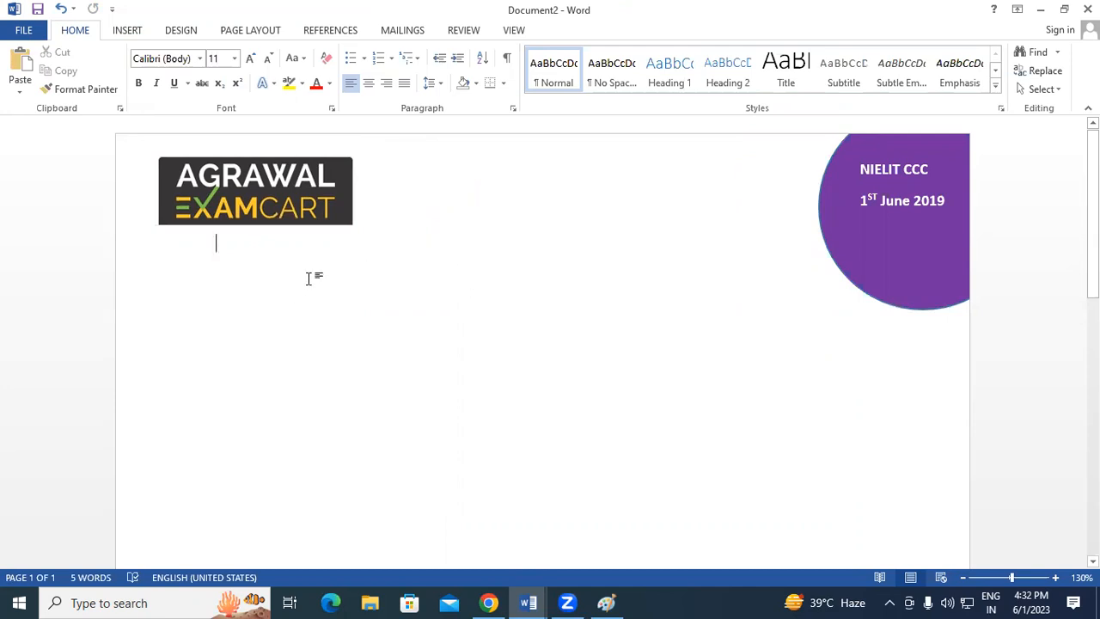
Undo the last edit, type 'Easy To Learn' and convert it to all capitals.
{"action": "key", "text": "ctrl+z"}
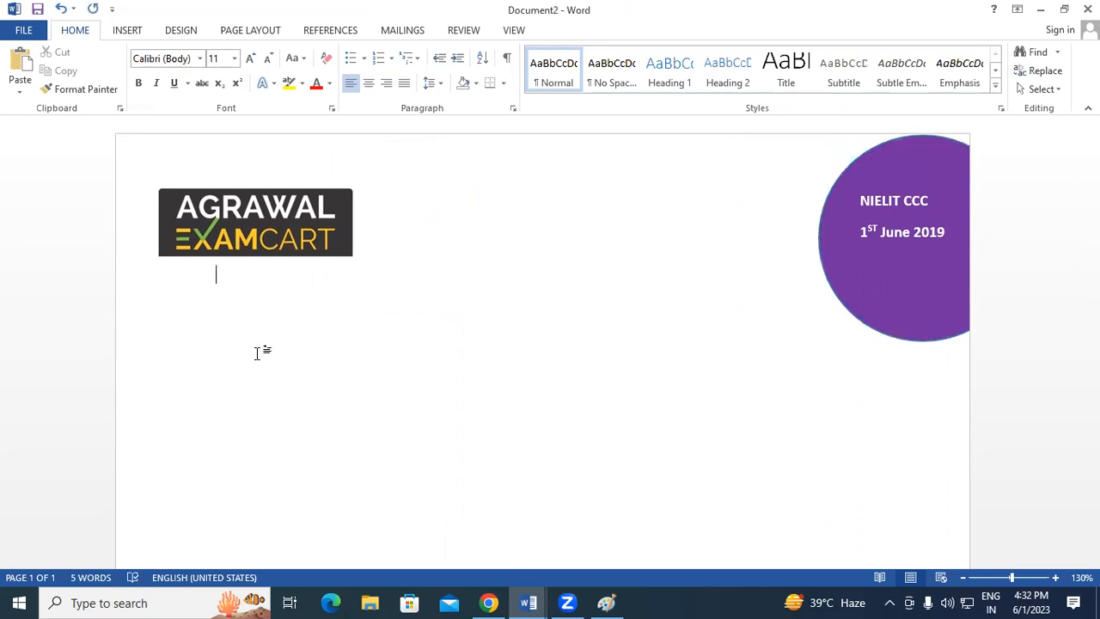
{"action": "scroll", "coordinate": [258, 326], "scroll_direction": "down", "scroll_amount": 2}
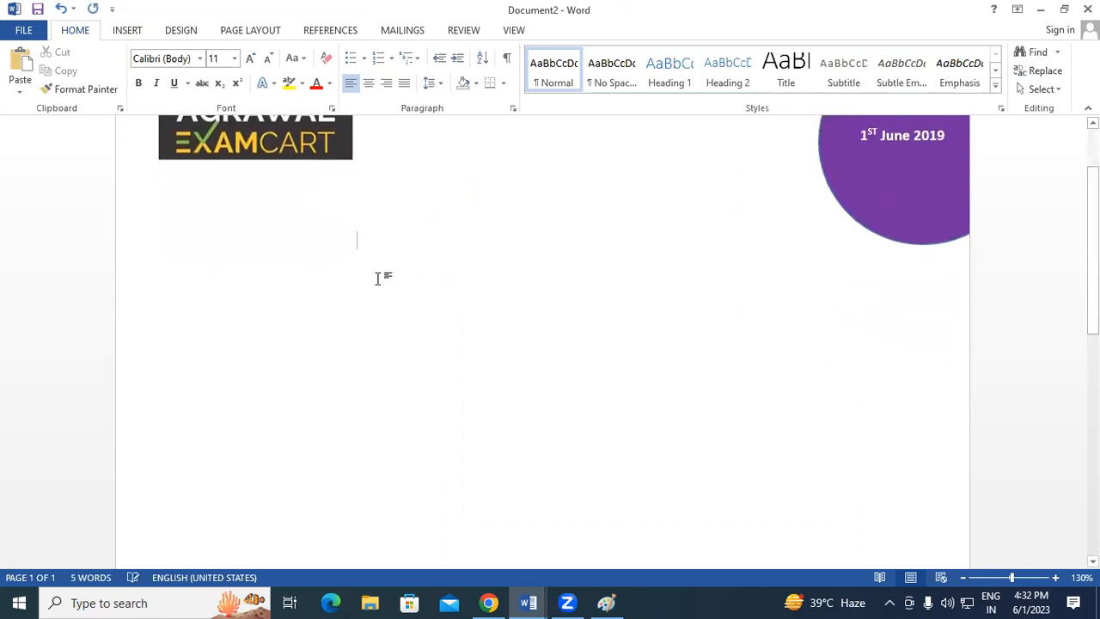
{"action": "type", "text": "Easy To Learn"}
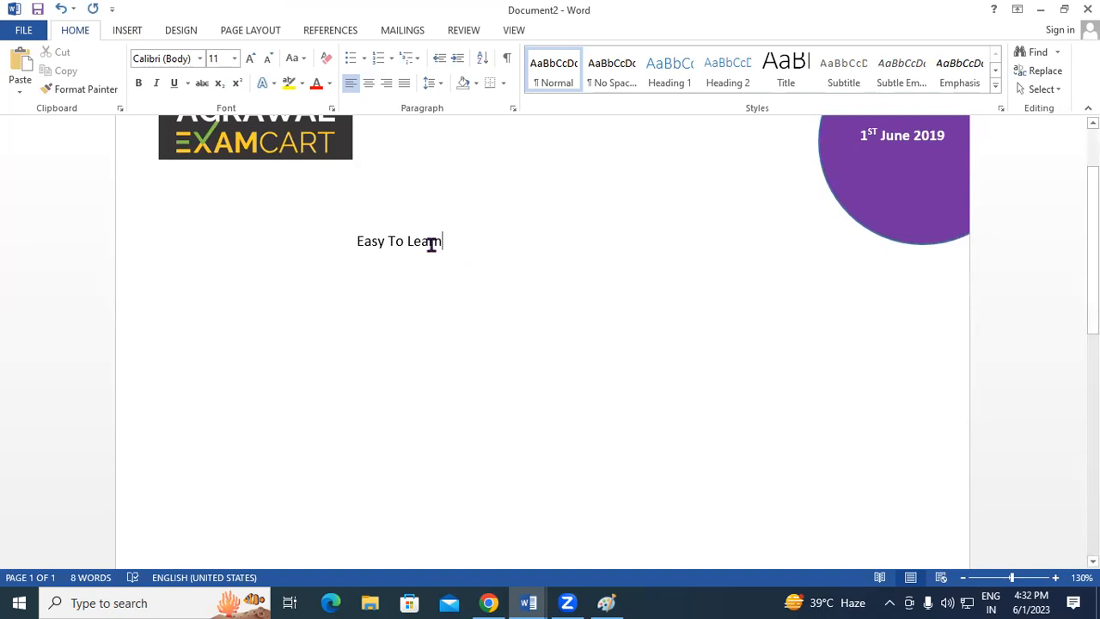
{"action": "left_click_drag", "start_coordinate": [432, 243], "coordinate": [337, 239]}
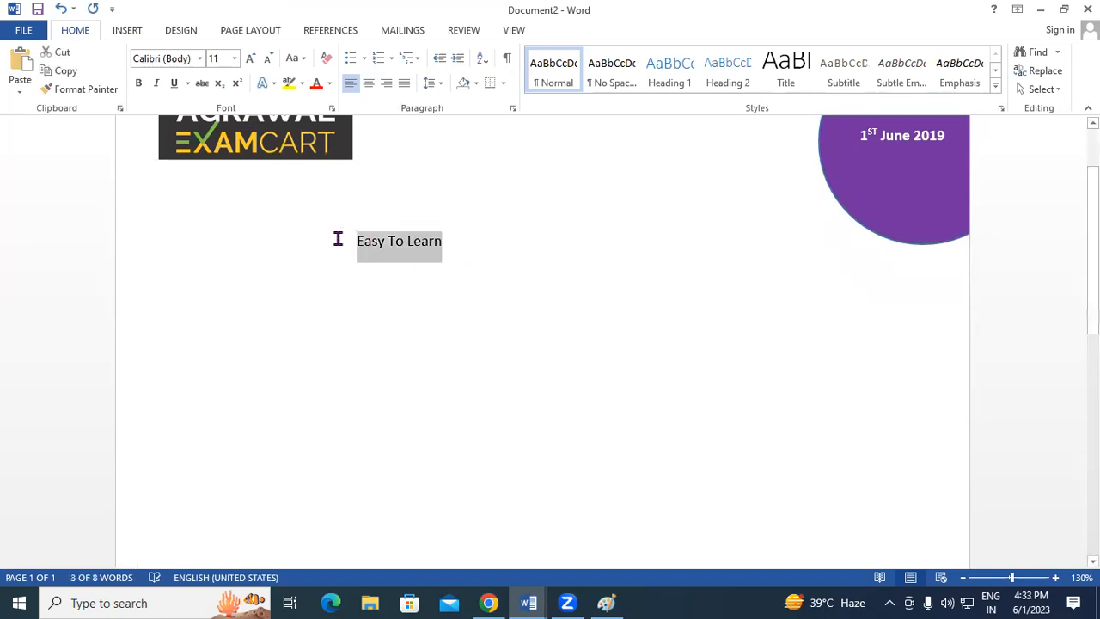
{"action": "key", "text": "ctrl+shift+a"}
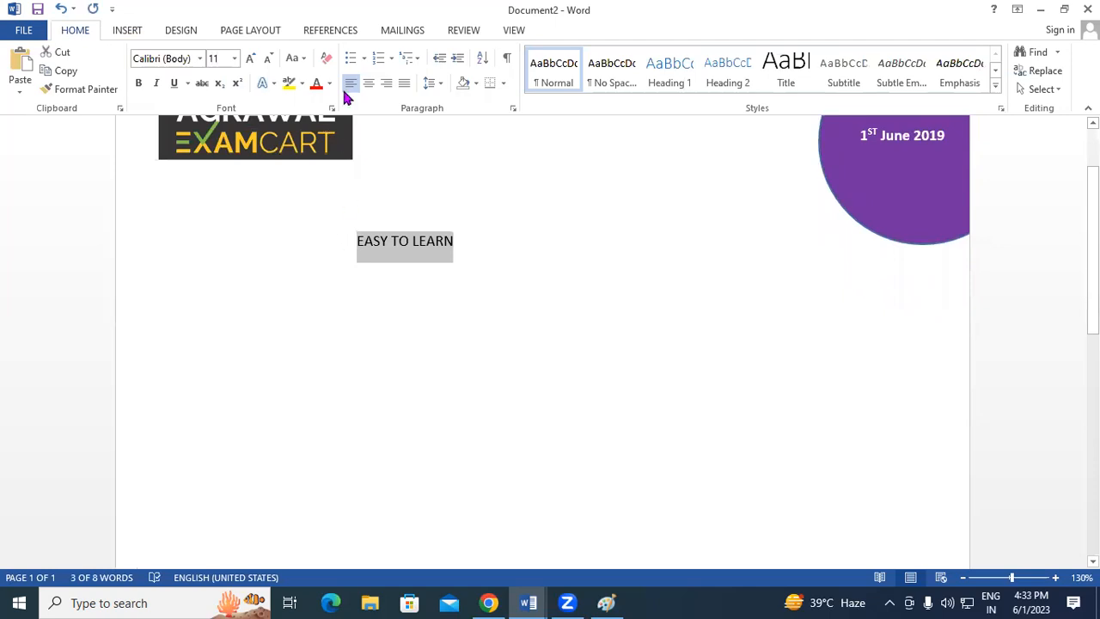
Centre the EASY TO LEARN heading, enlarge it to 36 pt and make it bold.
{"action": "left_click", "coordinate": [368, 83]}
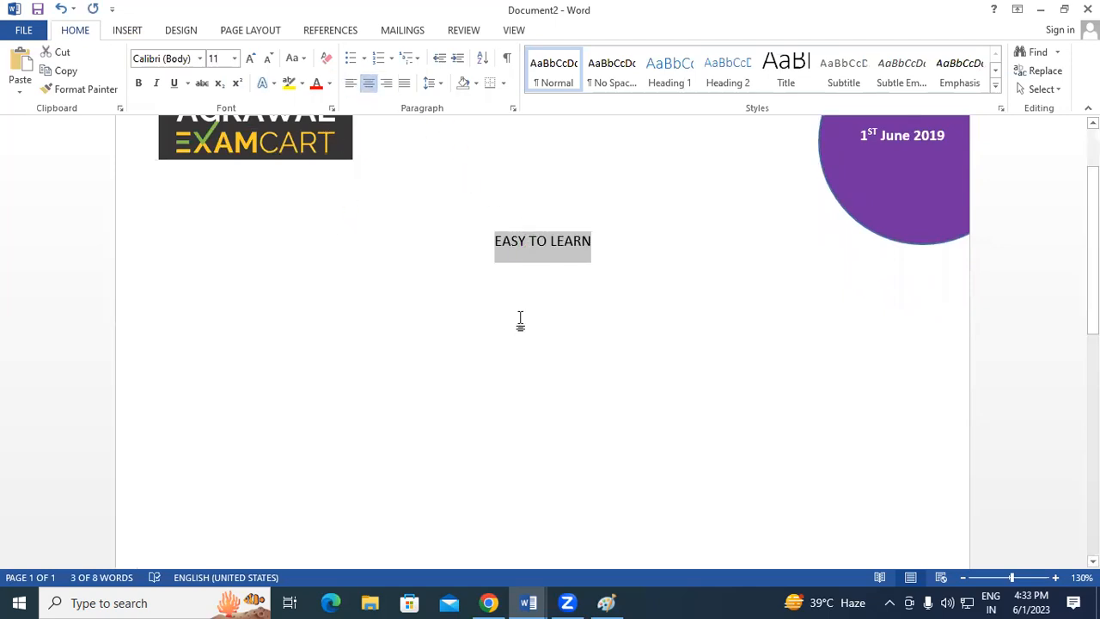
{"action": "left_click", "coordinate": [250, 59]}
{"action": "left_click", "coordinate": [250, 59]}
{"action": "left_click", "coordinate": [250, 59]}
{"action": "left_click", "coordinate": [250, 59]}
{"action": "left_click", "coordinate": [250, 59]}
{"action": "left_click", "coordinate": [250, 59]}
{"action": "left_click", "coordinate": [250, 58]}
{"action": "left_click", "coordinate": [250, 58]}
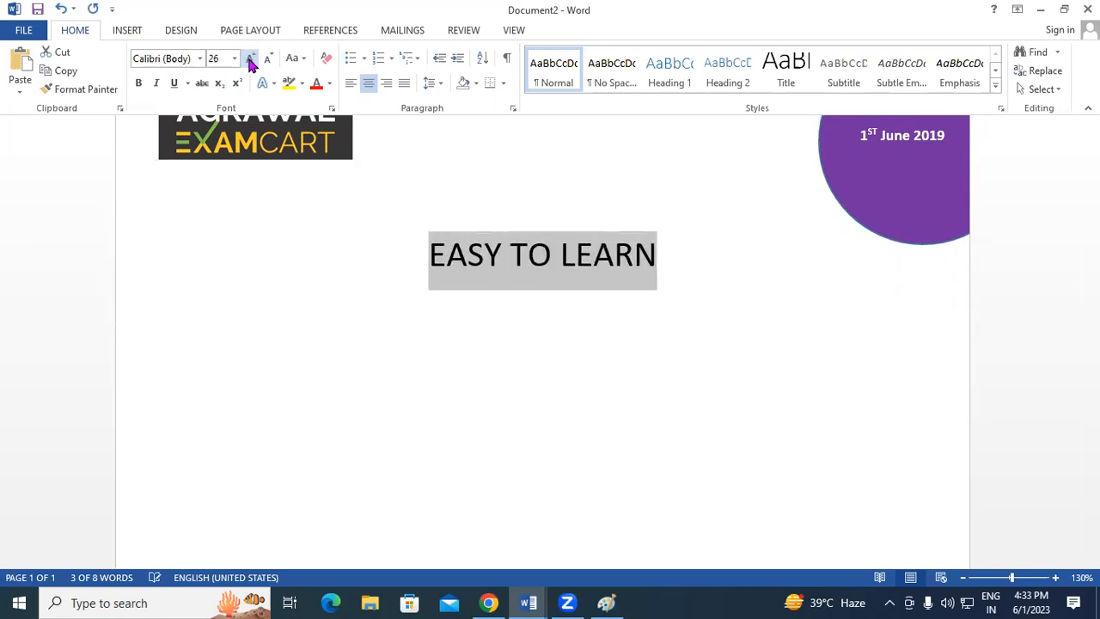
{"action": "left_click", "coordinate": [250, 59]}
{"action": "left_click", "coordinate": [250, 59]}
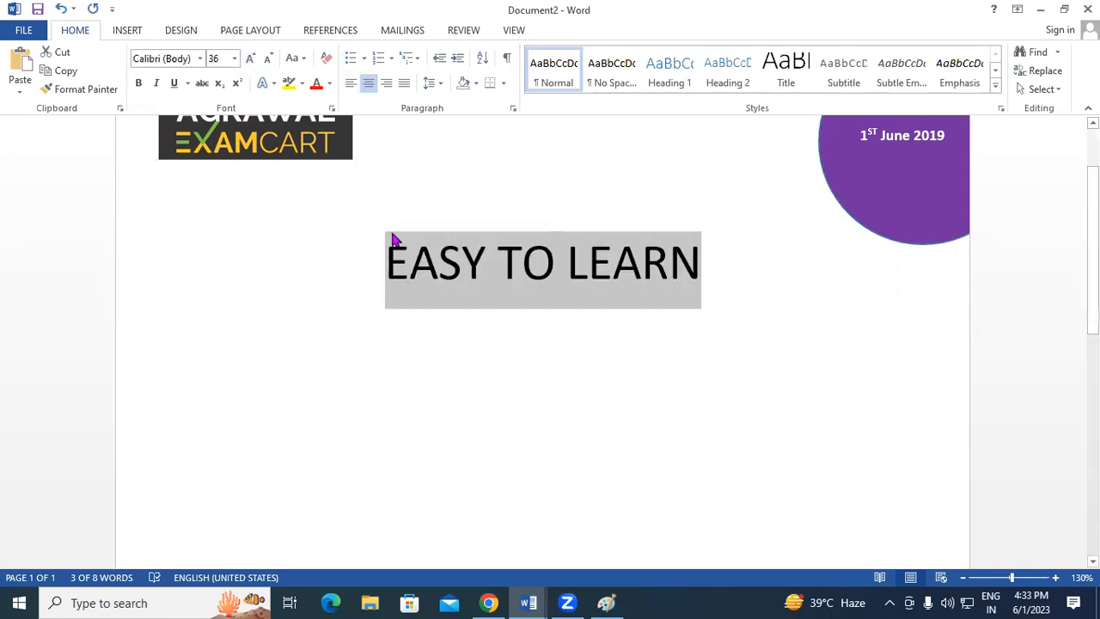
{"action": "left_click", "coordinate": [144, 86]}
{"action": "left_click", "coordinate": [720, 274]}
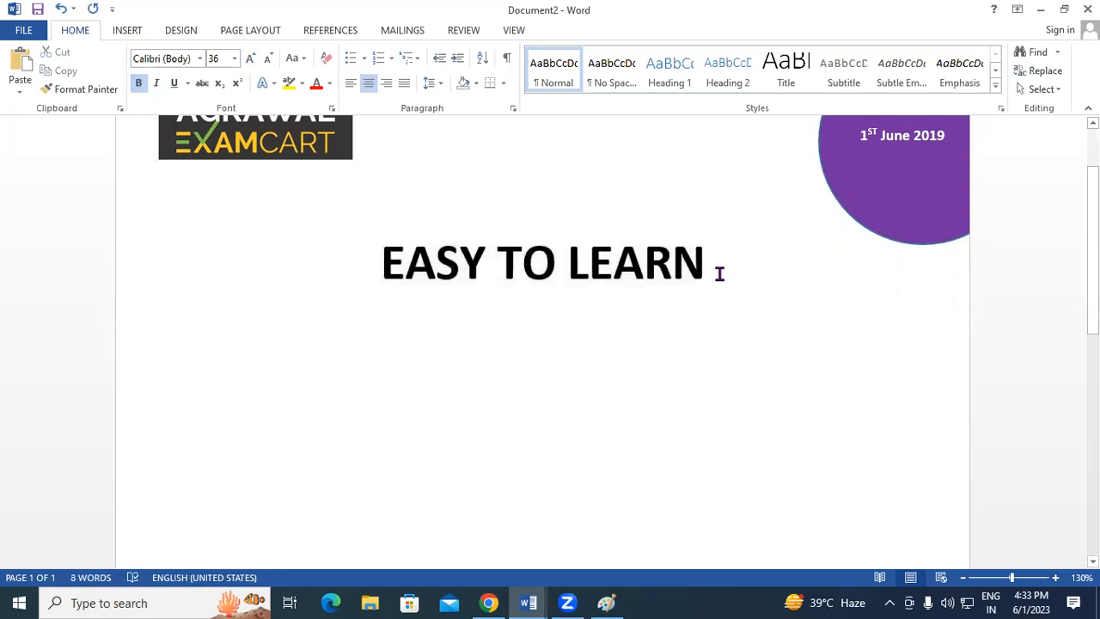
Add a new line reading 'CCC' and enlarge it to 170 pt.
{"action": "key", "text": "Return"}
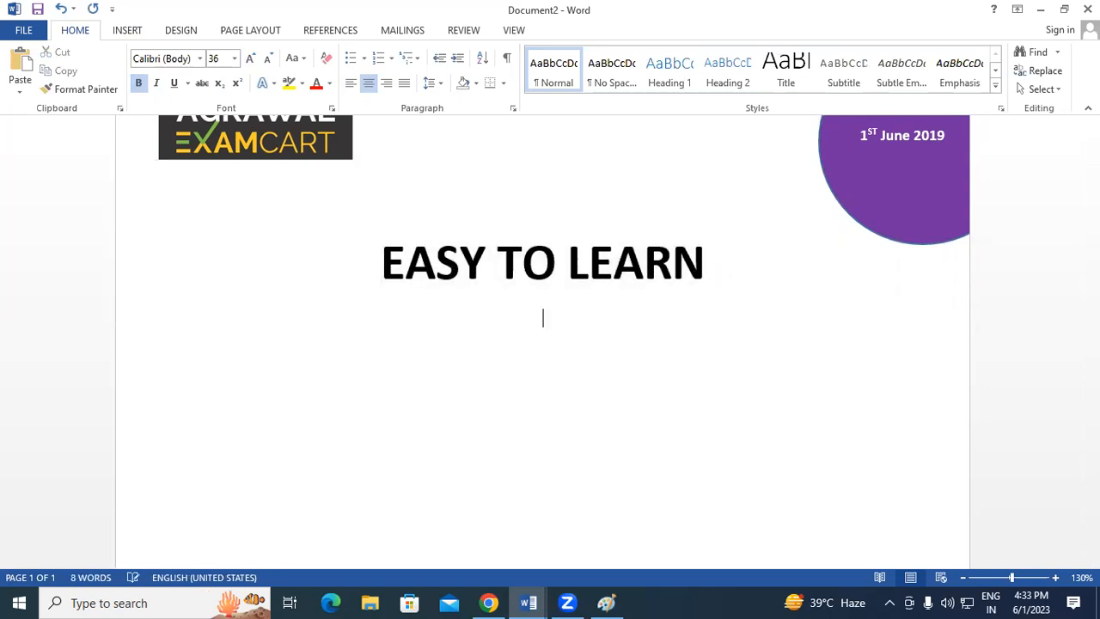
{"action": "type", "text": "CCC"}
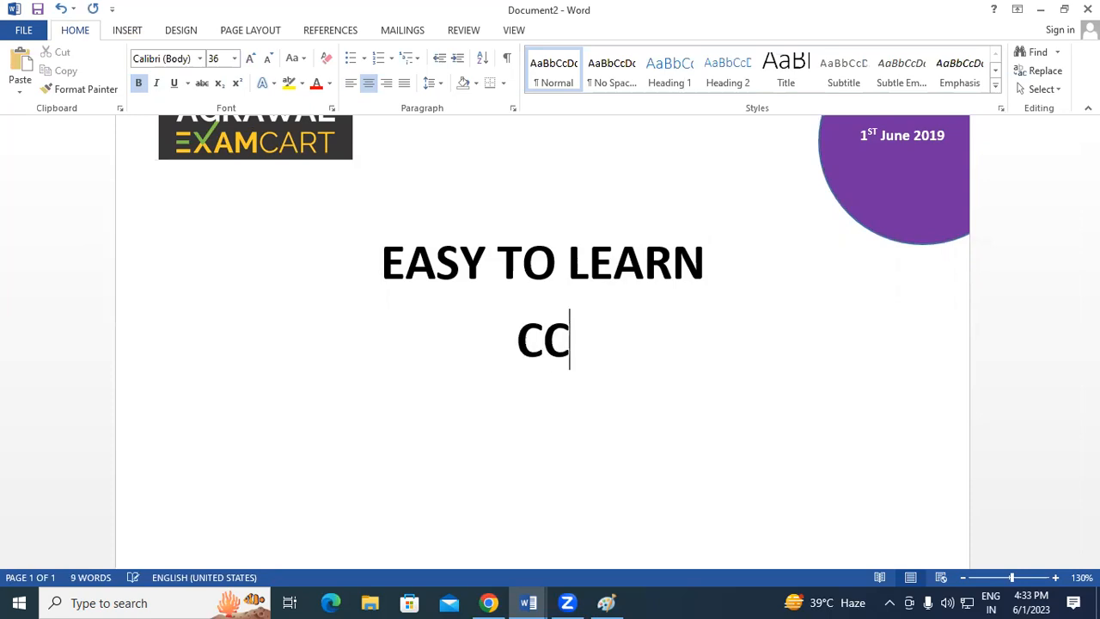
{"action": "left_click_drag", "start_coordinate": [594, 341], "coordinate": [504, 338]}
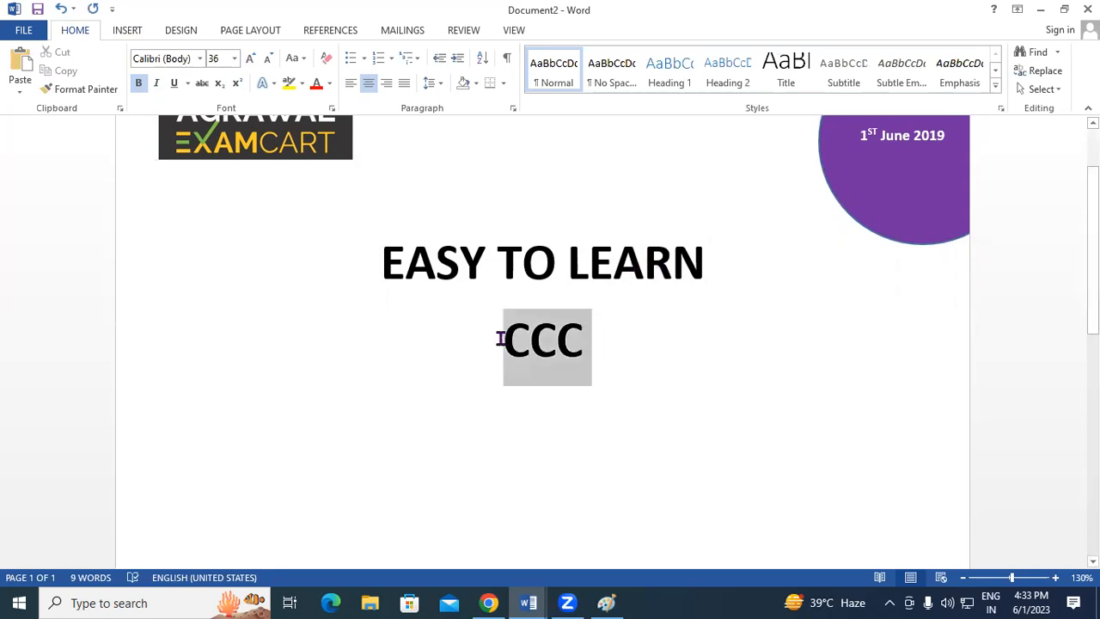
{"action": "left_click", "coordinate": [256, 57]}
{"action": "left_click", "coordinate": [256, 57]}
{"action": "left_click", "coordinate": [256, 57]}
{"action": "left_click", "coordinate": [256, 57]}
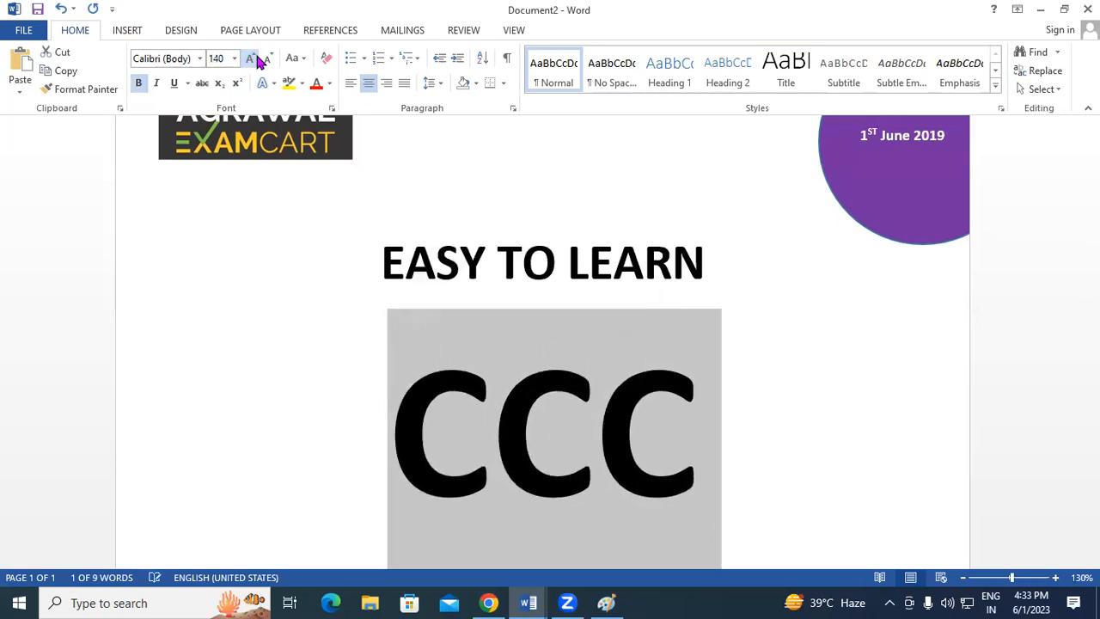
{"action": "left_click", "coordinate": [256, 57]}
{"action": "left_click", "coordinate": [256, 59]}
Remove the space after the EASY TO LEARN and CCC paragraphs.
{"action": "scroll", "coordinate": [755, 409], "scroll_direction": "down", "scroll_amount": 3}
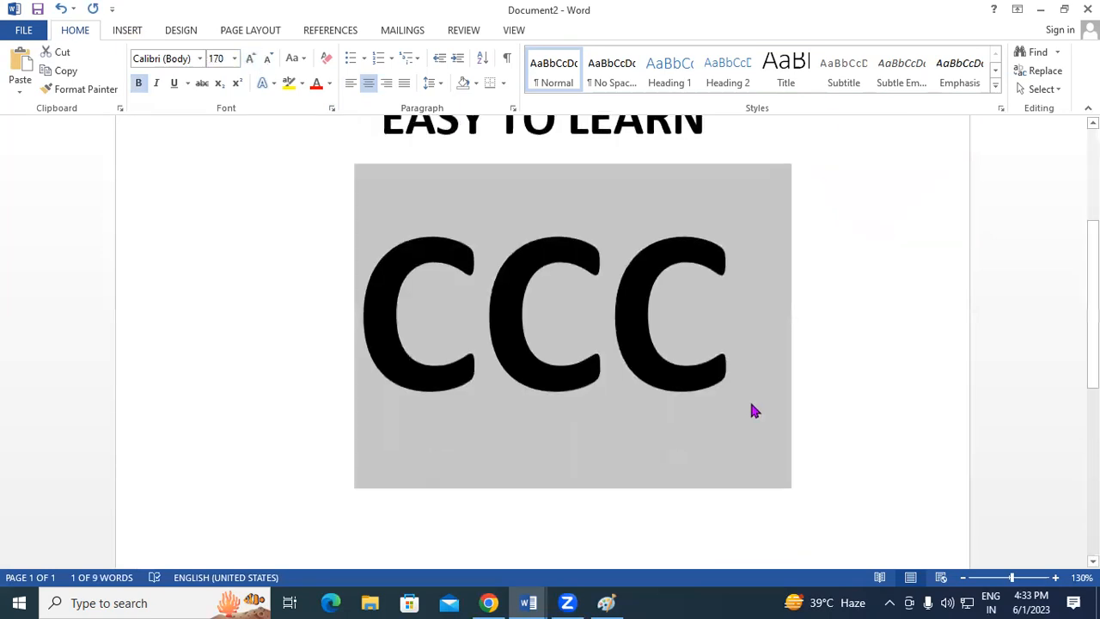
{"action": "scroll", "coordinate": [753, 408], "scroll_direction": "up", "scroll_amount": 2}
{"action": "left_click", "coordinate": [398, 215]}
{"action": "left_click_drag", "start_coordinate": [398, 215], "coordinate": [694, 416]}
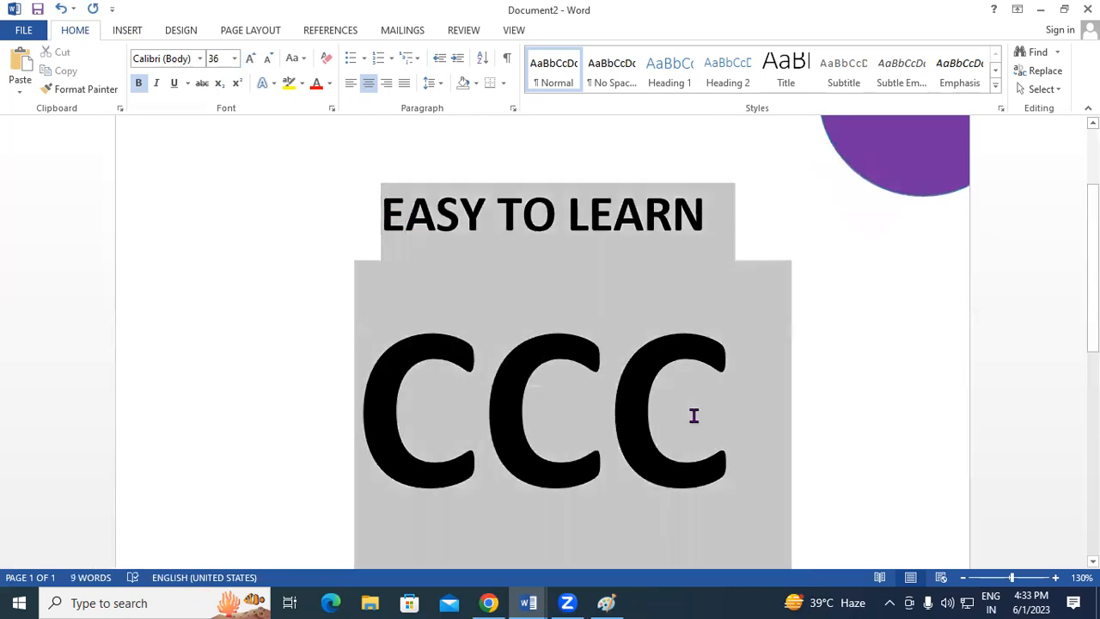
{"action": "left_click", "coordinate": [435, 83]}
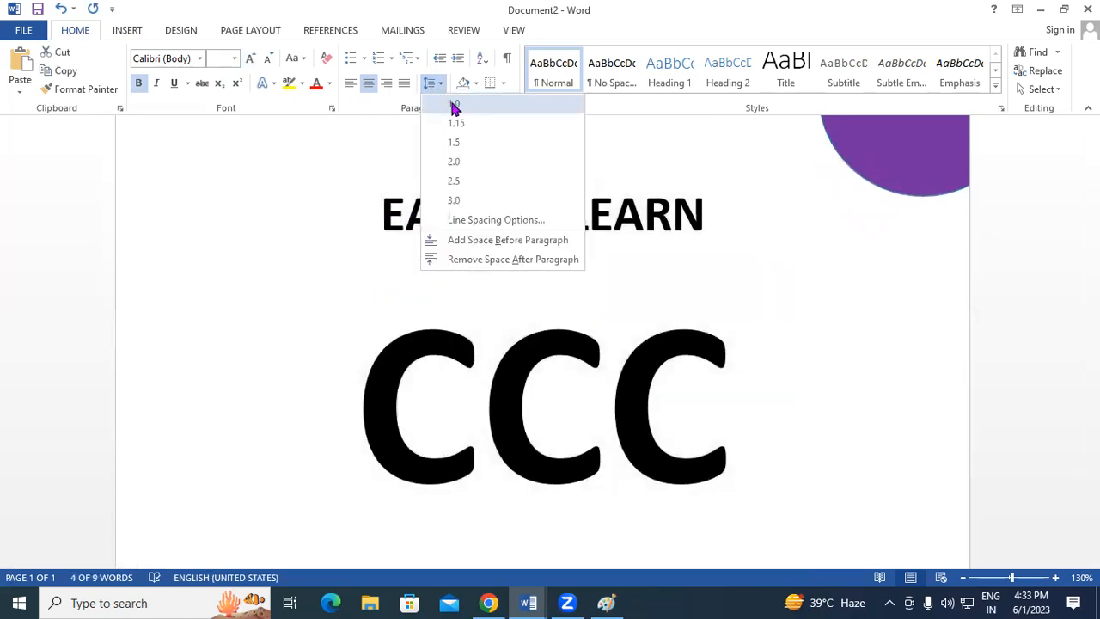
{"action": "left_click", "coordinate": [496, 259]}
{"action": "scroll", "coordinate": [509, 344], "scroll_direction": "down", "scroll_amount": 1}
{"action": "scroll", "coordinate": [509, 343], "scroll_direction": "up", "scroll_amount": 1}
{"action": "left_click", "coordinate": [605, 392]}
Set the CCC text's font to Baskerville Old Face.
{"action": "left_click_drag", "start_coordinate": [405, 357], "coordinate": [758, 384]}
{"action": "left_click", "coordinate": [199, 58]}
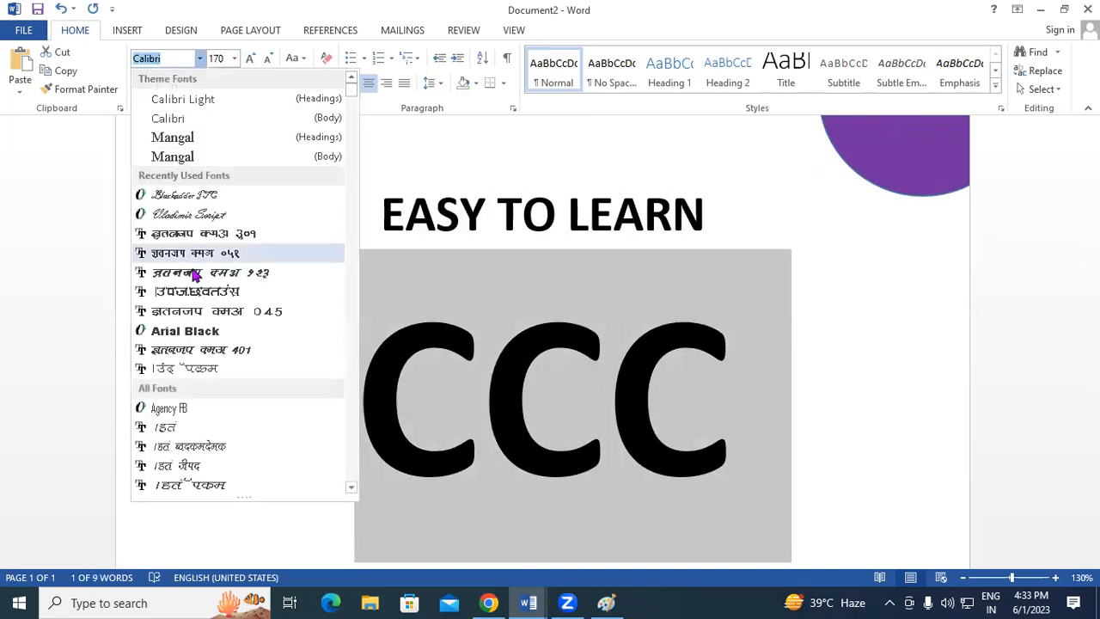
{"action": "scroll", "coordinate": [220, 412], "scroll_direction": "down", "scroll_amount": 2}
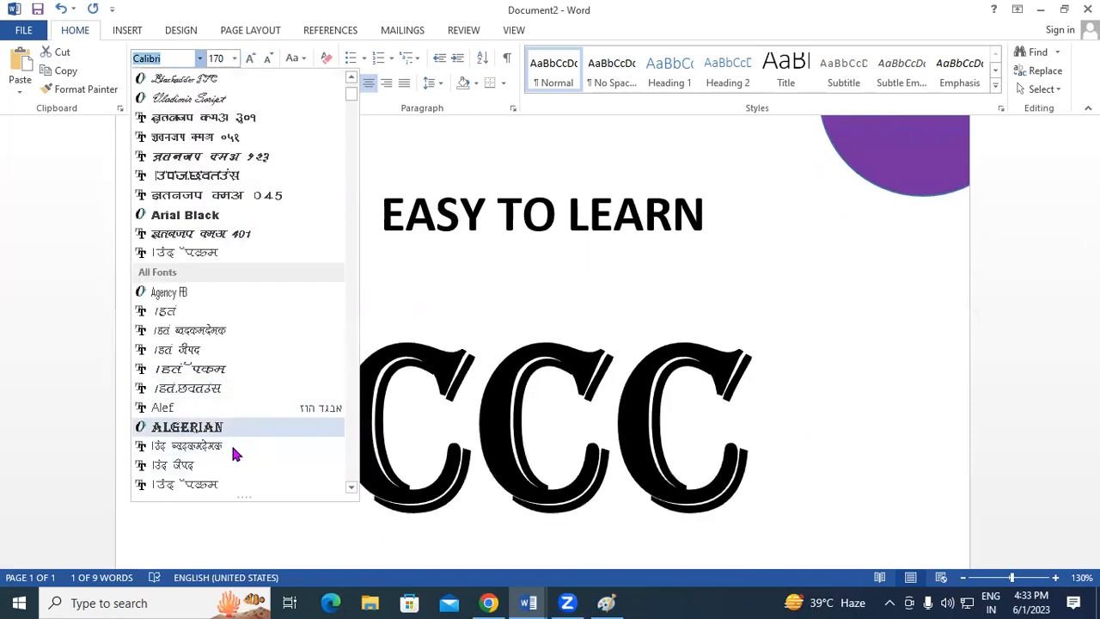
{"action": "scroll", "coordinate": [230, 443], "scroll_direction": "down", "scroll_amount": 3}
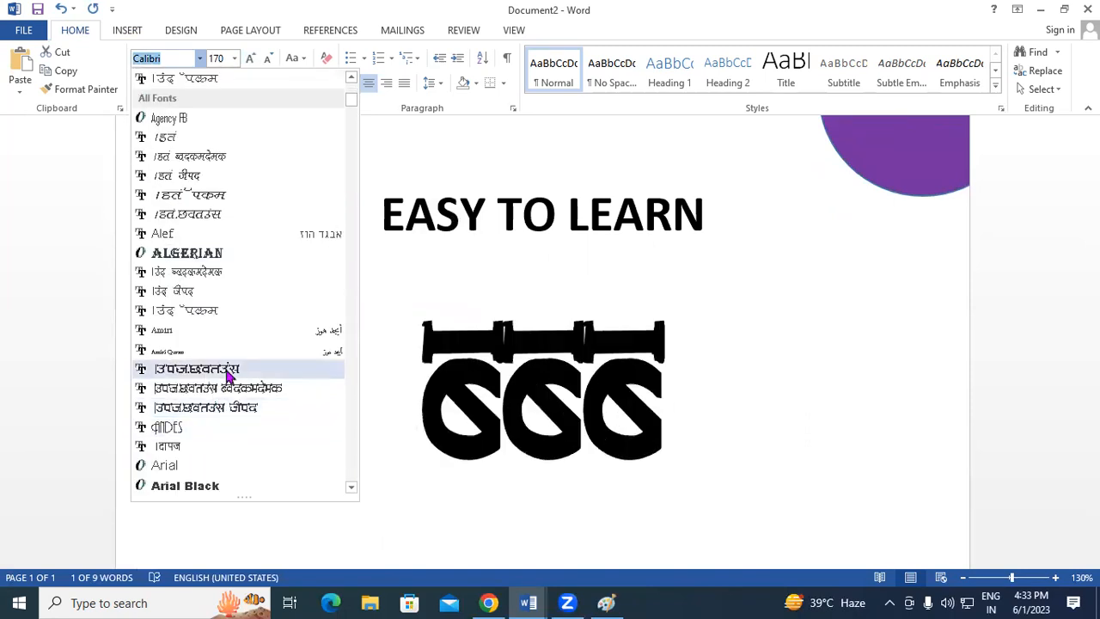
{"action": "scroll", "coordinate": [220, 407], "scroll_direction": "down", "scroll_amount": 3}
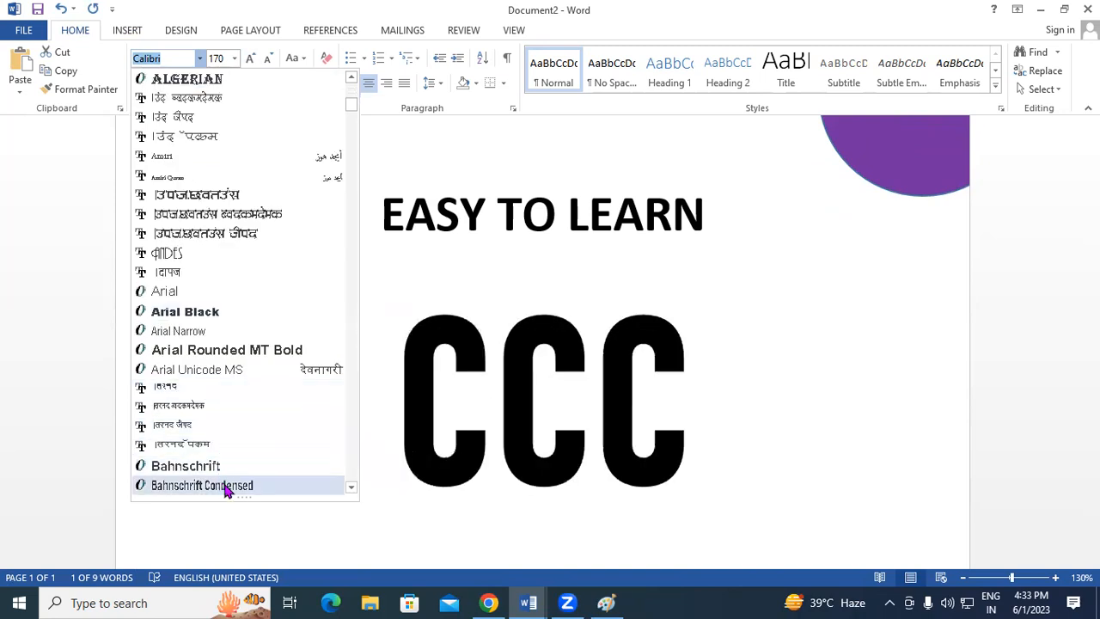
{"action": "scroll", "coordinate": [228, 490], "scroll_direction": "down", "scroll_amount": 3}
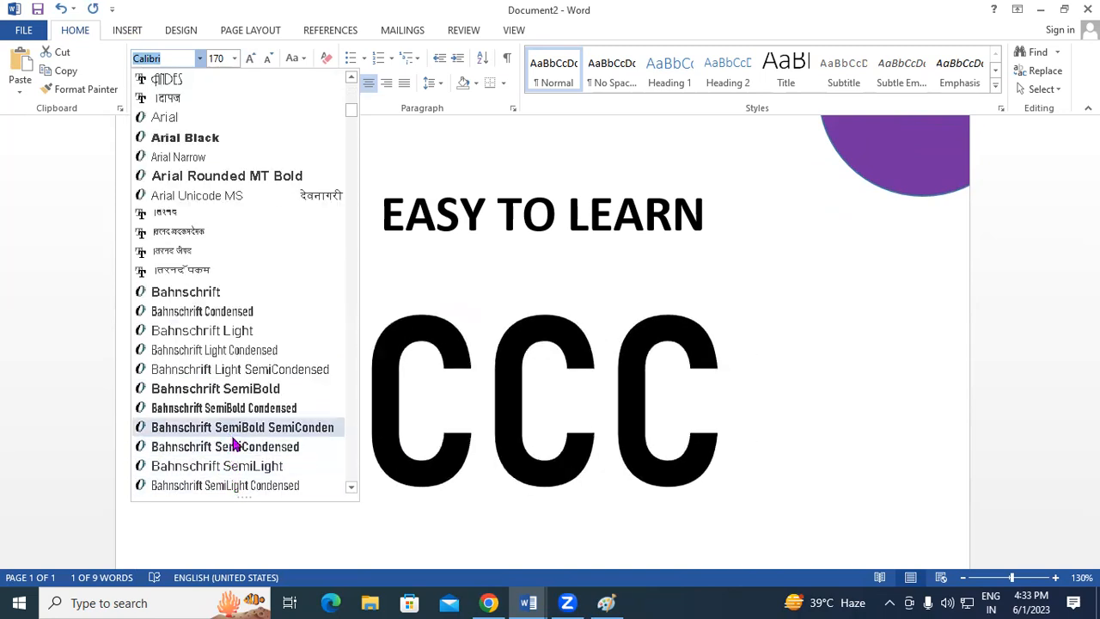
{"action": "scroll", "coordinate": [238, 465], "scroll_direction": "down", "scroll_amount": 1}
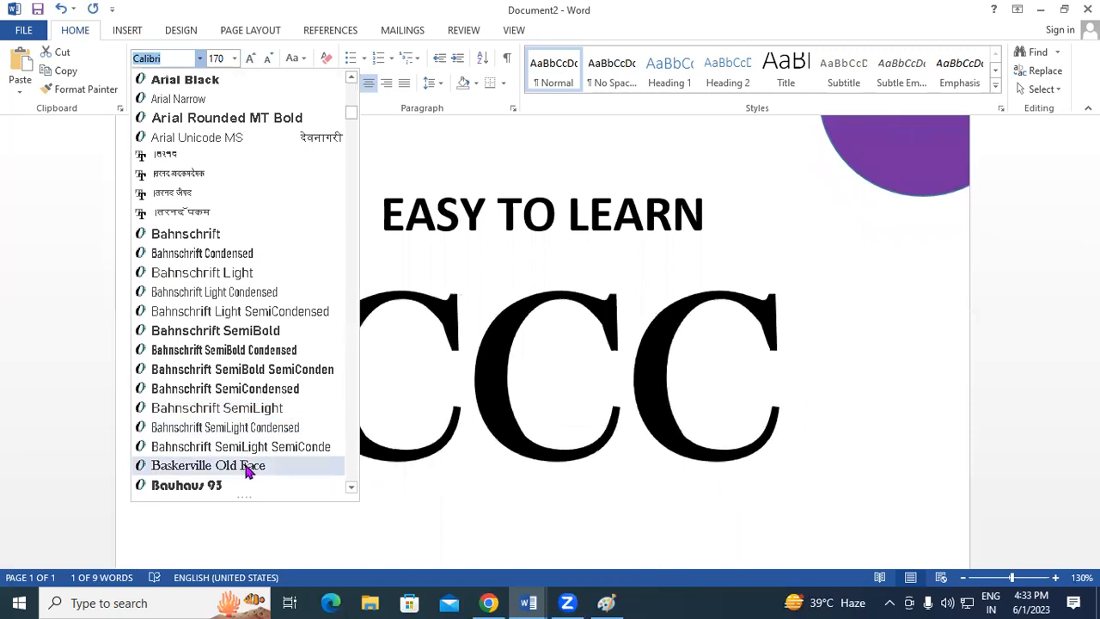
{"action": "left_click", "coordinate": [246, 465]}
{"action": "left_click", "coordinate": [631, 341]}
Colour the CCC text purple, then open the File Info page.
{"action": "scroll", "coordinate": [645, 327], "scroll_direction": "down", "scroll_amount": 2}
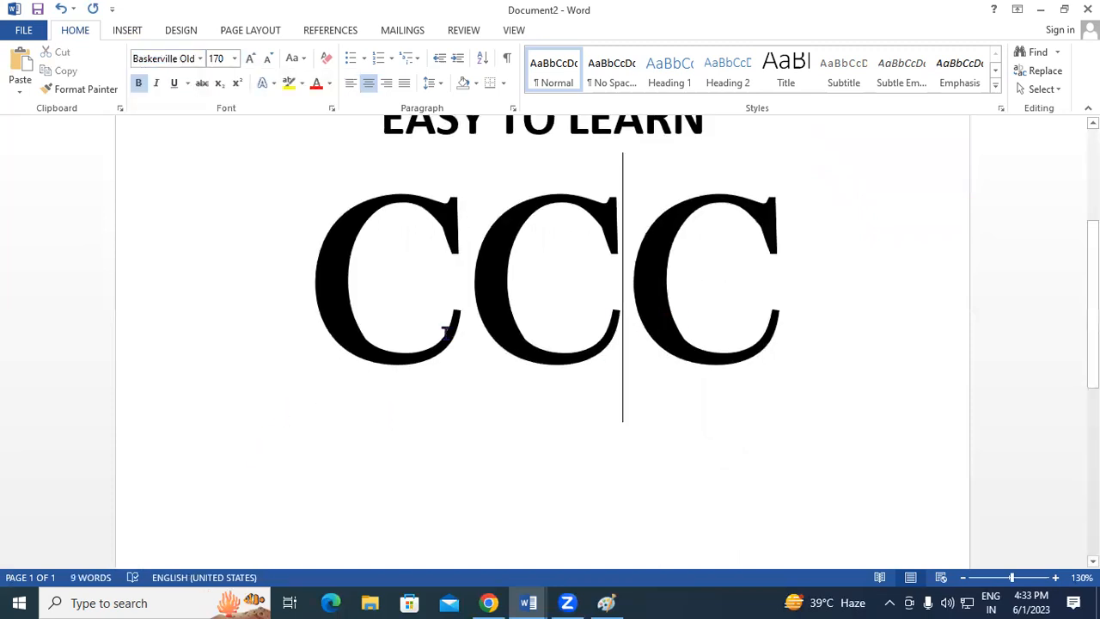
{"action": "left_click_drag", "start_coordinate": [347, 290], "coordinate": [691, 338]}
{"action": "scroll", "coordinate": [690, 339], "scroll_direction": "up", "scroll_amount": 4}
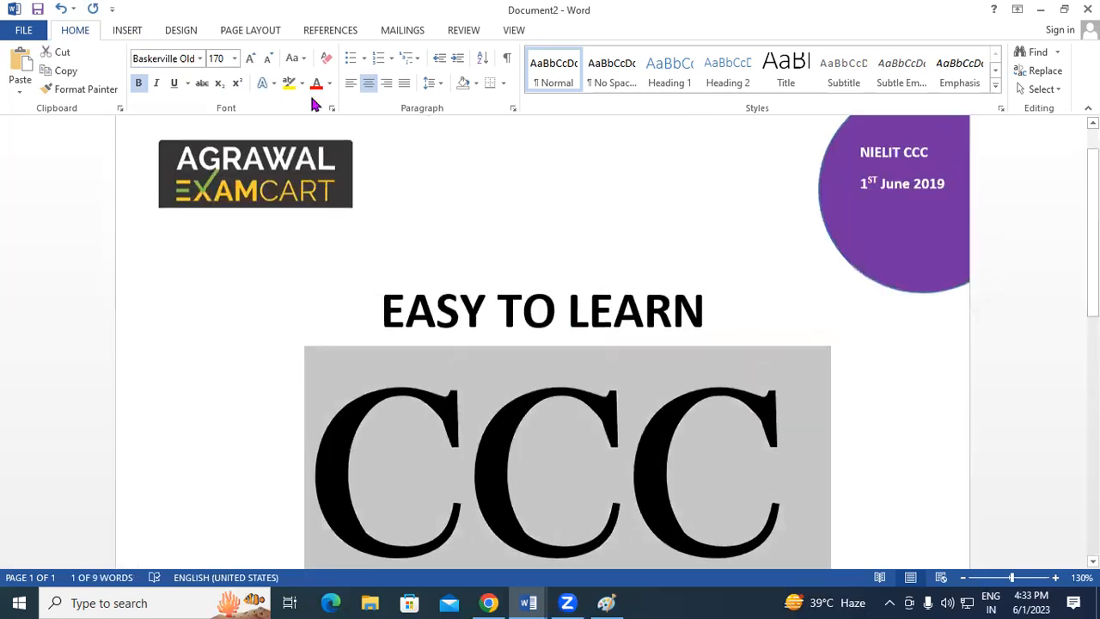
{"action": "left_click", "coordinate": [330, 84]}
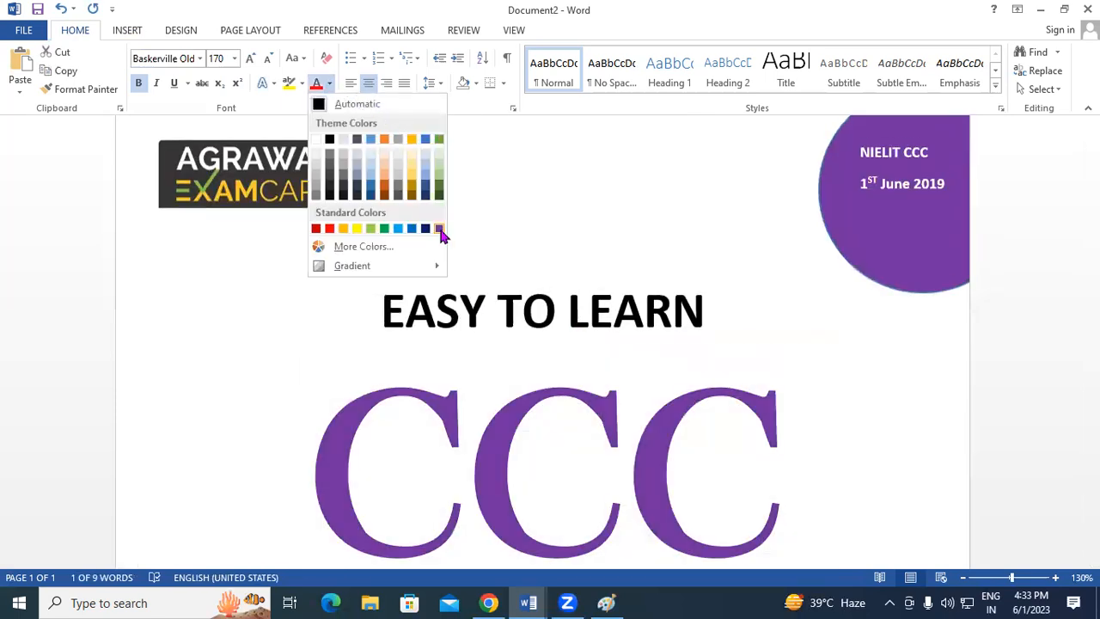
{"action": "left_click", "coordinate": [439, 228]}
{"action": "left_click", "coordinate": [872, 432]}
{"action": "scroll", "coordinate": [872, 431], "scroll_direction": "down", "scroll_amount": 2}
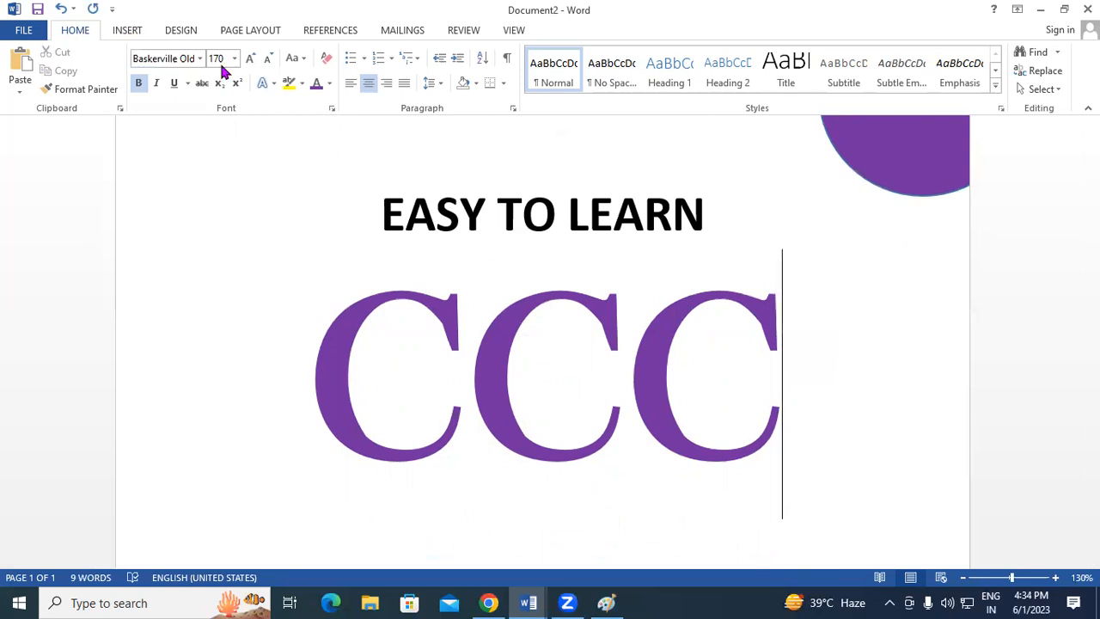
{"action": "left_click", "coordinate": [23, 30]}
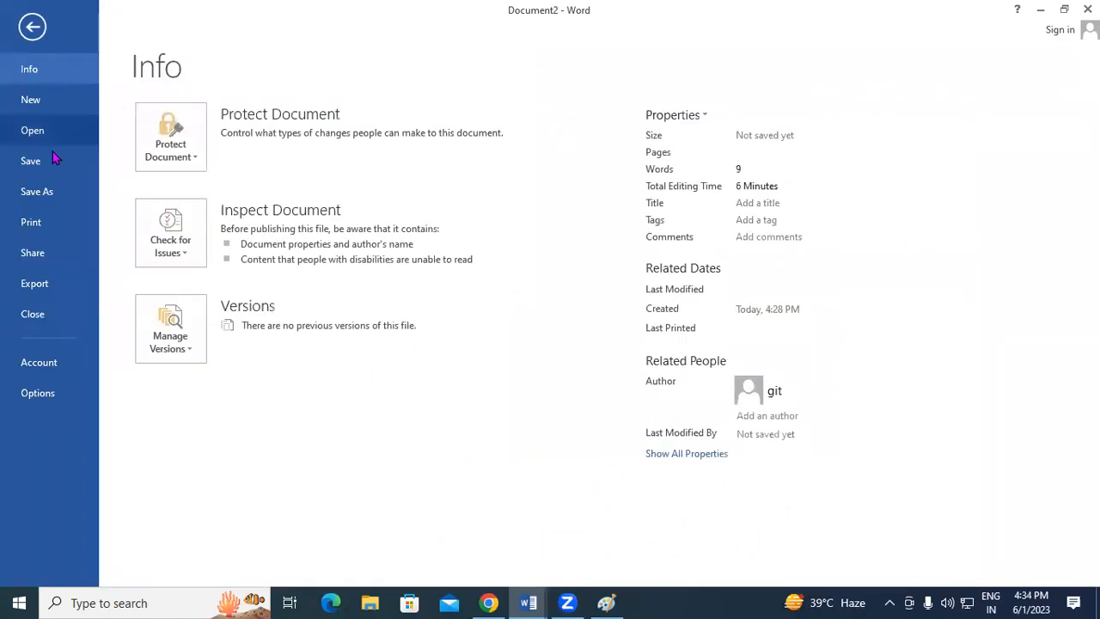
Preview the one-page CCC flyer as printed, then return to the document.
{"action": "left_click", "coordinate": [49, 224]}
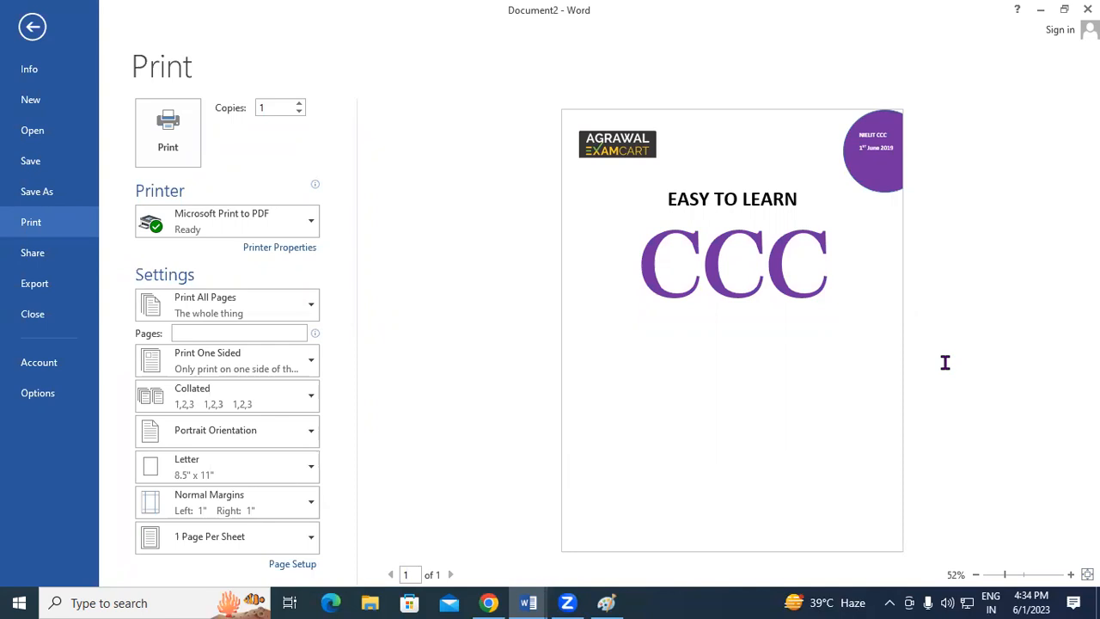
{"action": "left_click", "coordinate": [33, 28]}
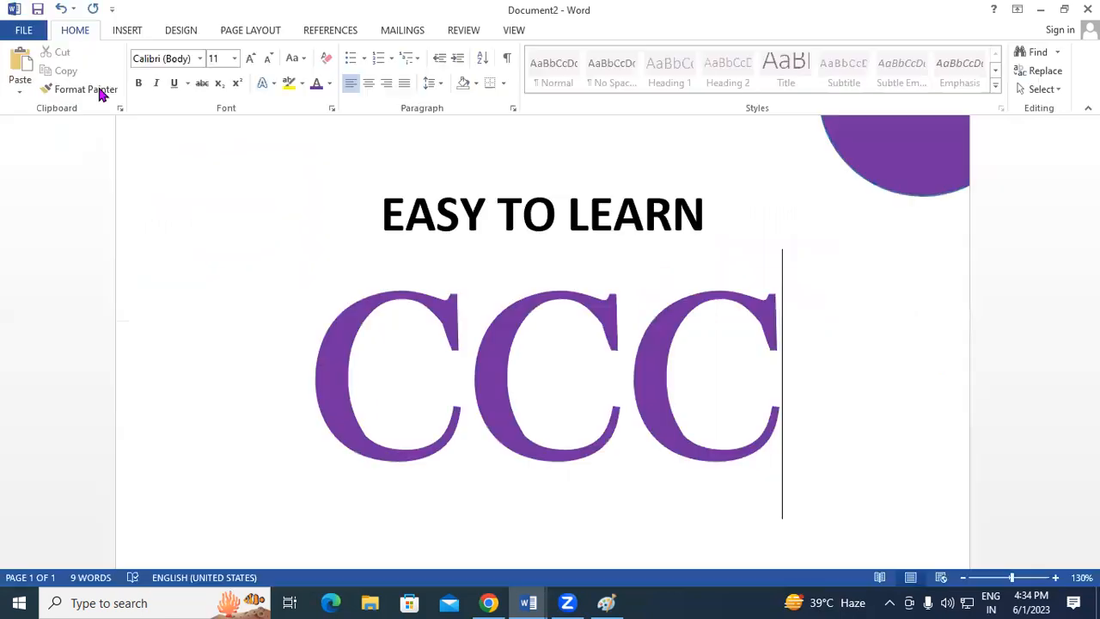
Look over the Insert tab's Table options, then create the new blank Document3.
{"action": "left_click", "coordinate": [129, 31]}
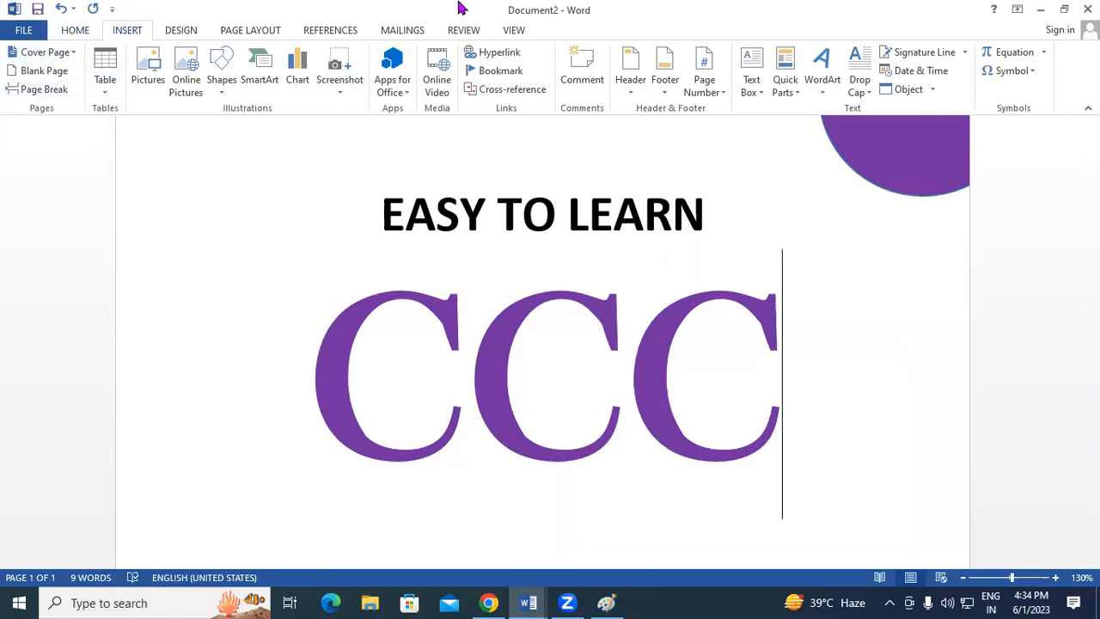
{"action": "left_click", "coordinate": [107, 95]}
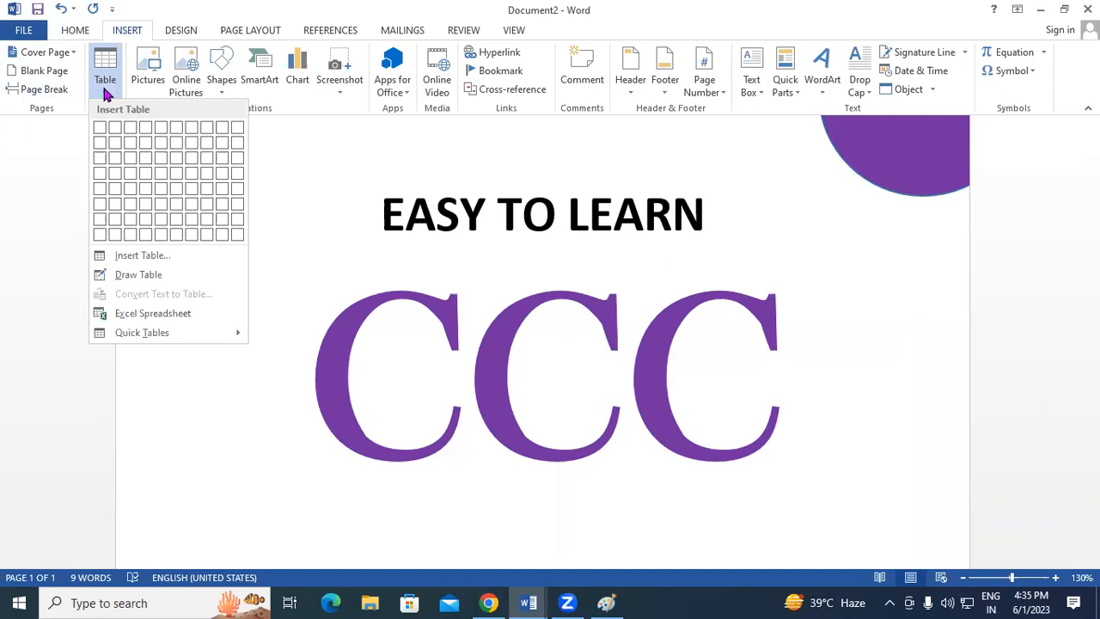
{"action": "left_click", "coordinate": [872, 423]}
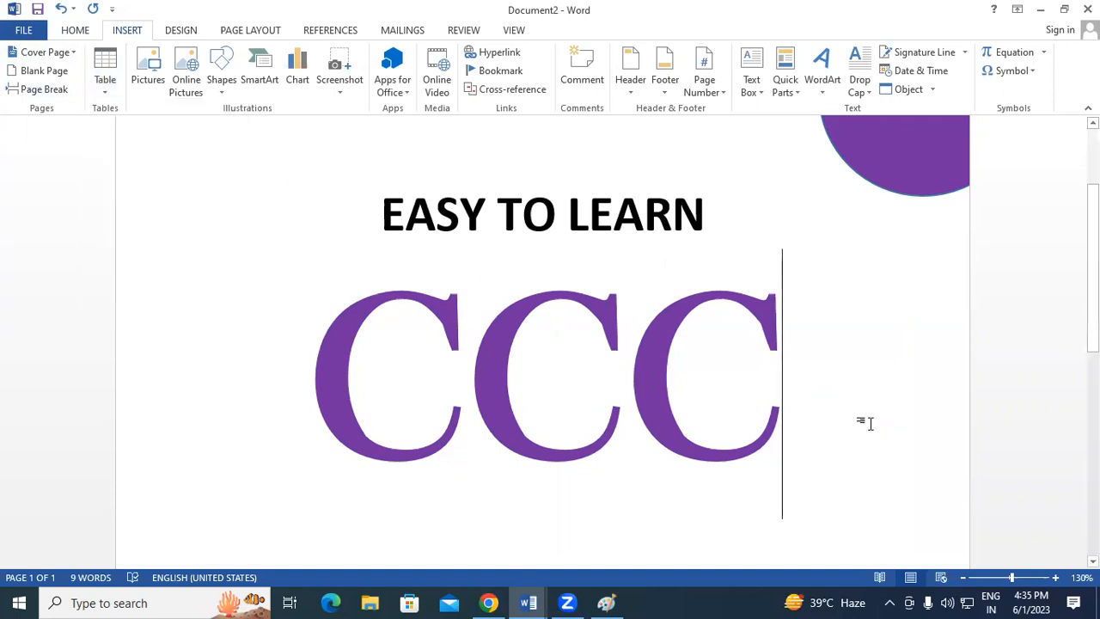
{"action": "key", "text": "ctrl+n"}
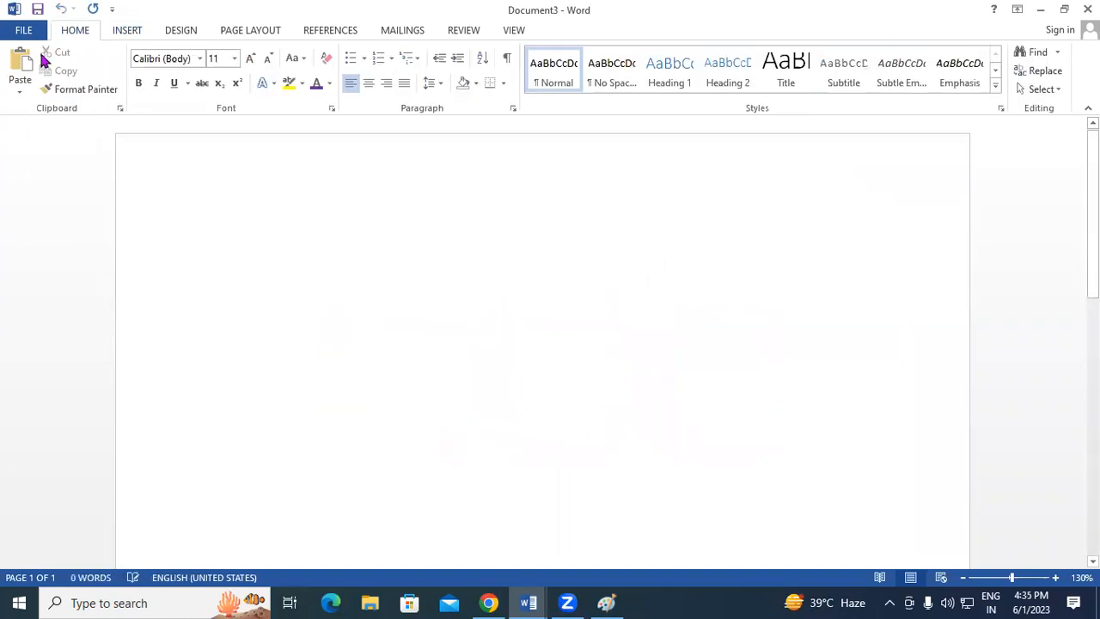
Show the Insert tab's table, picture and shape options for the blank Document3.
{"action": "left_click", "coordinate": [125, 31]}
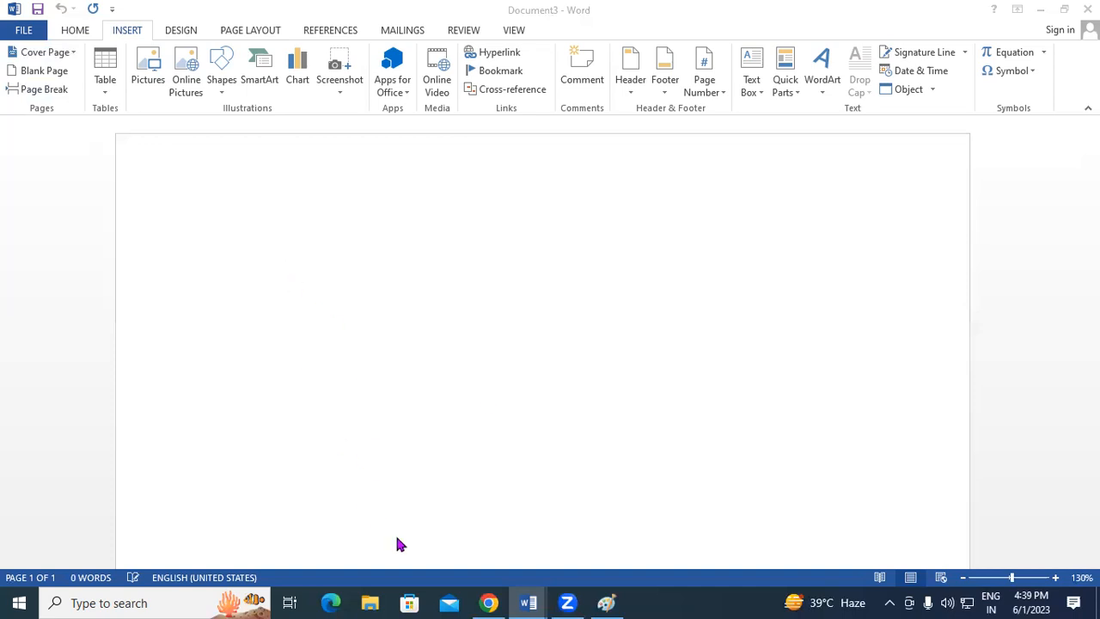
{"action": "left_click", "coordinate": [278, 236]}
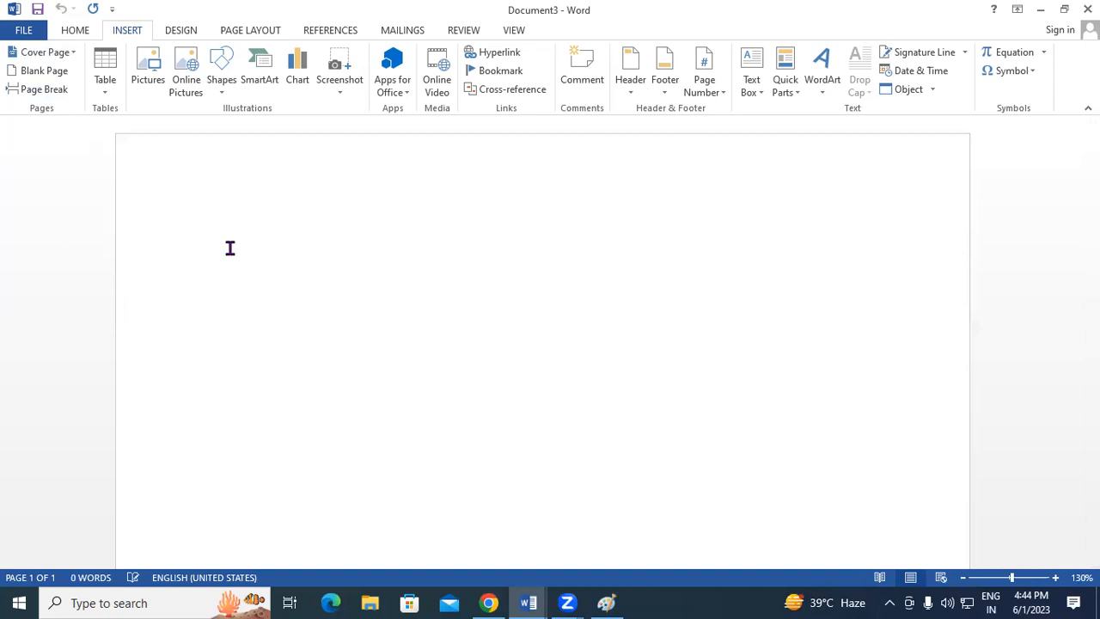
Insert a blank 10-column by 4-row table and place the caret on the line below it.
{"action": "left_click", "coordinate": [117, 89]}
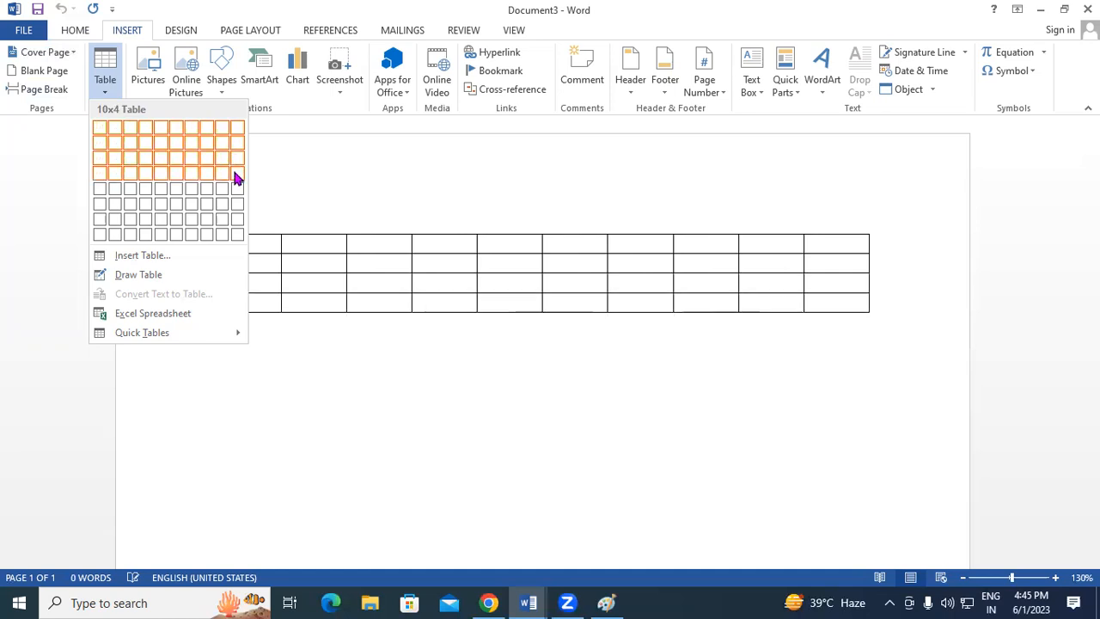
{"action": "left_click", "coordinate": [237, 178]}
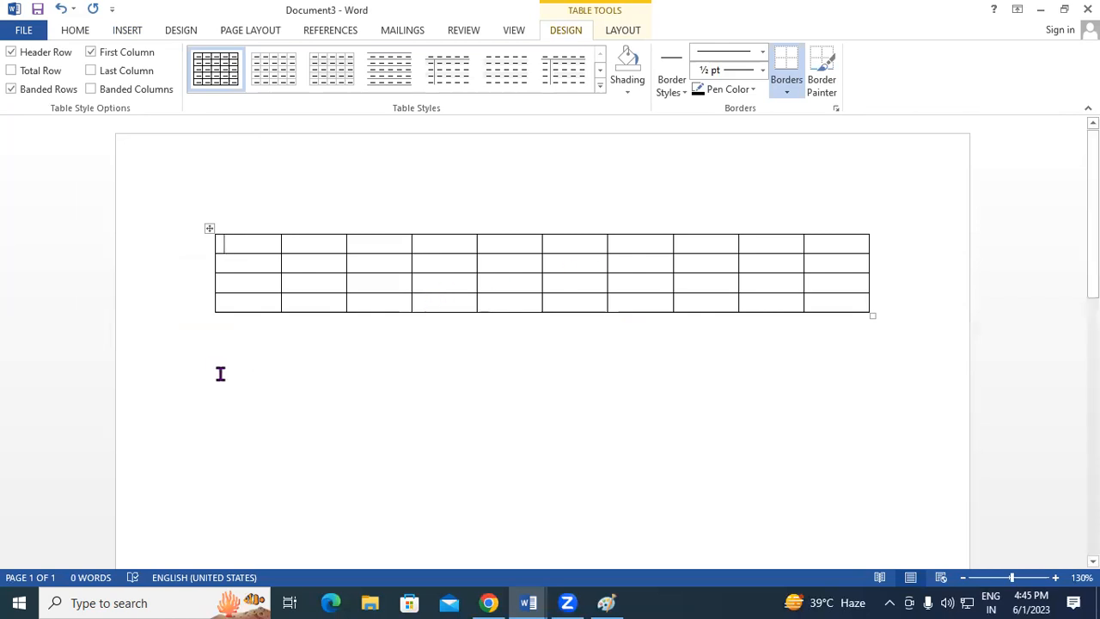
{"action": "left_click", "coordinate": [292, 354]}
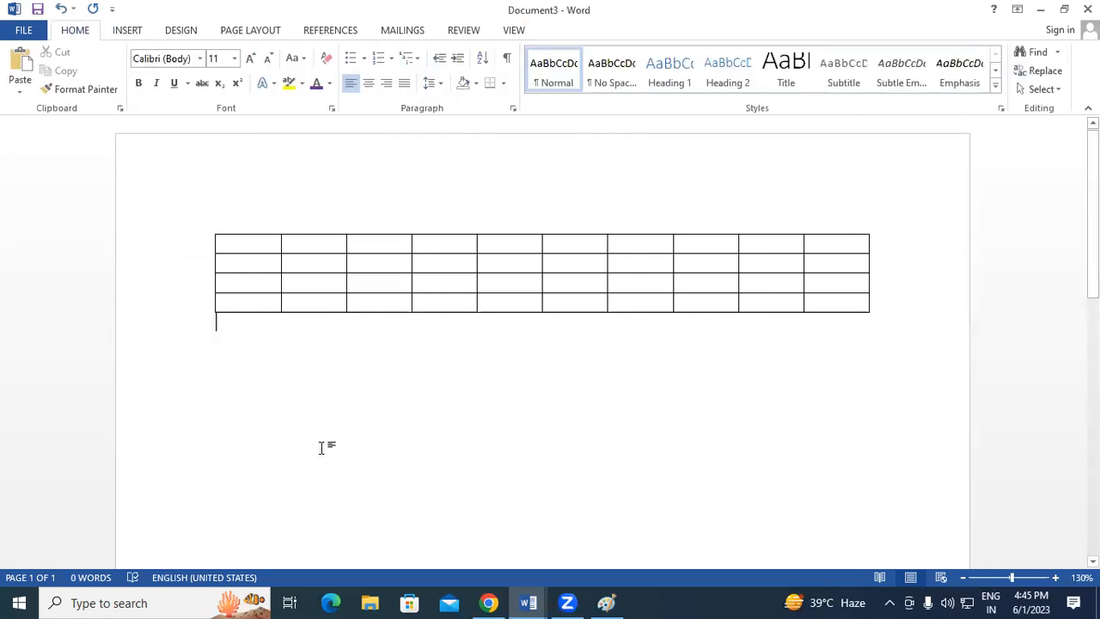
In a new document, insert a 7-column, 5-row table through the Insert Table dialog.
{"action": "key", "text": "ctrl+n"}
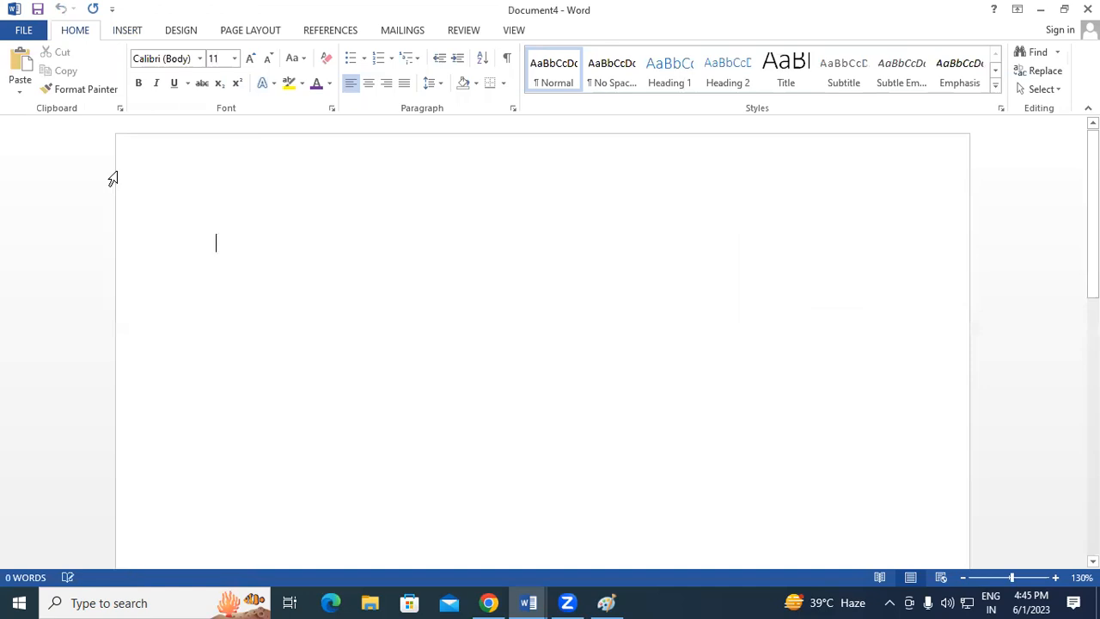
{"action": "left_click", "coordinate": [120, 31]}
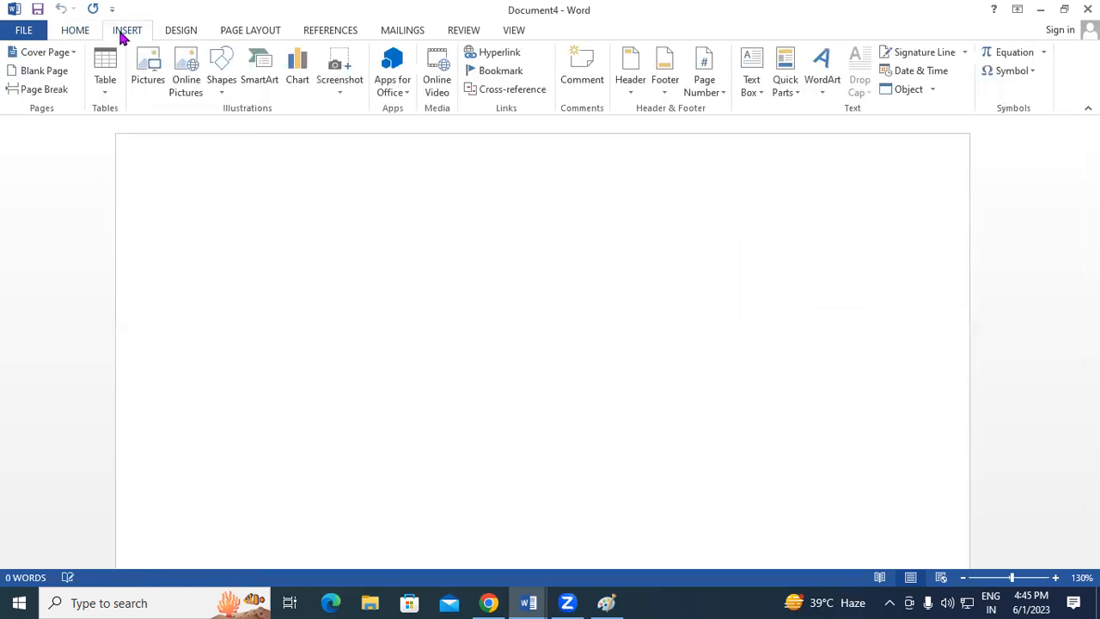
{"action": "left_click", "coordinate": [106, 86]}
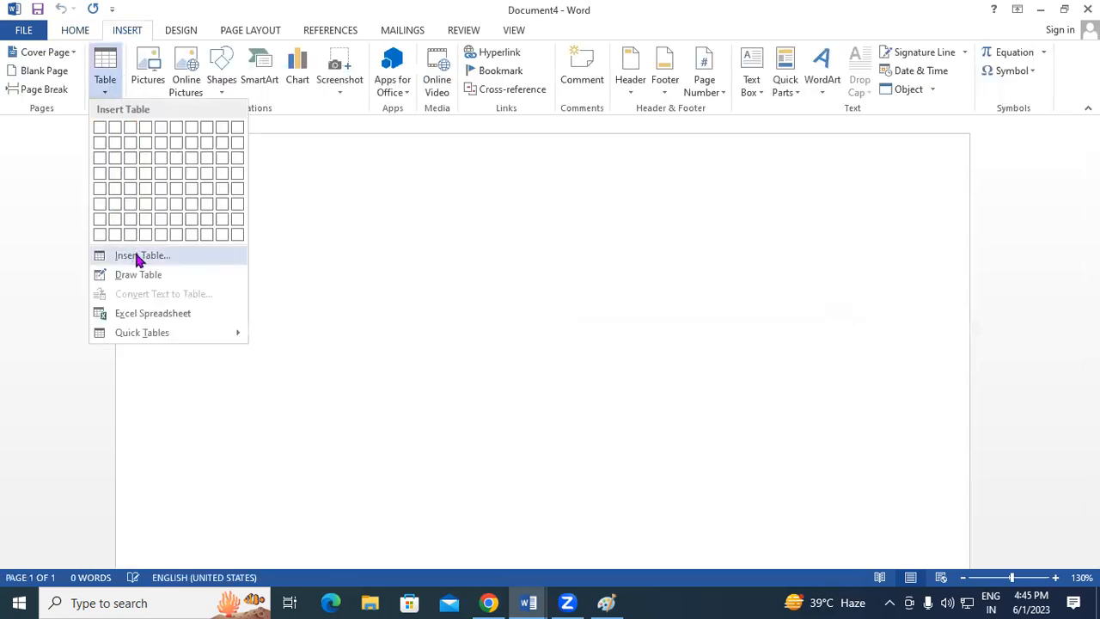
{"action": "left_click", "coordinate": [137, 259]}
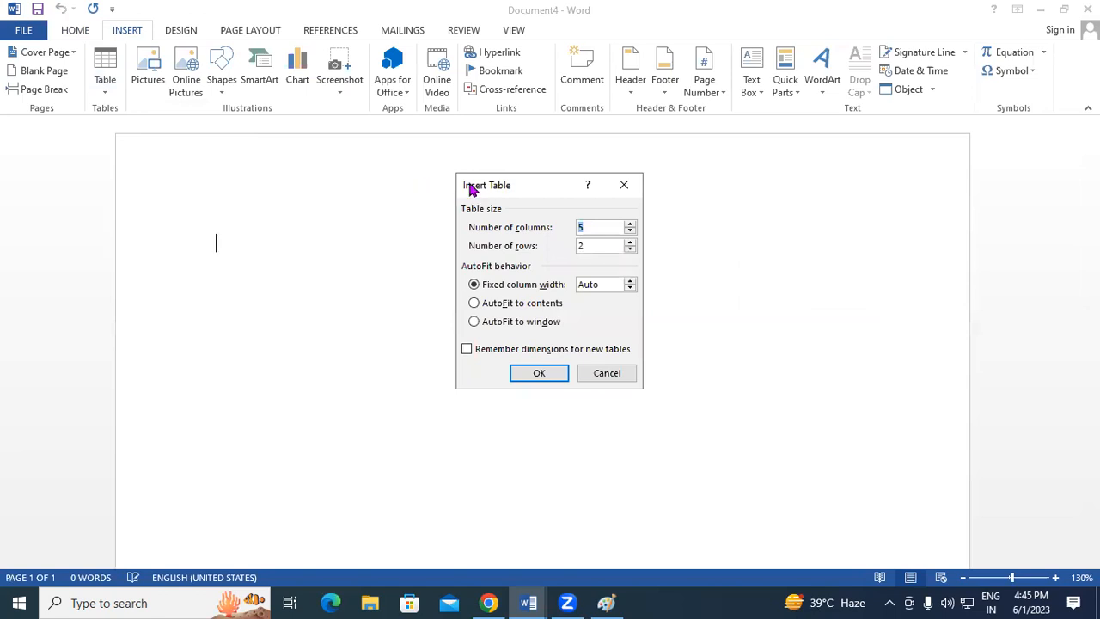
{"action": "left_click_drag", "start_coordinate": [470, 189], "coordinate": [398, 143]}
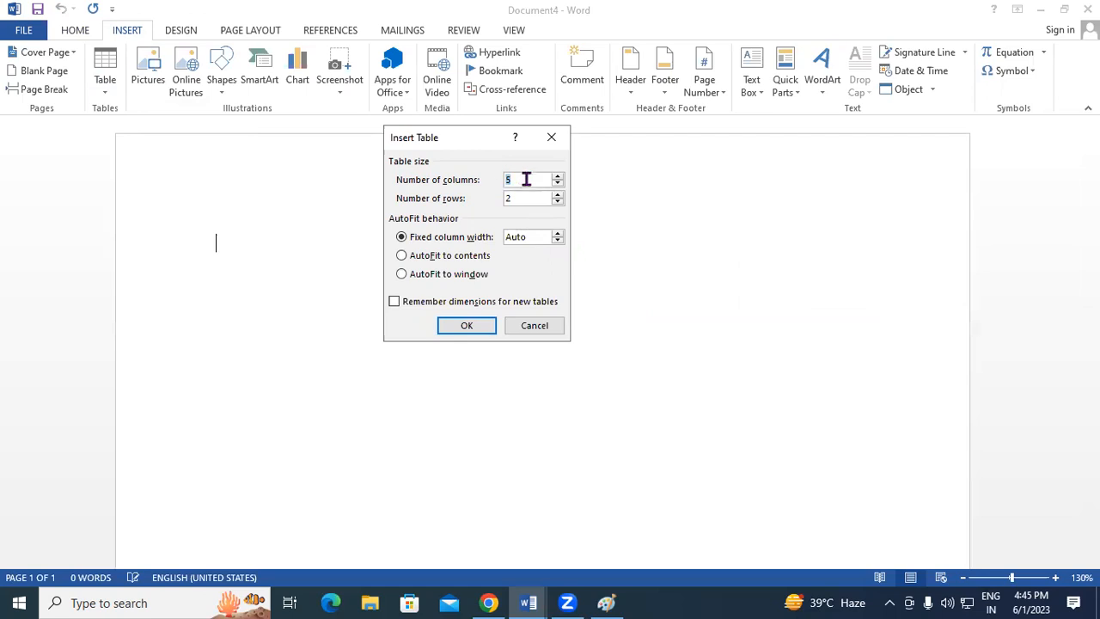
{"action": "type", "text": "7"}
{"action": "key", "text": "Tab"}
{"action": "type", "text": "5"}
{"action": "left_click", "coordinate": [465, 320]}
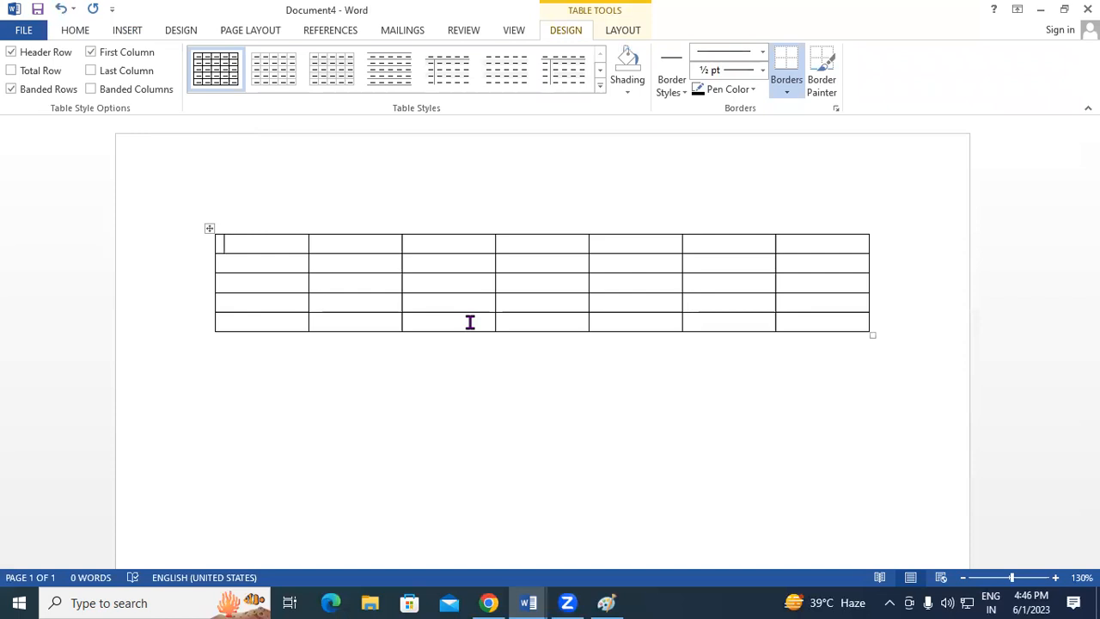
{"action": "left_click", "coordinate": [131, 33]}
{"action": "left_click", "coordinate": [107, 93]}
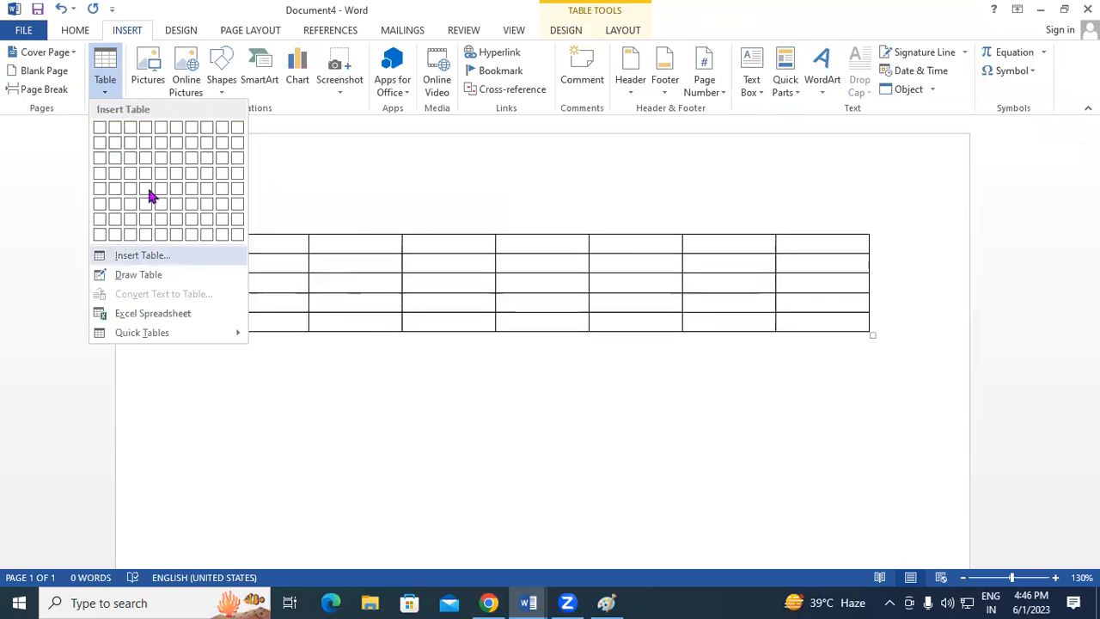
{"action": "left_click", "coordinate": [341, 258]}
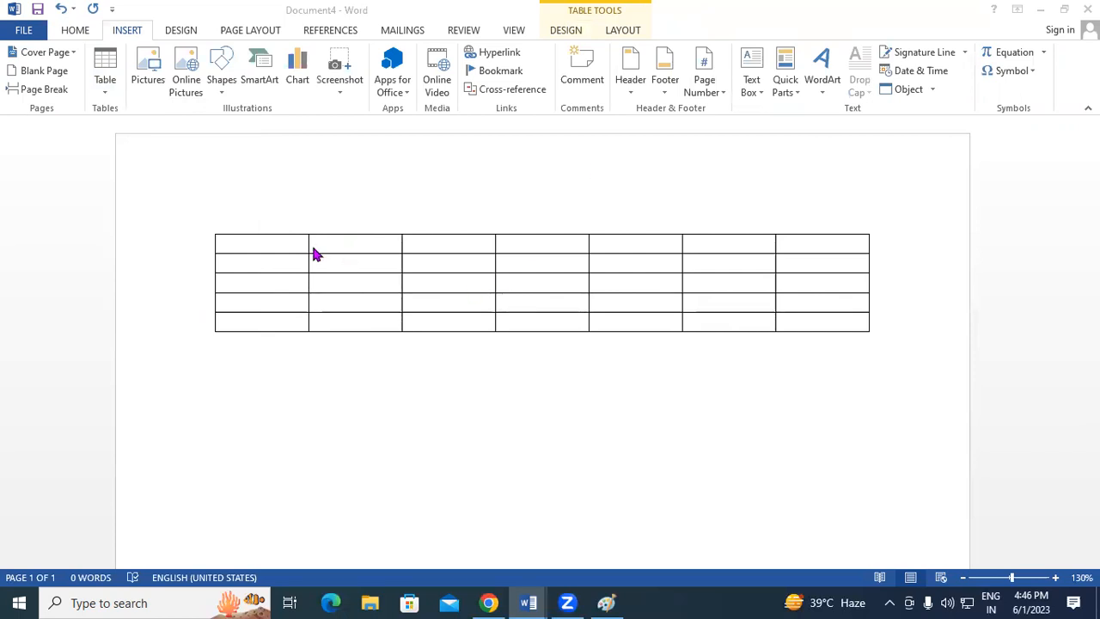
{"action": "left_click", "coordinate": [270, 250]}
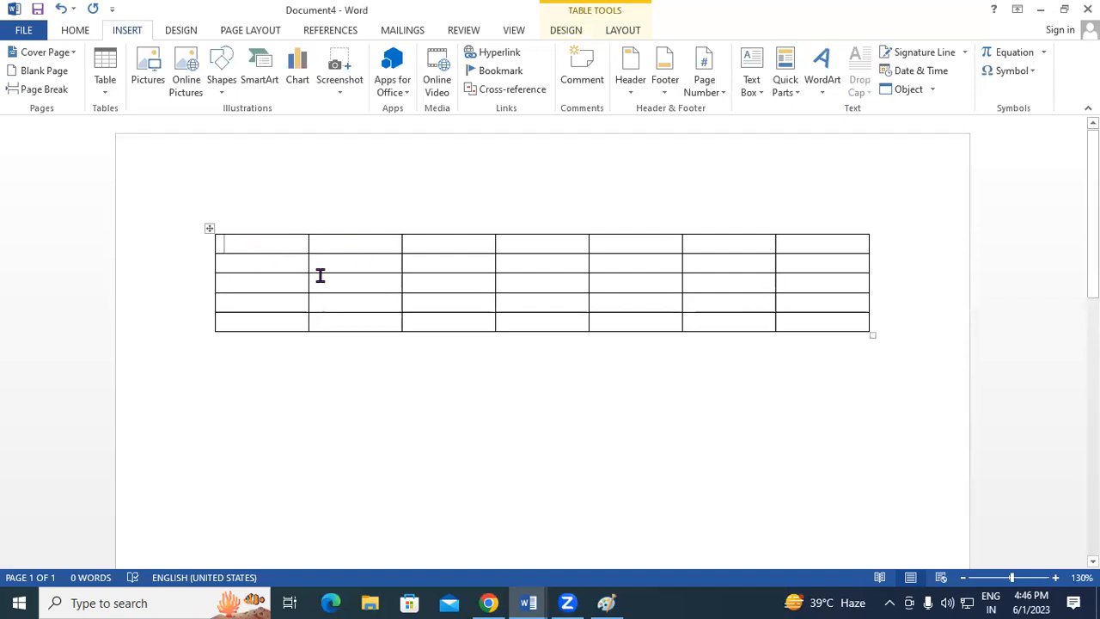
Type the headers Reg.No, Student Name and Course in the first three cells.
{"action": "type", "text": "Ren"}
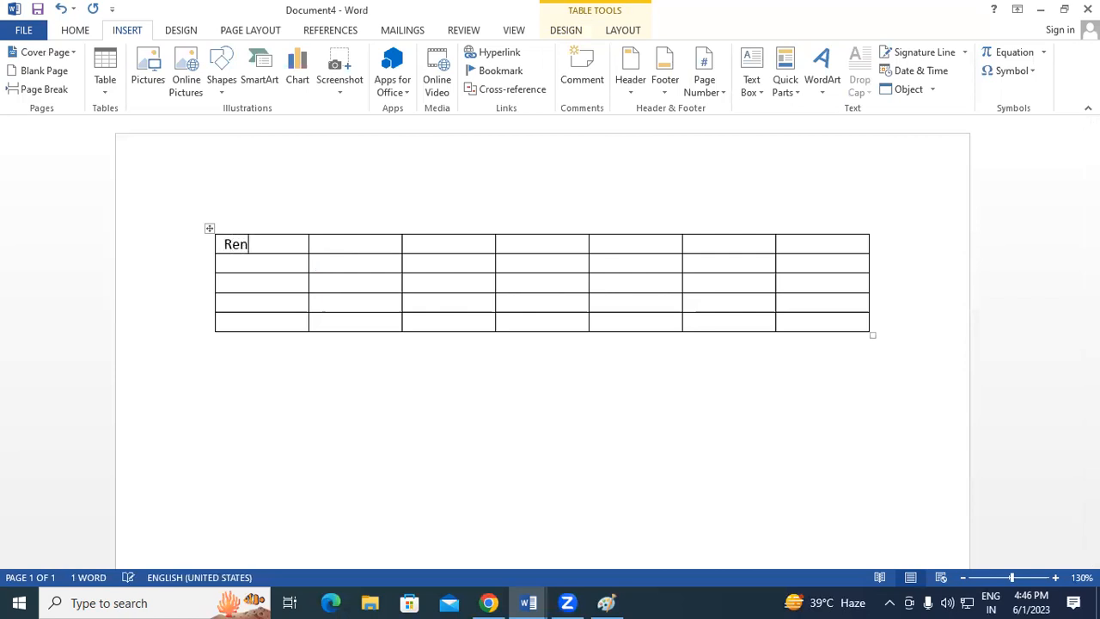
{"action": "key", "text": "BackSpace"}
{"action": "type", "text": "g.No"}
{"action": "key", "text": "Tab"}
{"action": "type", "text": "Student"}
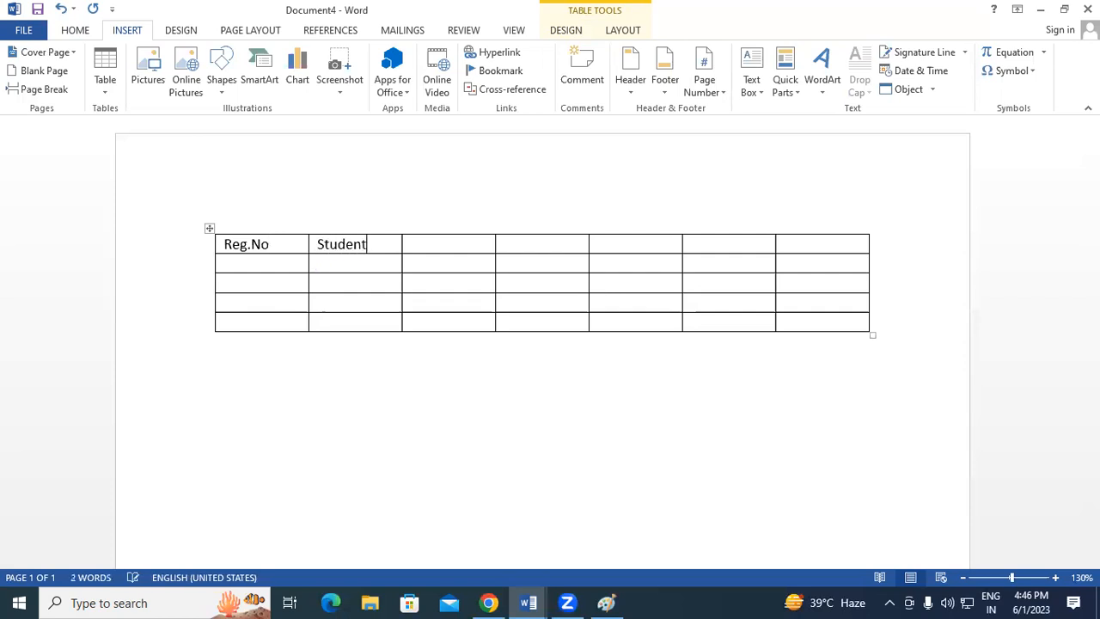
{"action": "type", "text": " Name"}
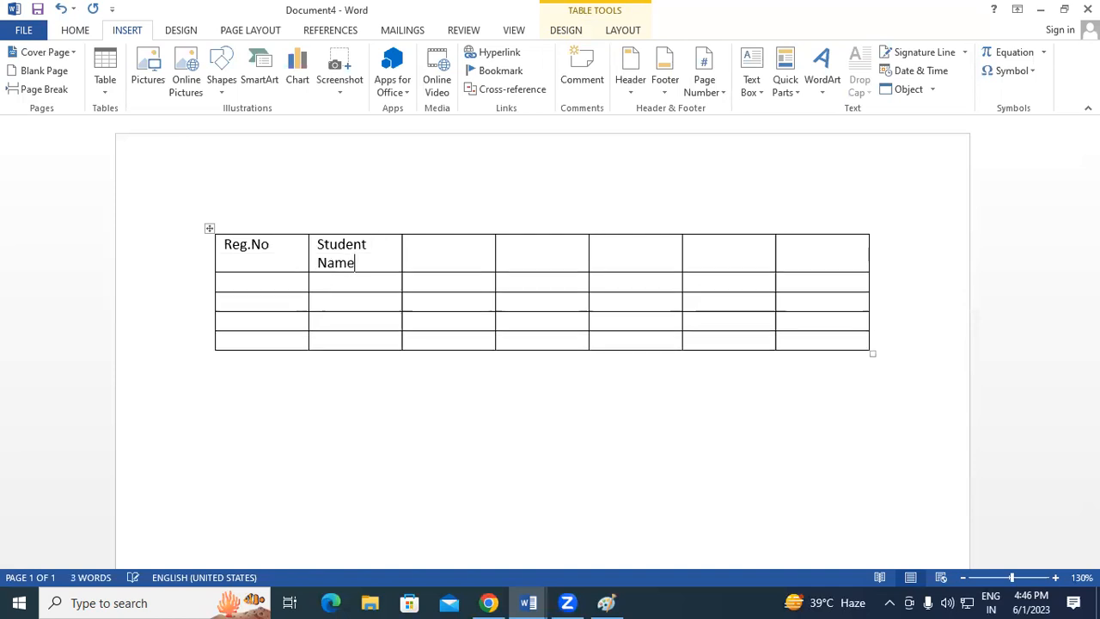
{"action": "key", "text": "Tab"}
{"action": "type", "text": "Course"}
Add the headers Fee, Paid Amount and Due Amount in the next three cells.
{"action": "key", "text": "Tab"}
{"action": "type", "text": "Fee"}
{"action": "key", "text": "Tab"}
{"action": "type", "text": "Du"}
{"action": "key", "text": "BackSpace"}
{"action": "key", "text": "BackSpace"}
{"action": "type", "text": "Paid Amount"}
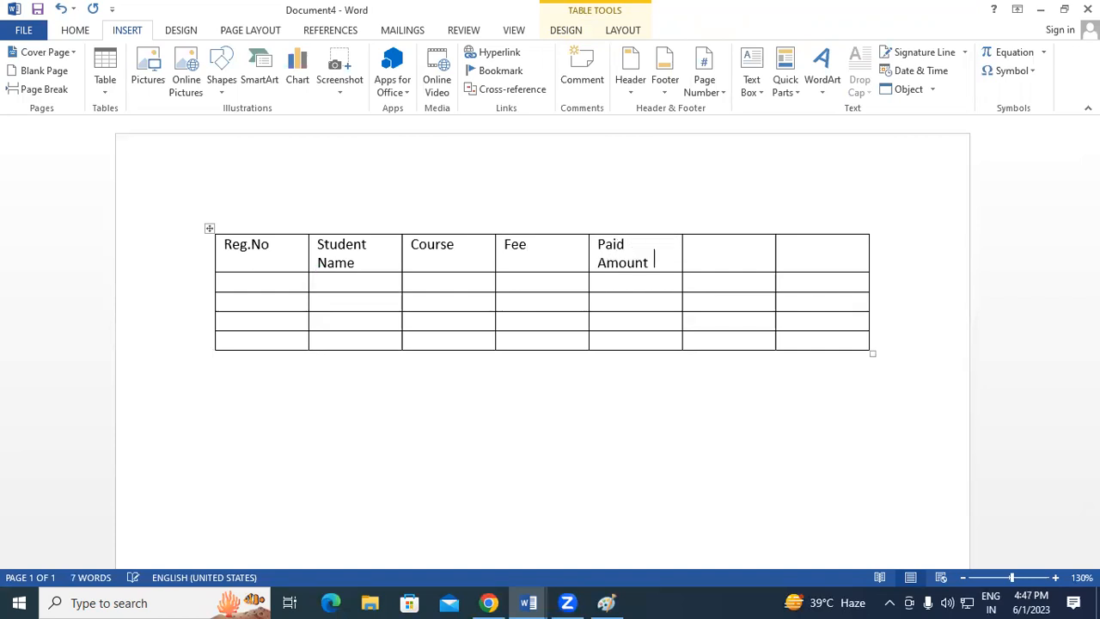
{"action": "key", "text": "Tab"}
{"action": "type", "text": "Due Amount"}
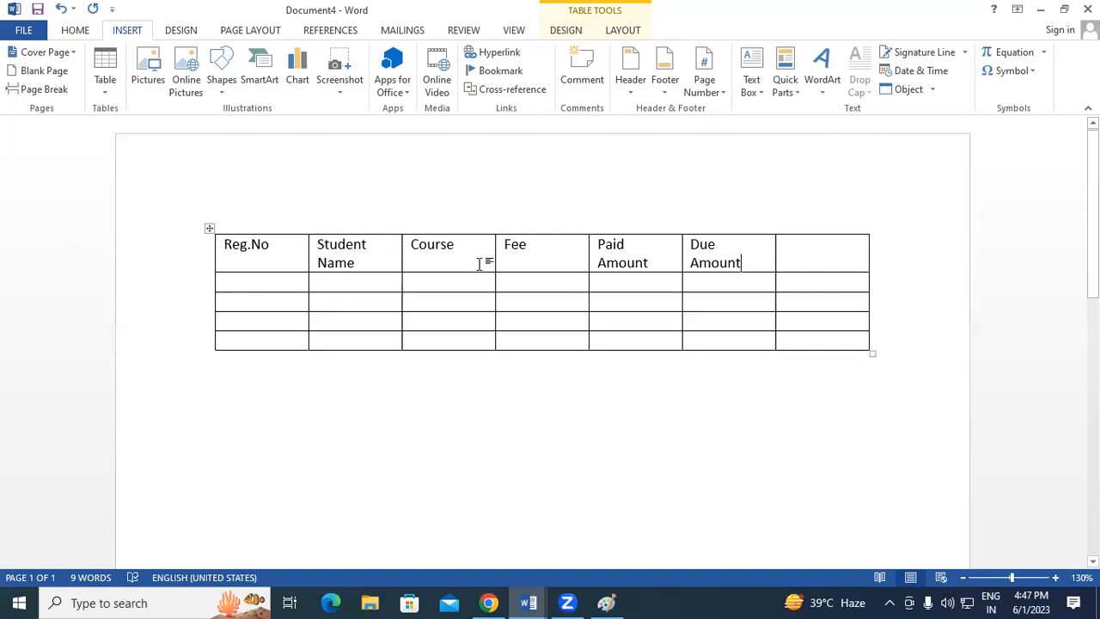
Narrow the Reg.No, Fee and Paid Amount columns so the headers fit on one line.
{"action": "left_click", "coordinate": [307, 240]}
{"action": "left_click_drag", "start_coordinate": [307, 246], "coordinate": [279, 246]}
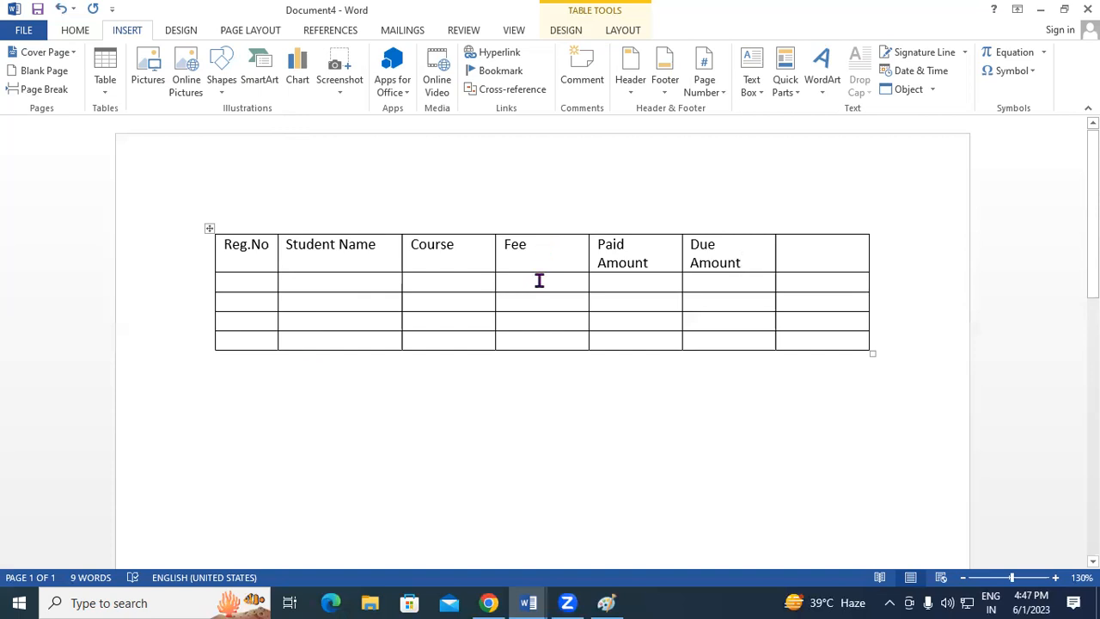
{"action": "left_click_drag", "start_coordinate": [589, 246], "coordinate": [543, 251]}
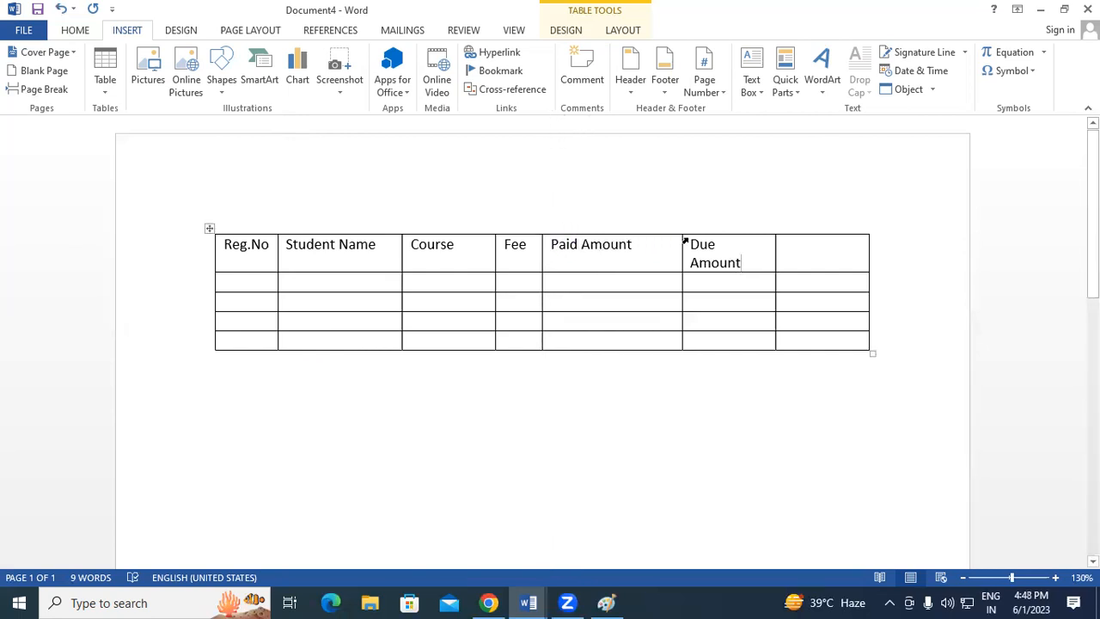
{"action": "left_click_drag", "start_coordinate": [681, 244], "coordinate": [670, 248]}
Enter 4142 as the first student's Reg.No.
{"action": "left_click", "coordinate": [691, 266]}
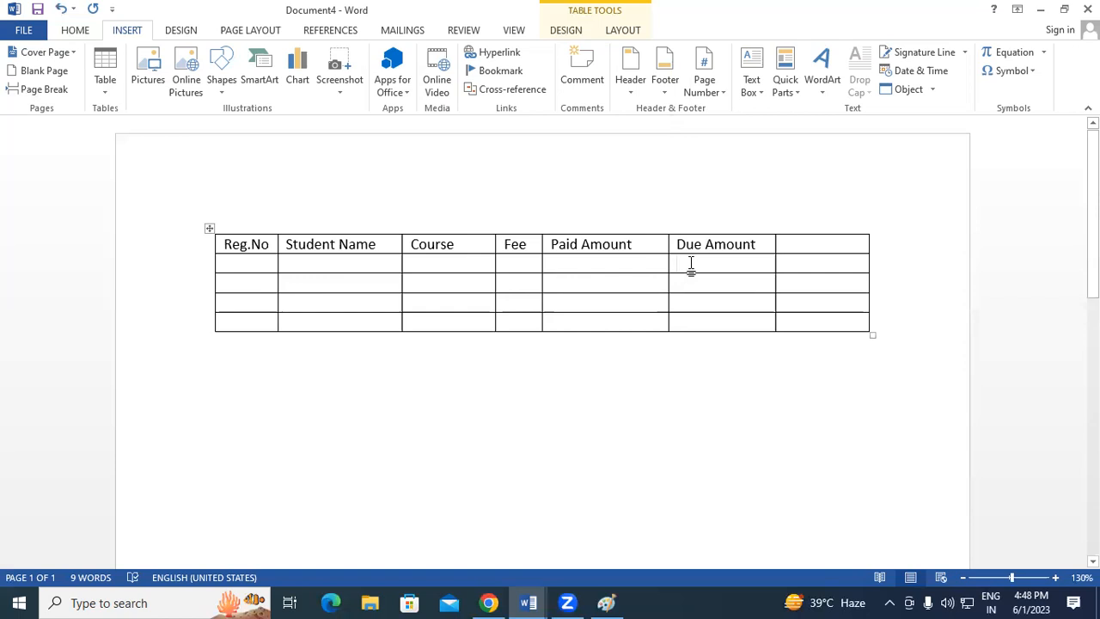
{"action": "left_click", "coordinate": [267, 262]}
{"action": "type", "text": "4142"}
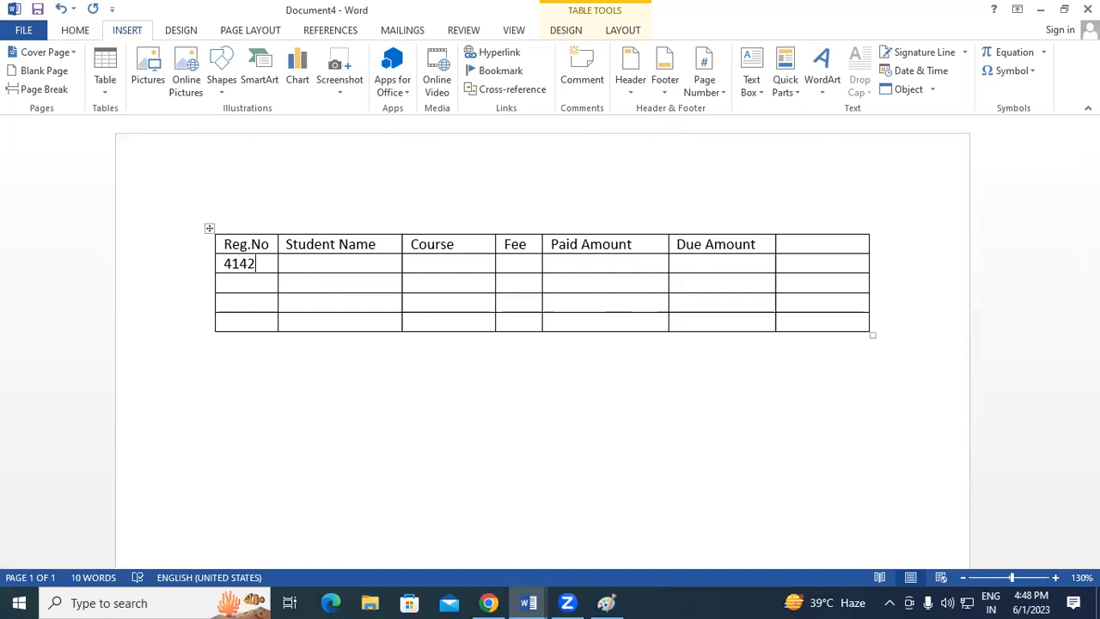
Enter the first student's full name and add the first name to the dictionary.
{"action": "key", "text": "Tab"}
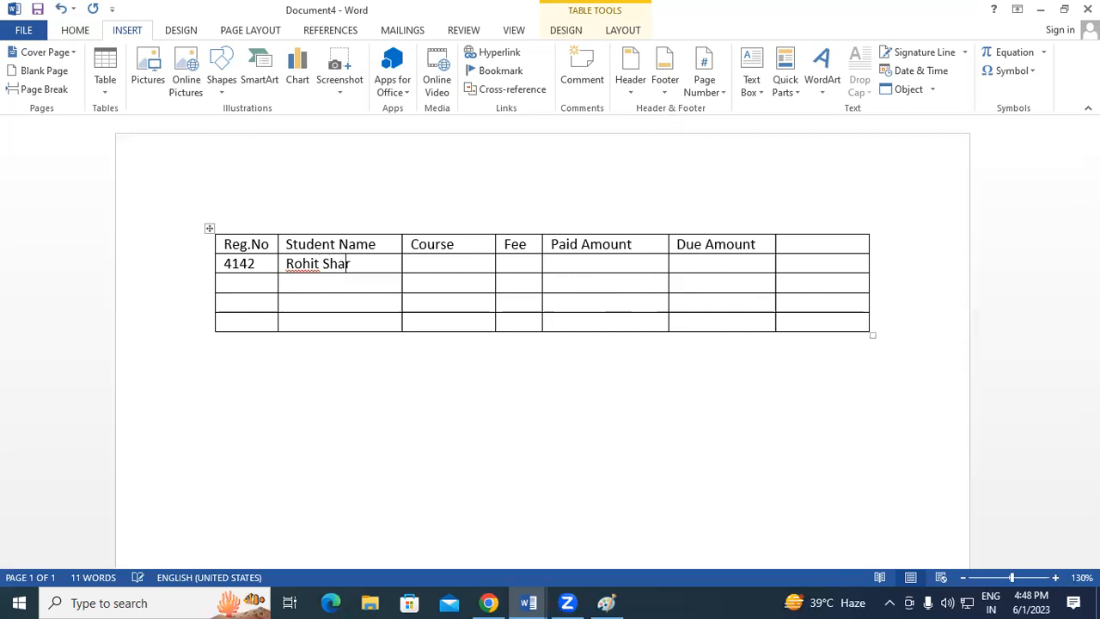
{"action": "right_click", "coordinate": [314, 269]}
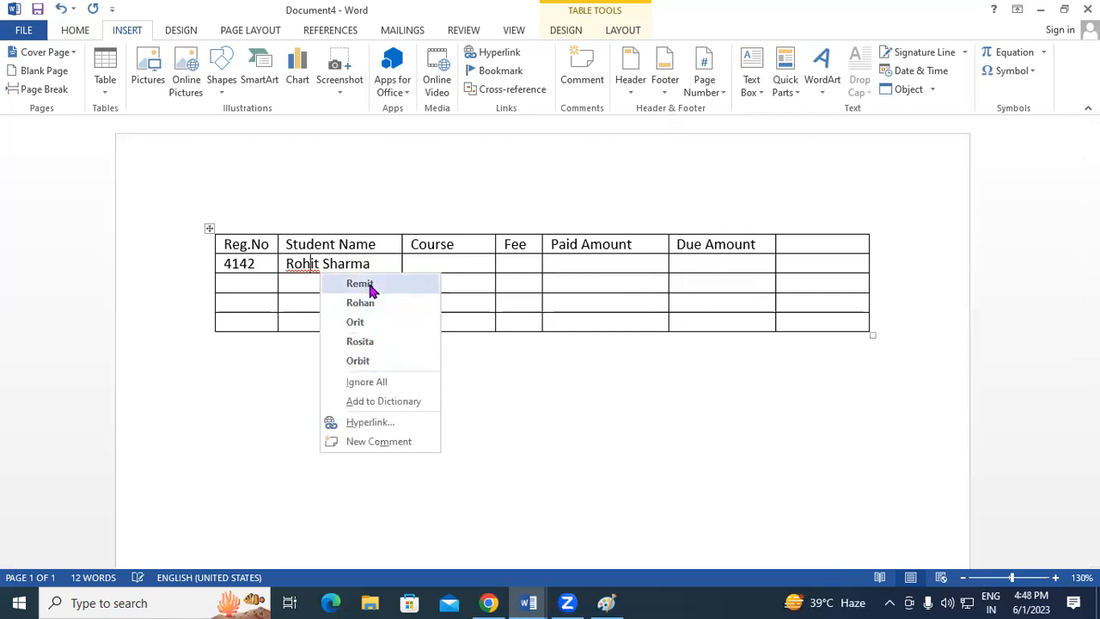
{"action": "left_click", "coordinate": [408, 402]}
{"action": "left_click", "coordinate": [430, 267]}
Fill the first student's Course, Fee, Paid and Due as DCA, 13500, 13000, 500.
{"action": "type", "text": "DCA"}
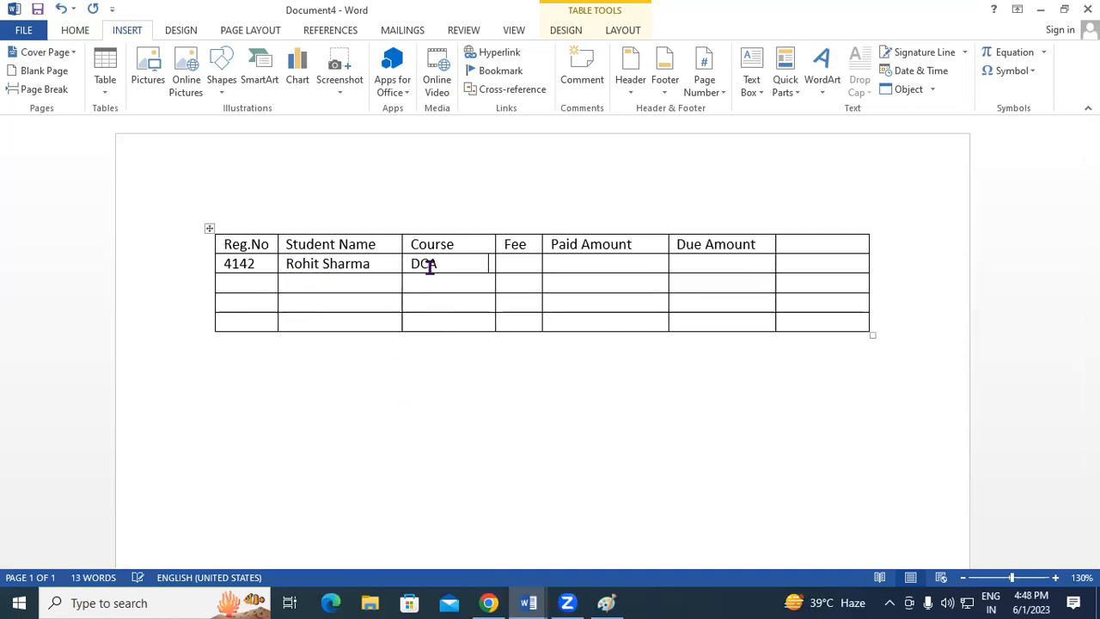
{"action": "key", "text": "Tab"}
{"action": "type", "text": "13500"}
{"action": "key", "text": "Tab"}
{"action": "type", "text": "13000"}
{"action": "key", "text": "Tab"}
{"action": "type", "text": "500"}
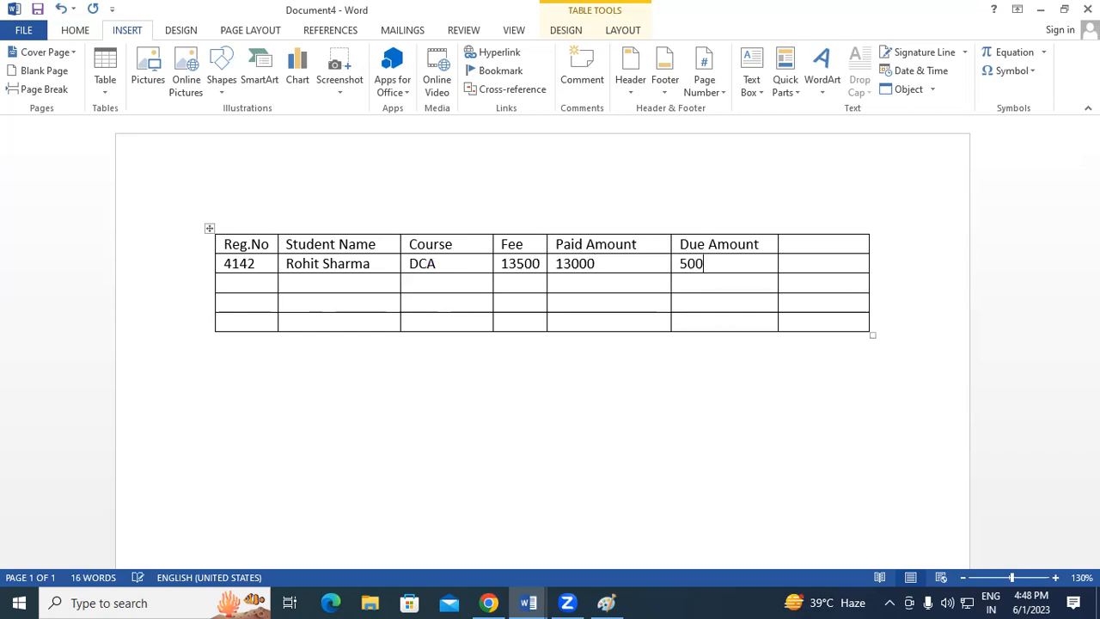
{"action": "key", "text": "Tab"}
Start the next student row with Reg.No 4253 and the student's full name.
{"action": "key", "text": "Tab"}
{"action": "type", "text": "4253"}
{"action": "key", "text": "Tab"}
{"action": "key", "text": "Tab"}
Fill student 4253's Course, Fee, Paid and Due as DFA, 9000, 5000, 4000.
{"action": "type", "text": "F"}
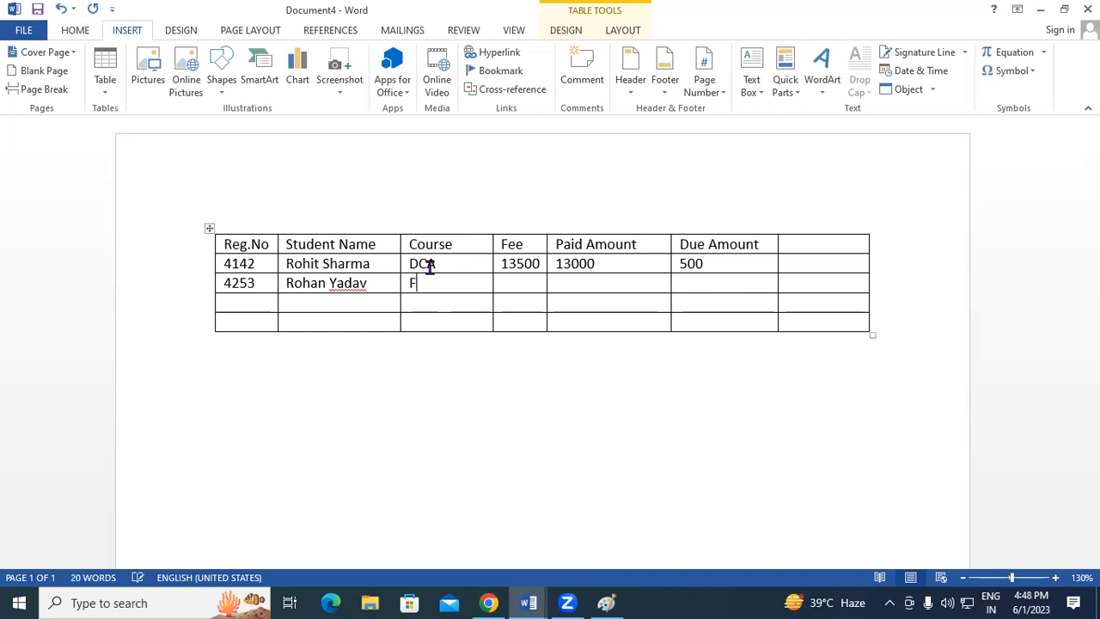
{"action": "key", "text": "BackSpace"}
{"action": "type", "text": "F"}
{"action": "key", "text": "BackSpace"}
{"action": "type", "text": "DFA "}
{"action": "type", "text": "9000"}
{"action": "key", "text": "Tab"}
{"action": "type", "text": "5000"}
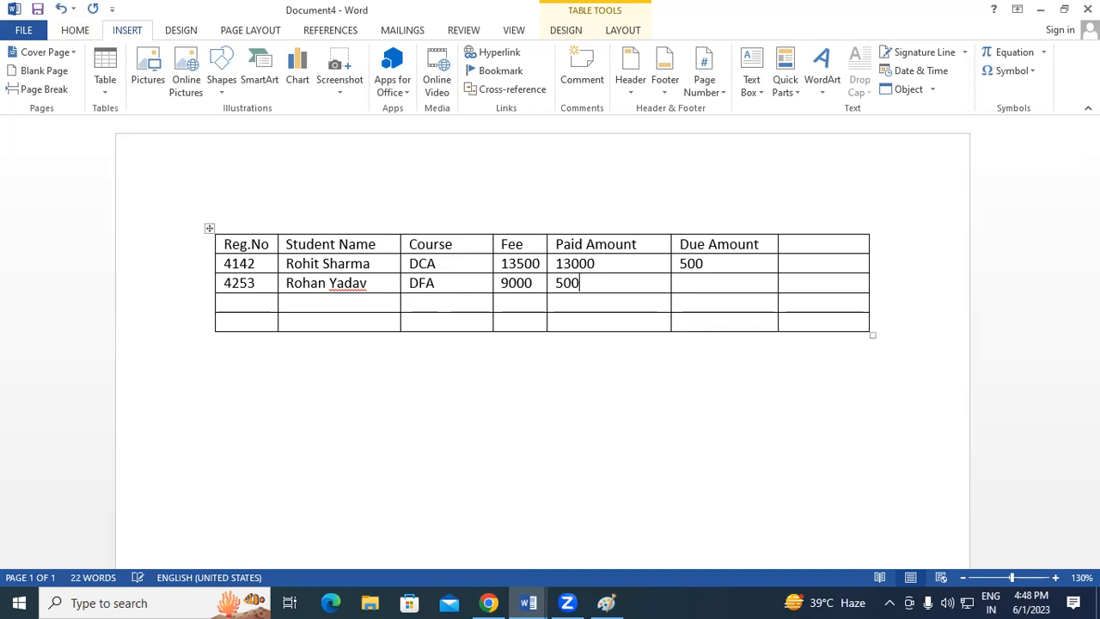
{"action": "key", "text": "Tab"}
{"action": "type", "text": "4000"}
{"action": "key", "text": "Tab"}
{"action": "right_click", "coordinate": [362, 289]}
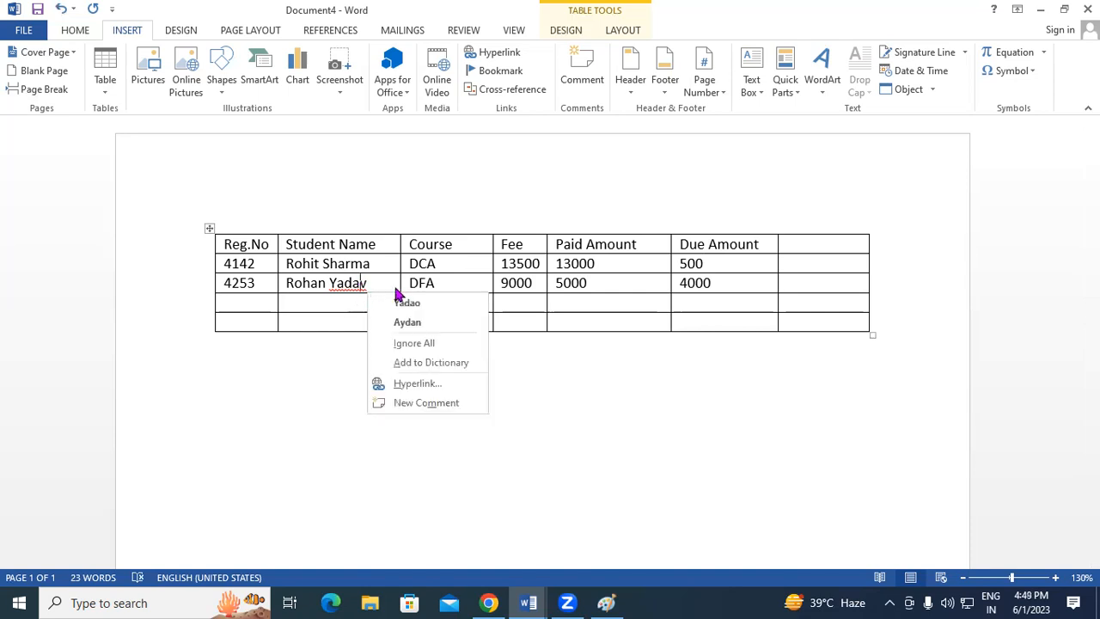
{"action": "left_click", "coordinate": [432, 366]}
{"action": "type", "text": "4254"}
{"action": "key", "text": "Tab"}
Complete student 4254's row with the first name, ADCA, 15000, 13000 and 2000.
{"action": "type", "text": "Sa"}
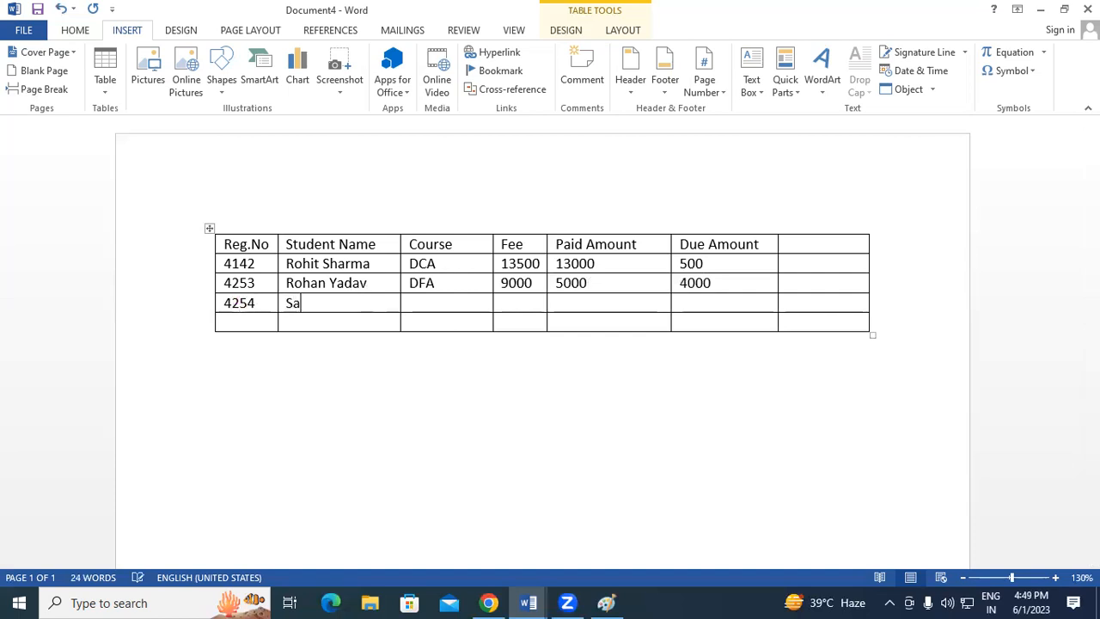
{"action": "type", "text": "ndeep"}
{"action": "key", "text": "Tab"}
{"action": "type", "text": "DCA"}
{"action": "key", "text": "BackSpace"}
{"action": "key", "text": "BackSpace"}
{"action": "key", "text": "BackSpace"}
{"action": "type", "text": "ADCA"}
{"action": "key", "text": "Tab"}
{"action": "type", "text": "15000"}
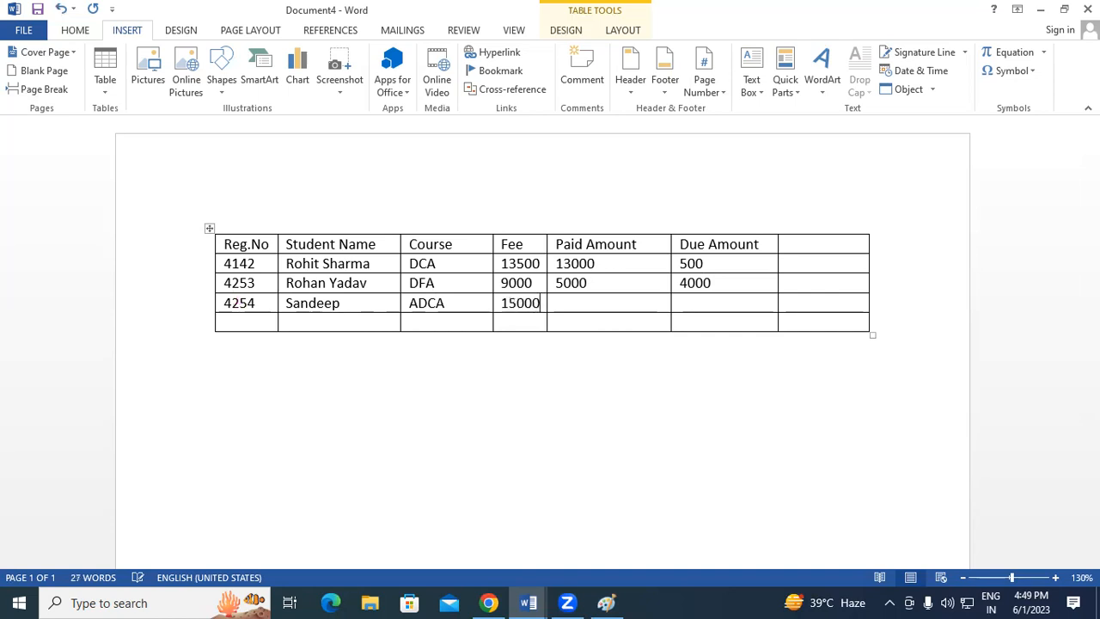
{"action": "key", "text": "Tab"}
{"action": "type", "text": "1300"}
{"action": "type", "text": "0"}
{"action": "key", "text": "Tab"}
{"action": "type", "text": "2000"}
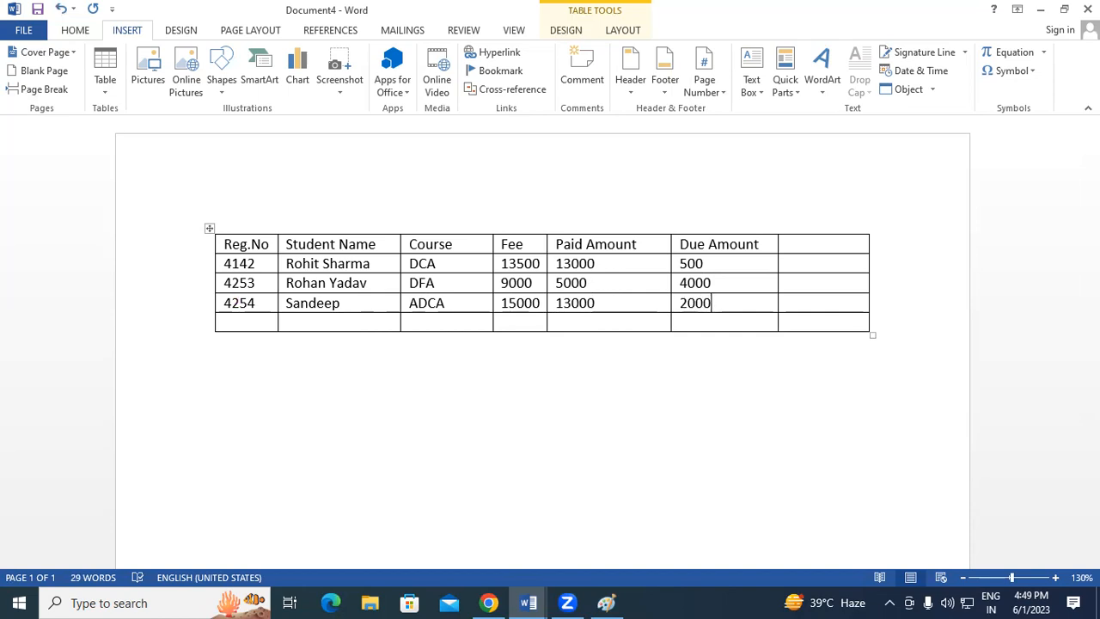
{"action": "key", "text": "Tab"}
Add the fourth student: Reg.No 4235, first name, CCC, 5000, 4000, 1000.
{"action": "type", "text": "4235"}
{"action": "key", "text": "Tab"}
{"action": "type", "text": "Ajay"}
{"action": "key", "text": "Tab"}
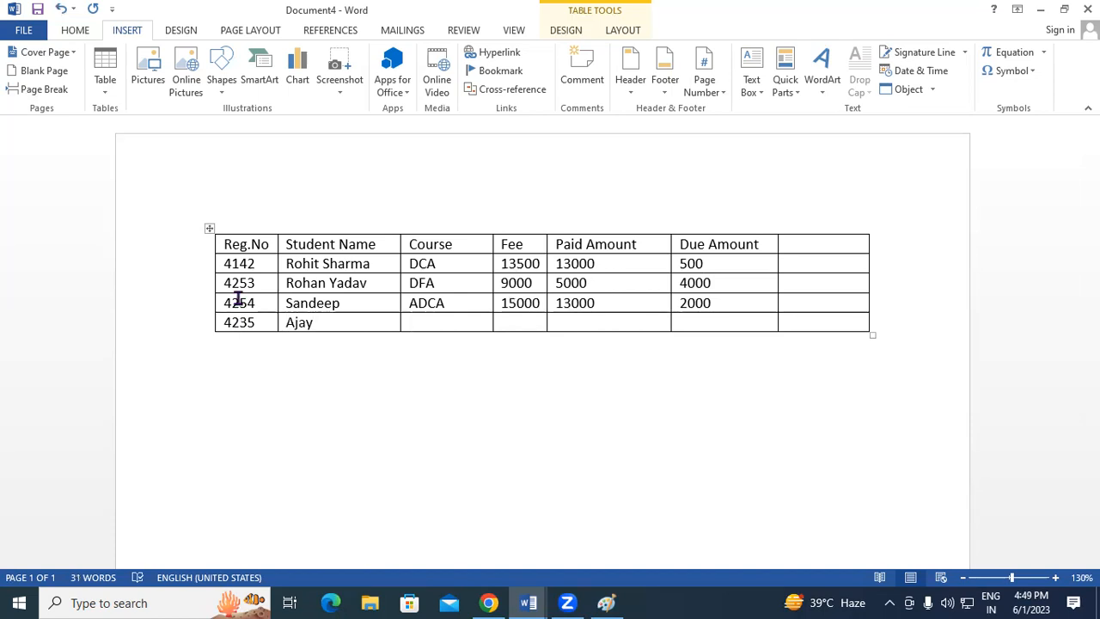
{"action": "type", "text": "CCC"}
{"action": "key", "text": "Tab"}
{"action": "type", "text": "5000"}
{"action": "key", "text": "Tab"}
{"action": "type", "text": "4000"}
{"action": "key", "text": "Tab"}
{"action": "type", "text": "1000"}
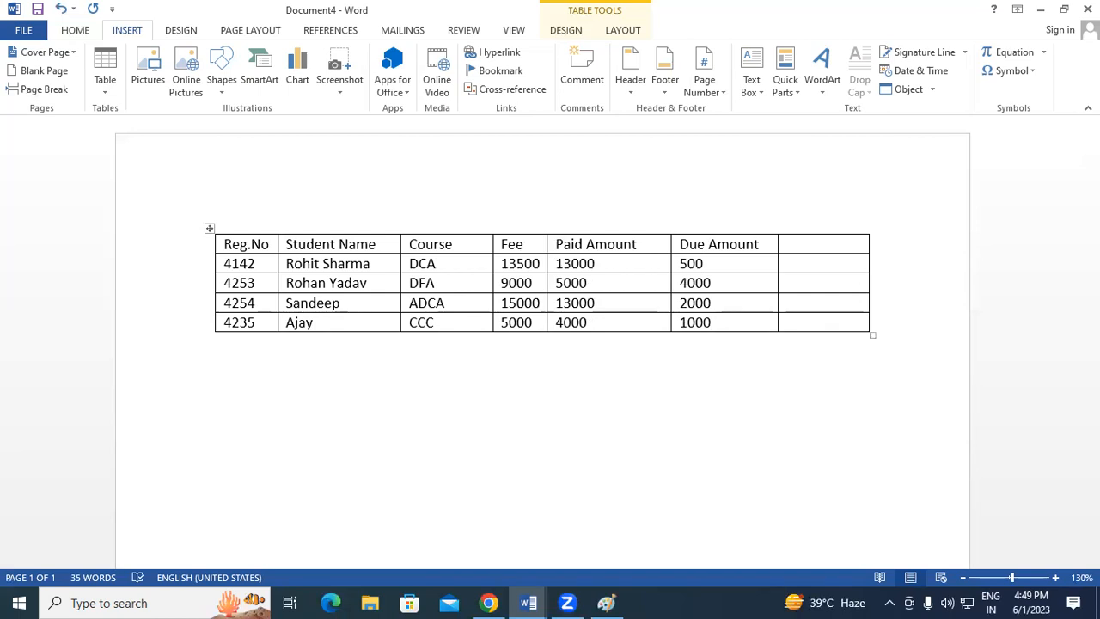
Append two empty rows below the fourth student's record.
{"action": "key", "text": "Tab"}
{"action": "key", "text": "Tab"}
{"action": "key", "text": "Tab"}
{"action": "key", "text": "Tab"}
{"action": "key", "text": "Tab"}
{"action": "key", "text": "Tab"}
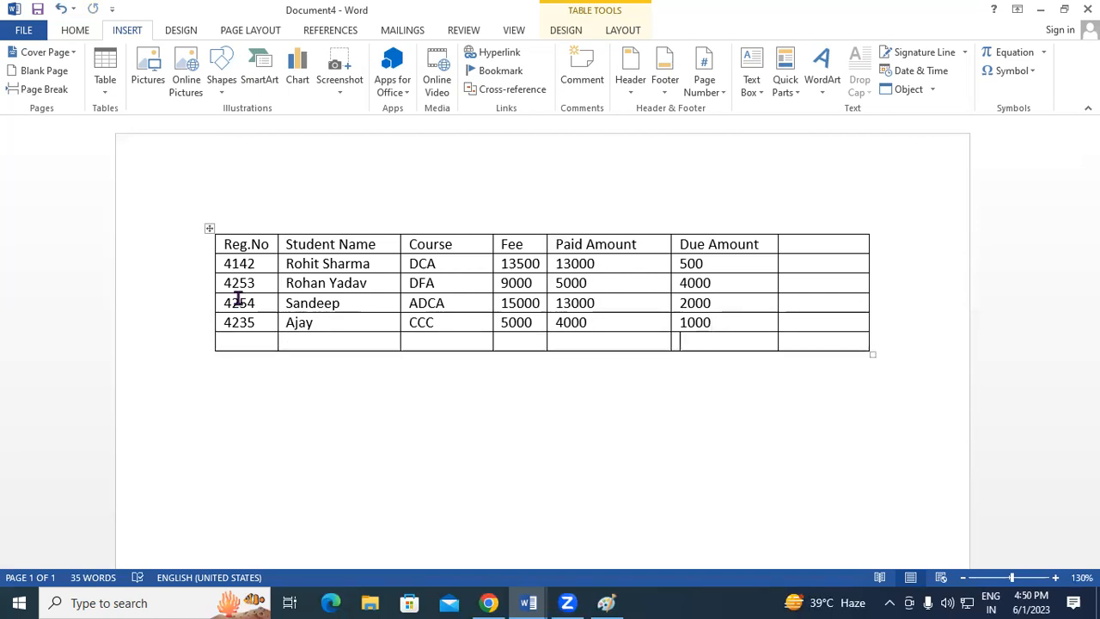
{"action": "key", "text": "Tab"}
{"action": "key", "text": "Tab"}
{"action": "key", "text": "Tab"}
{"action": "key", "text": "Tab"}
{"action": "key", "text": "Tab"}
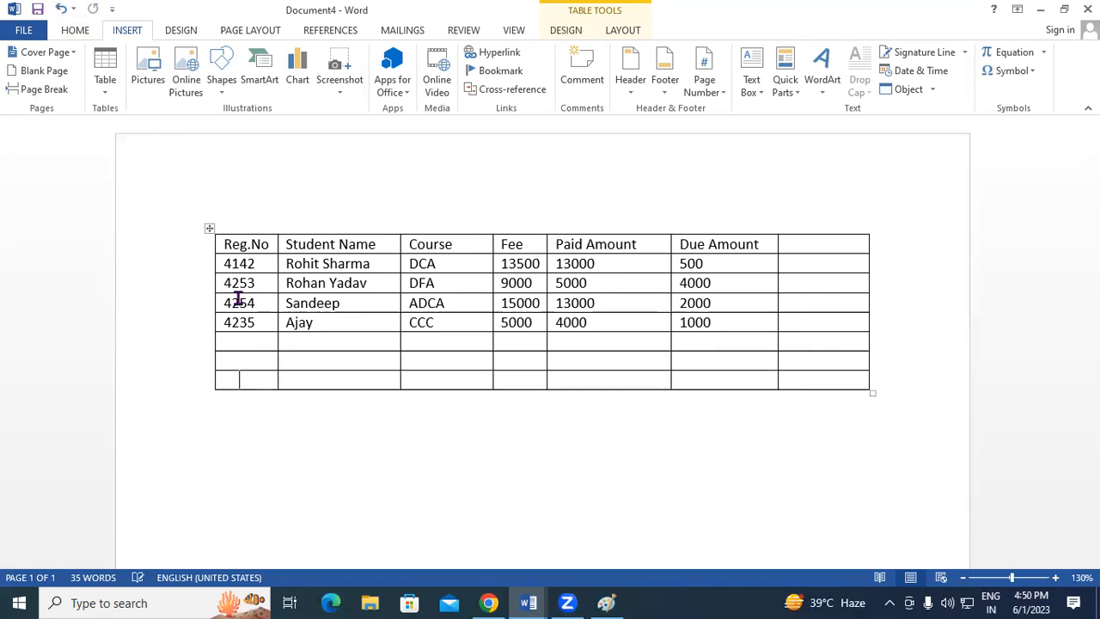
{"action": "key", "text": "Tab"}
{"action": "key", "text": "Tab"}
{"action": "key", "text": "Tab"}
{"action": "key", "text": "Tab"}
{"action": "key", "text": "Tab"}
{"action": "key", "text": "Tab"}
{"action": "key", "text": "Tab"}
{"action": "key", "text": "Tab"}
{"action": "key", "text": "Tab"}
{"action": "key", "text": "Tab"}
{"action": "key", "text": "Tab"}
{"action": "key", "text": "Tab"}
{"action": "key", "text": "Tab"}
{"action": "key", "text": "Tab"}
{"action": "key", "text": "Tab"}
{"action": "key", "text": "Tab"}
{"action": "key", "text": "Tab"}
{"action": "key", "text": "Tab"}
{"action": "key", "text": "Tab"}
{"action": "key", "text": "Tab"}
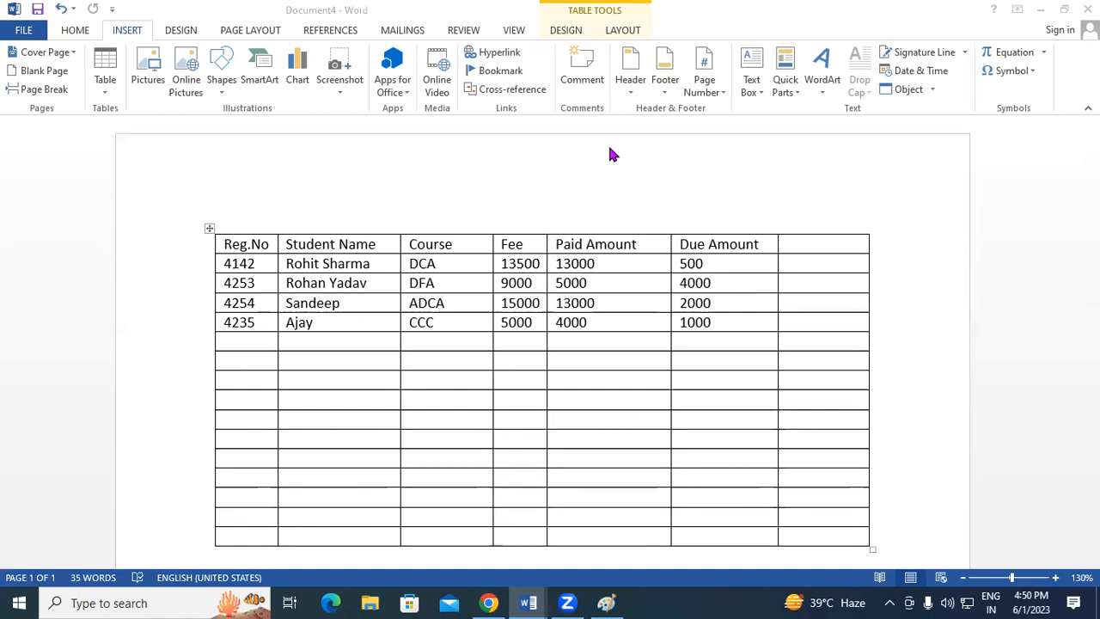
{"action": "left_click", "coordinate": [737, 319]}
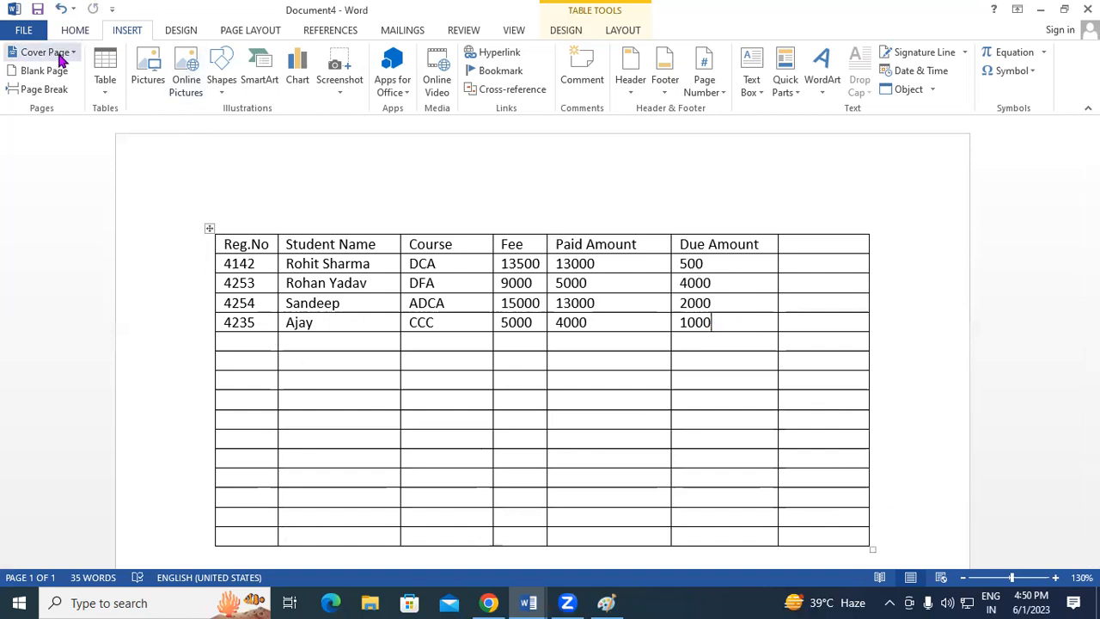
{"action": "left_click", "coordinate": [378, 320]}
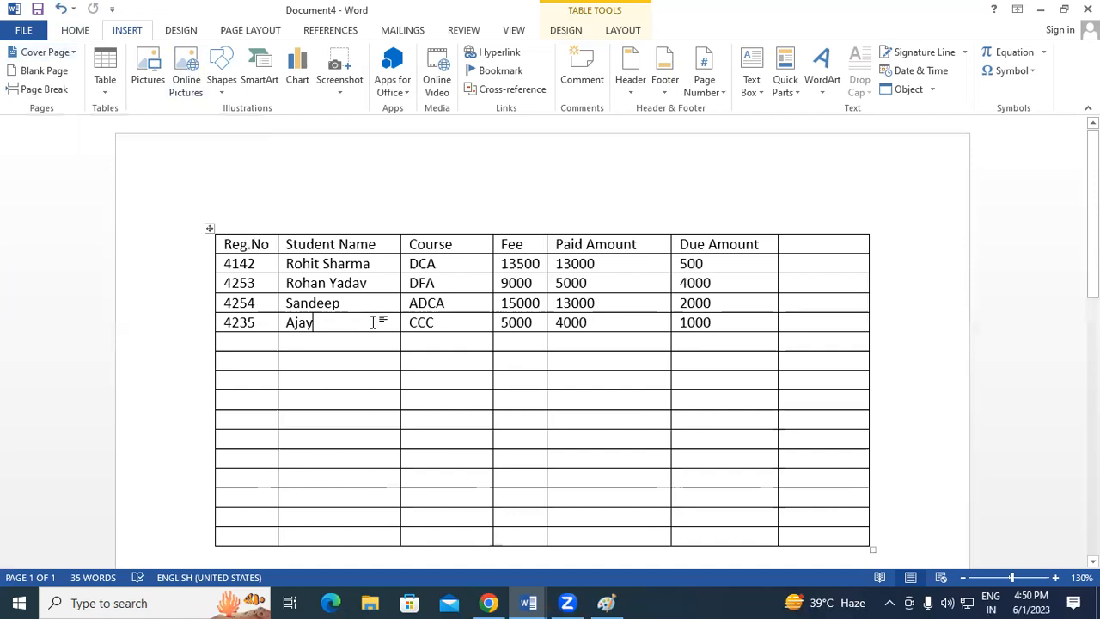
{"action": "left_click", "coordinate": [106, 89]}
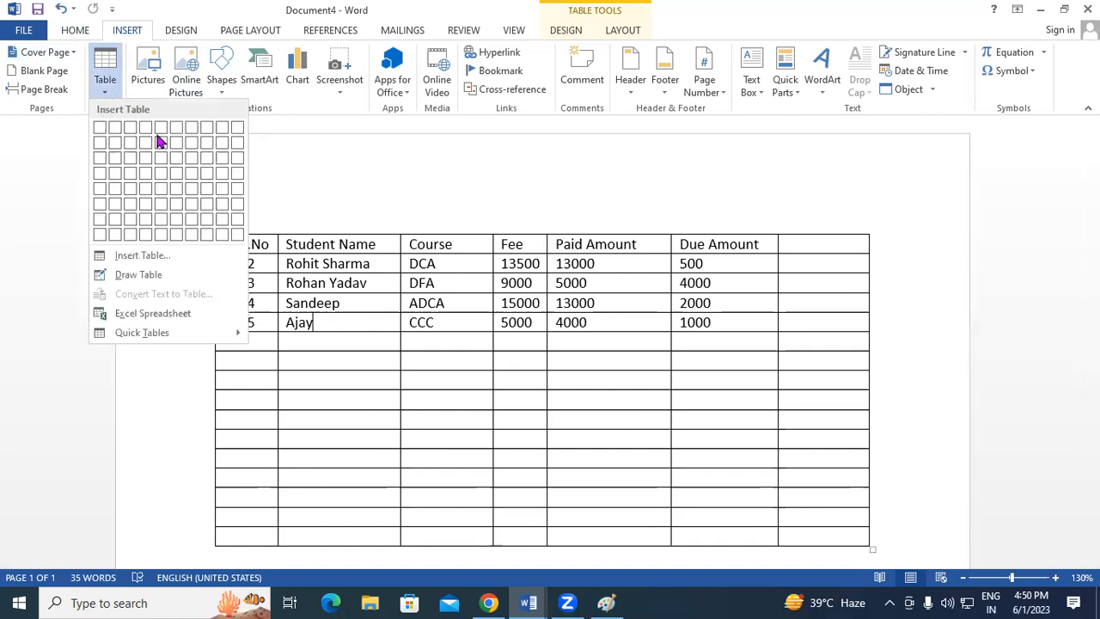
{"action": "left_click", "coordinate": [454, 322]}
{"action": "left_click", "coordinate": [735, 323]}
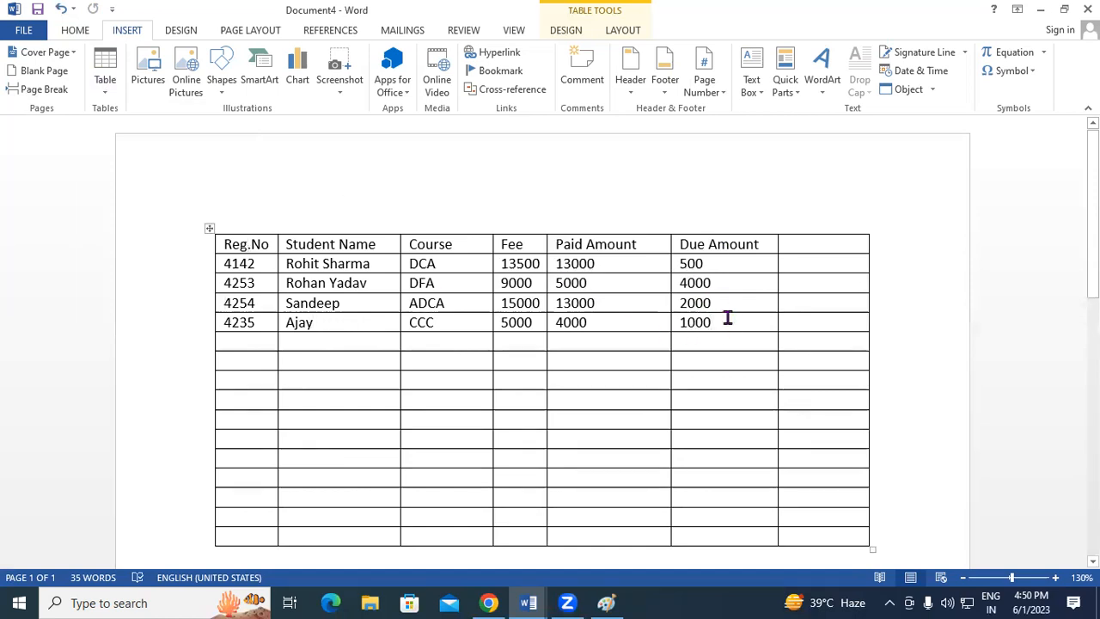